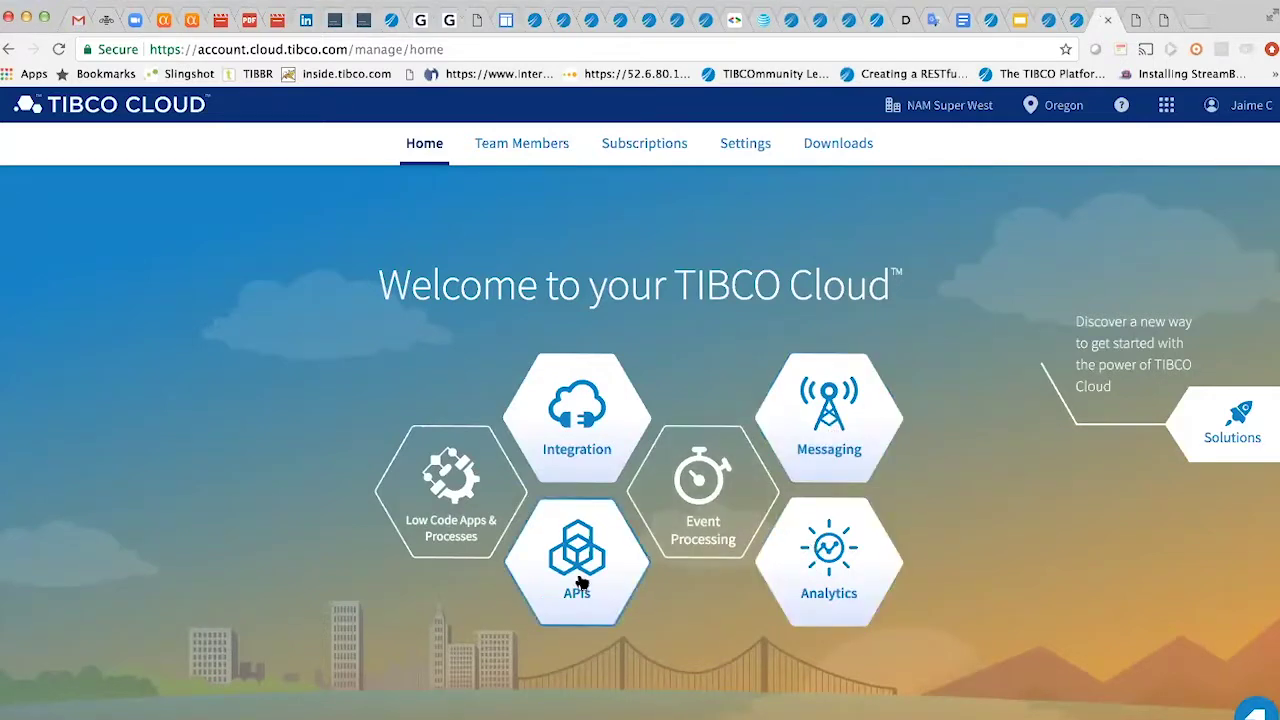
- Open the Integration area from the TIBCO Cloud home page to see Scribe, BusinessWorks and Flogo
{"action": "left_click", "coordinate": [590, 428]}
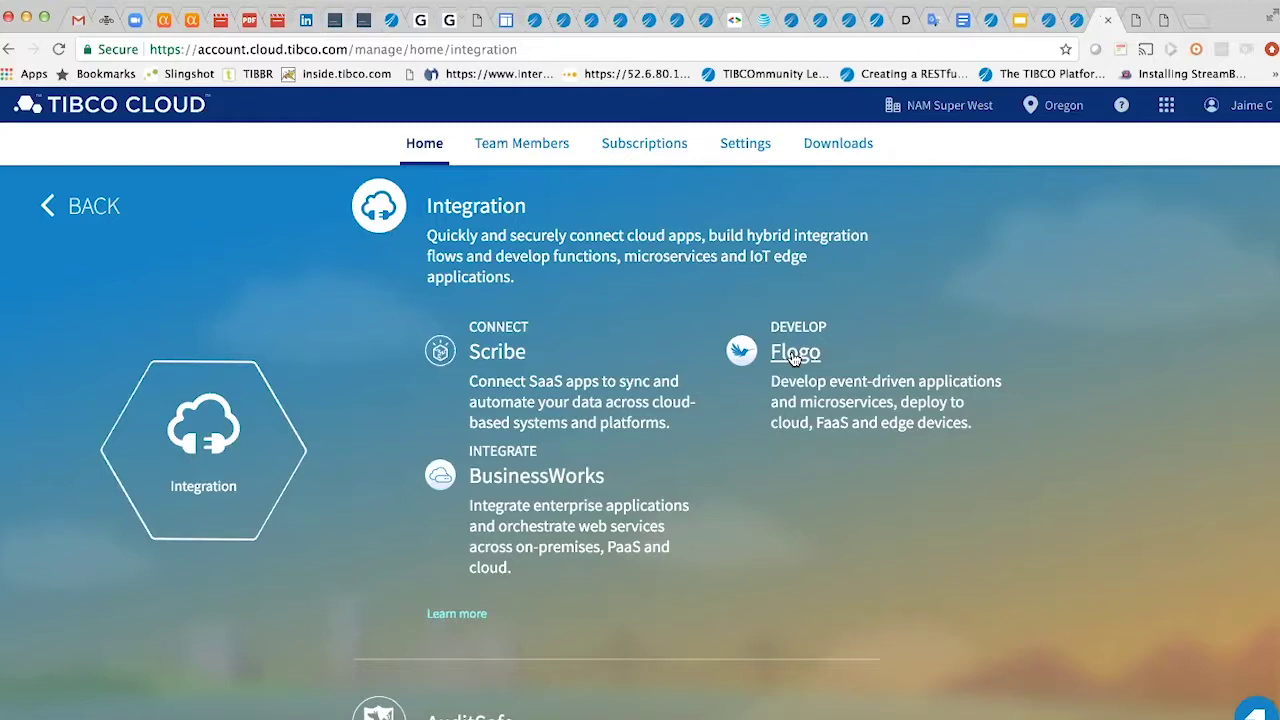
- Launch BusinessWorks to reach the Apps page listing the running WebinarTCI app
{"action": "left_click", "coordinate": [543, 478]}
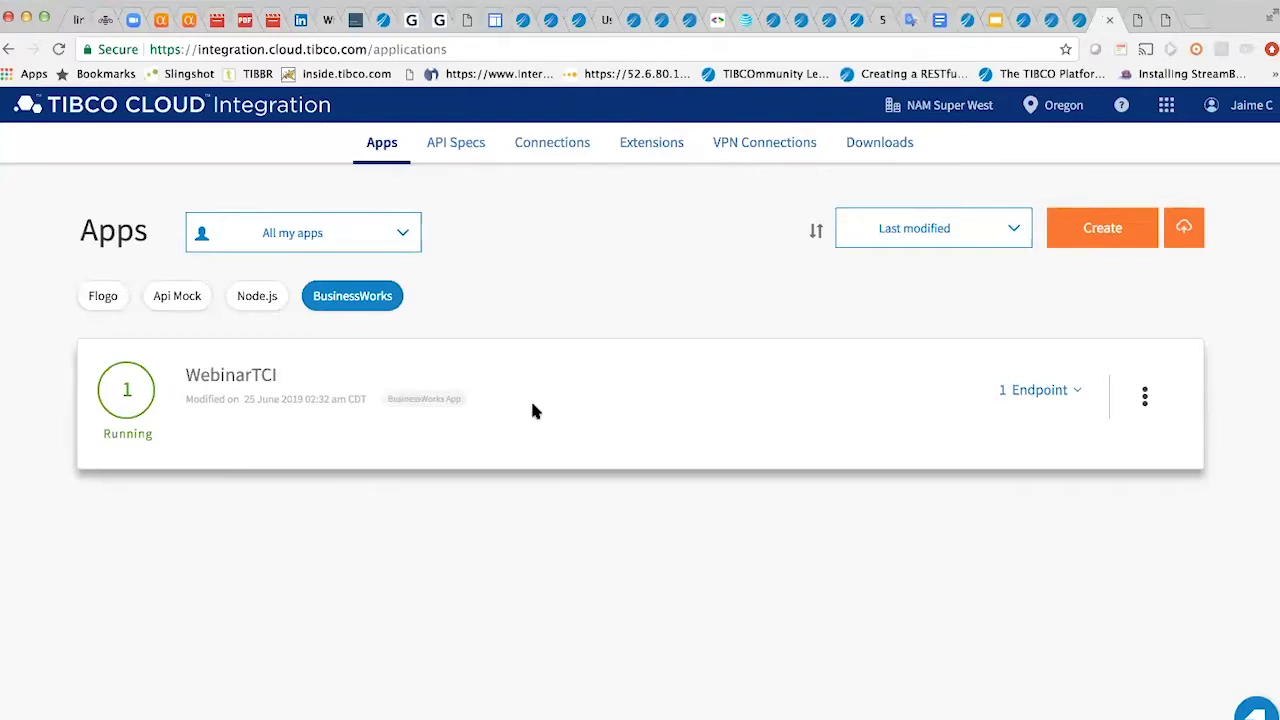
- Open WebinarTCI's details, view its SalesforceRetrieveAll-to-getOut process, and switch to Business Studio
{"action": "left_click", "coordinate": [227, 378]}
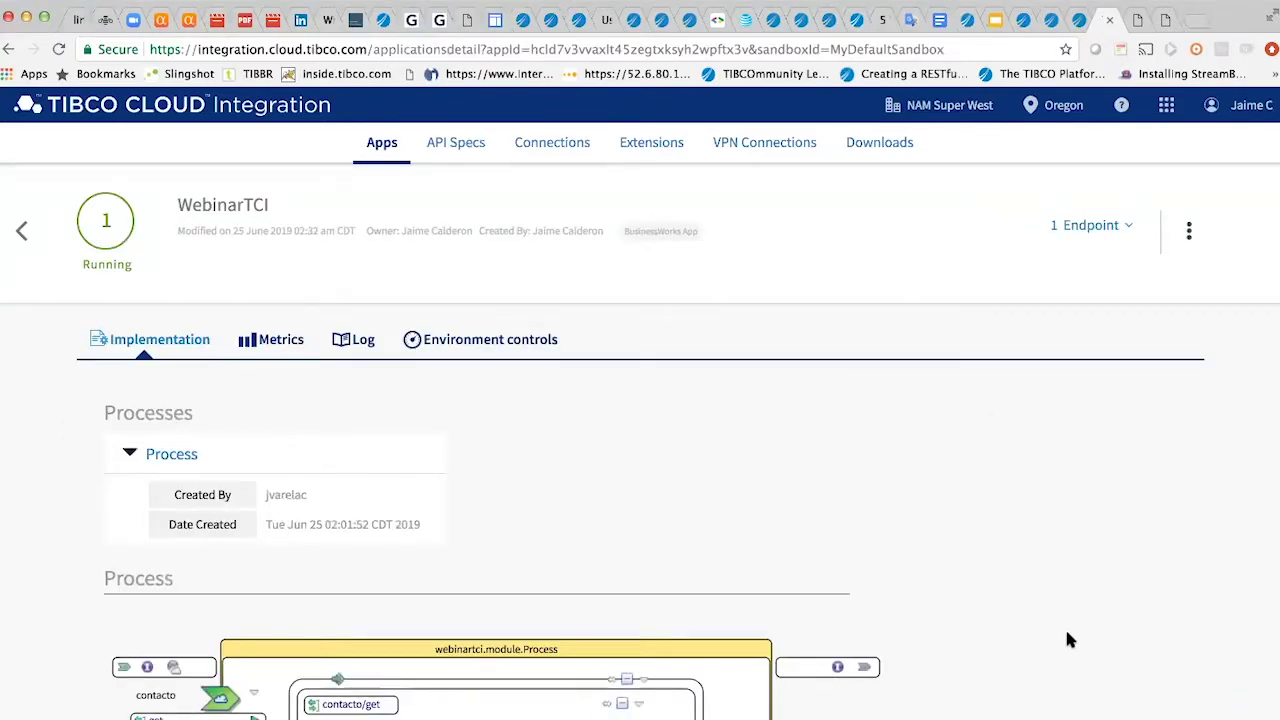
{"action": "scroll", "coordinate": [1068, 640], "scroll_direction": "down", "scroll_amount": 5}
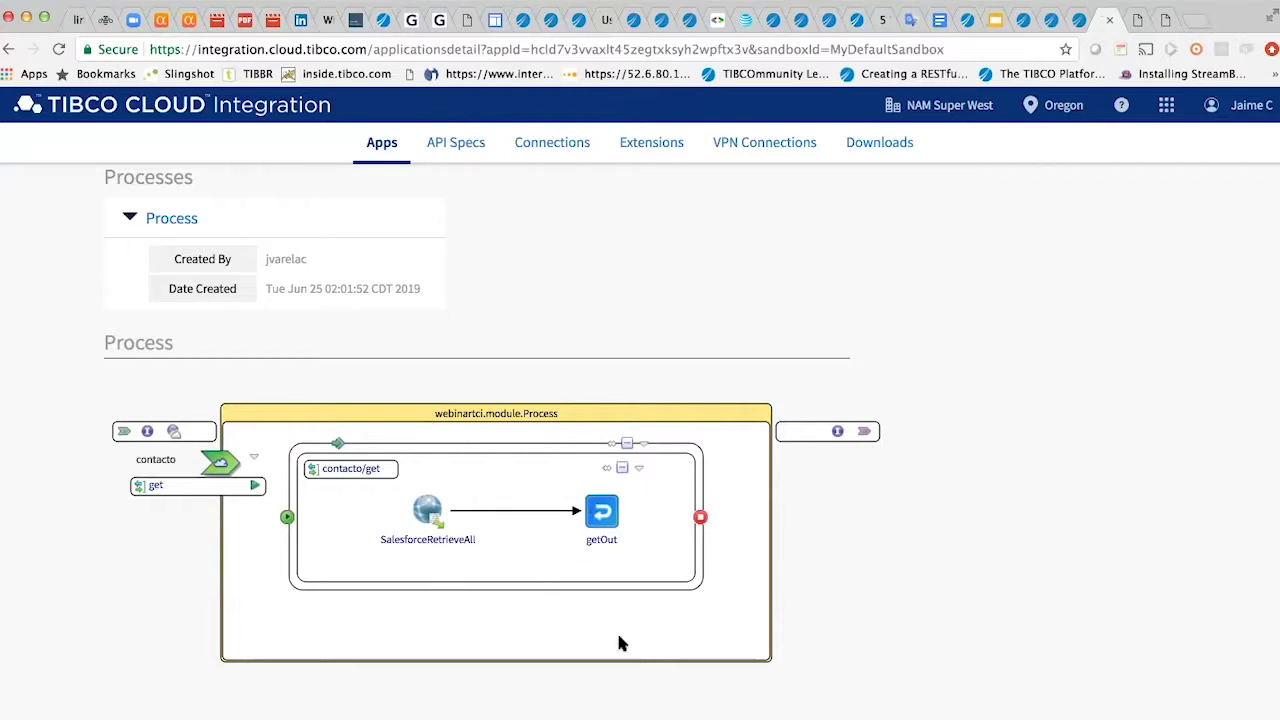
{"action": "key", "text": "super+Tab"}
{"action": "key", "text": "super+Tab"}
{"action": "key", "text": "super+Tab"}
{"action": "left_click", "coordinate": [1180, 712]}
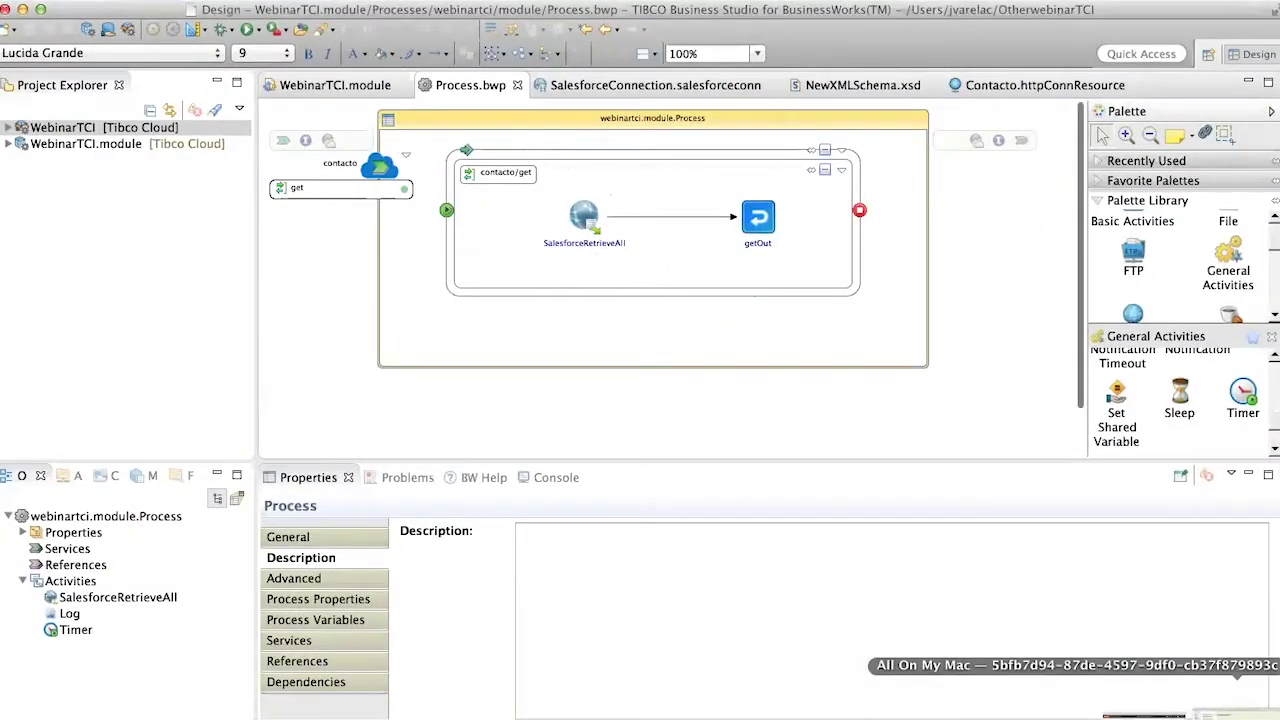
{"action": "left_click_drag", "start_coordinate": [709, 458], "coordinate": [702, 545]}
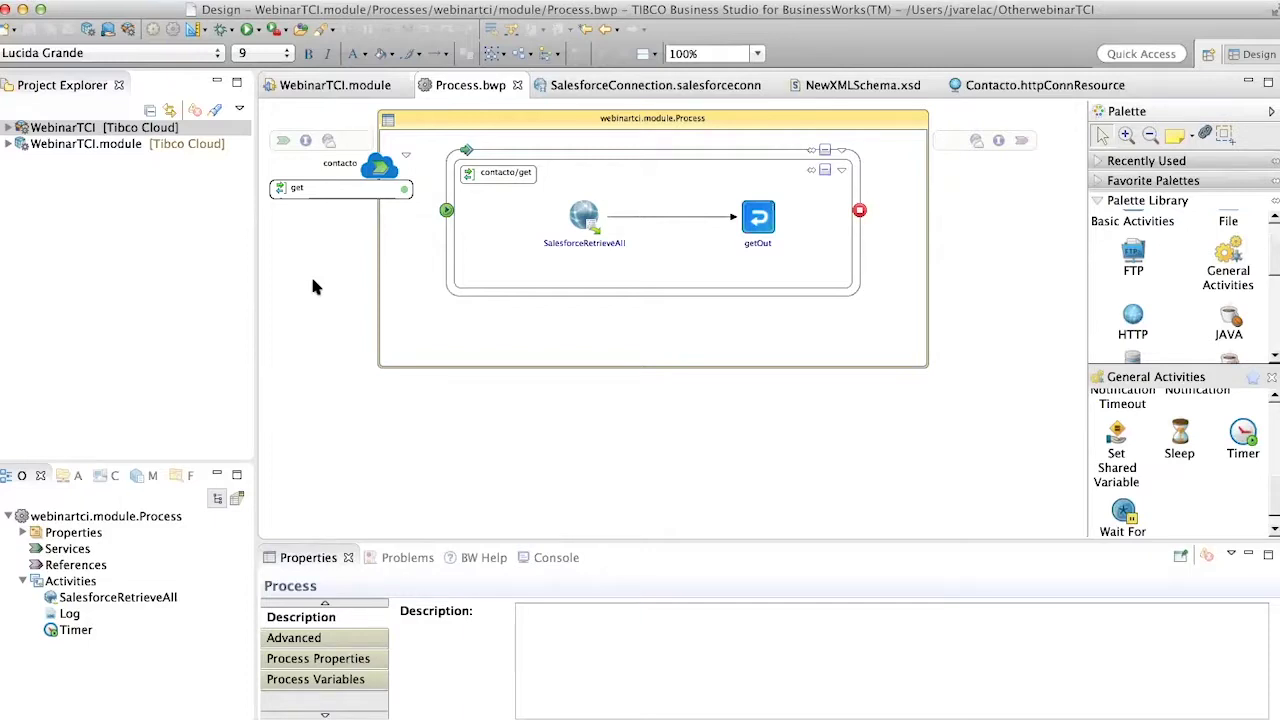
{"action": "left_click", "coordinate": [580, 220]}
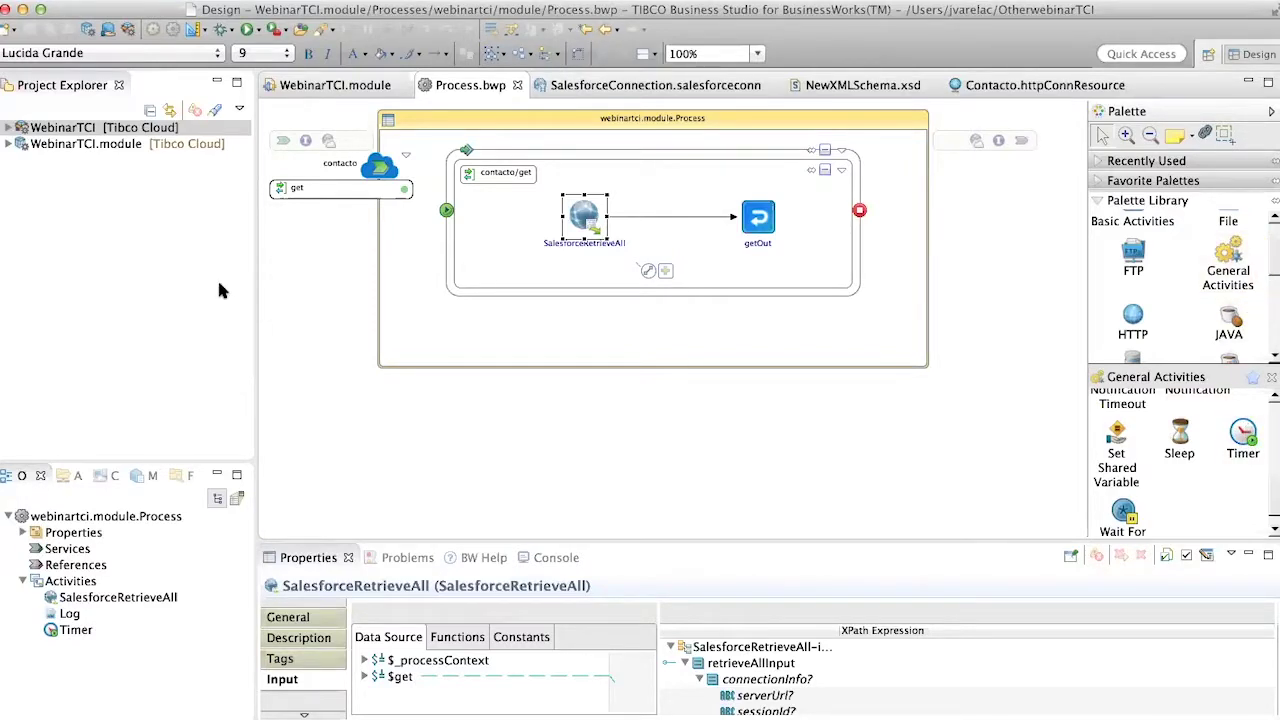
{"action": "scroll", "coordinate": [1265, 300], "scroll_direction": "down", "scroll_amount": 3}
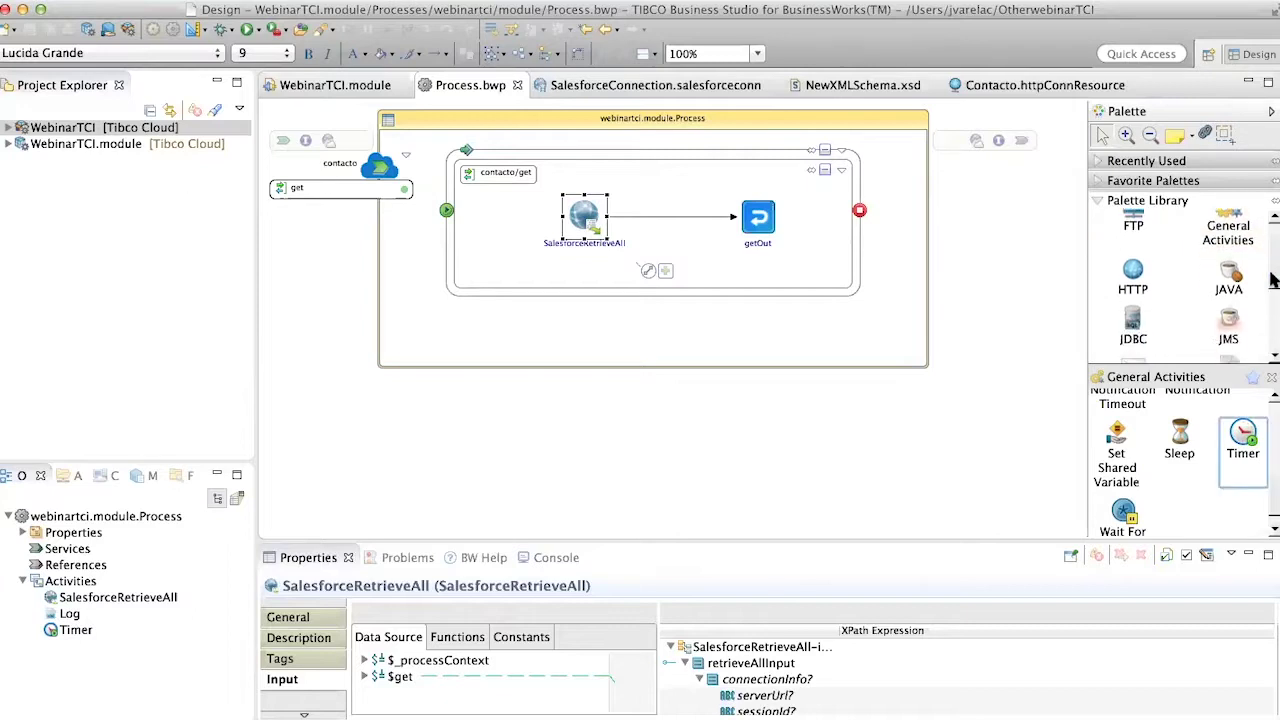
{"action": "scroll", "coordinate": [1266, 305], "scroll_direction": "down", "scroll_amount": 1}
{"action": "left_click", "coordinate": [1228, 280]}
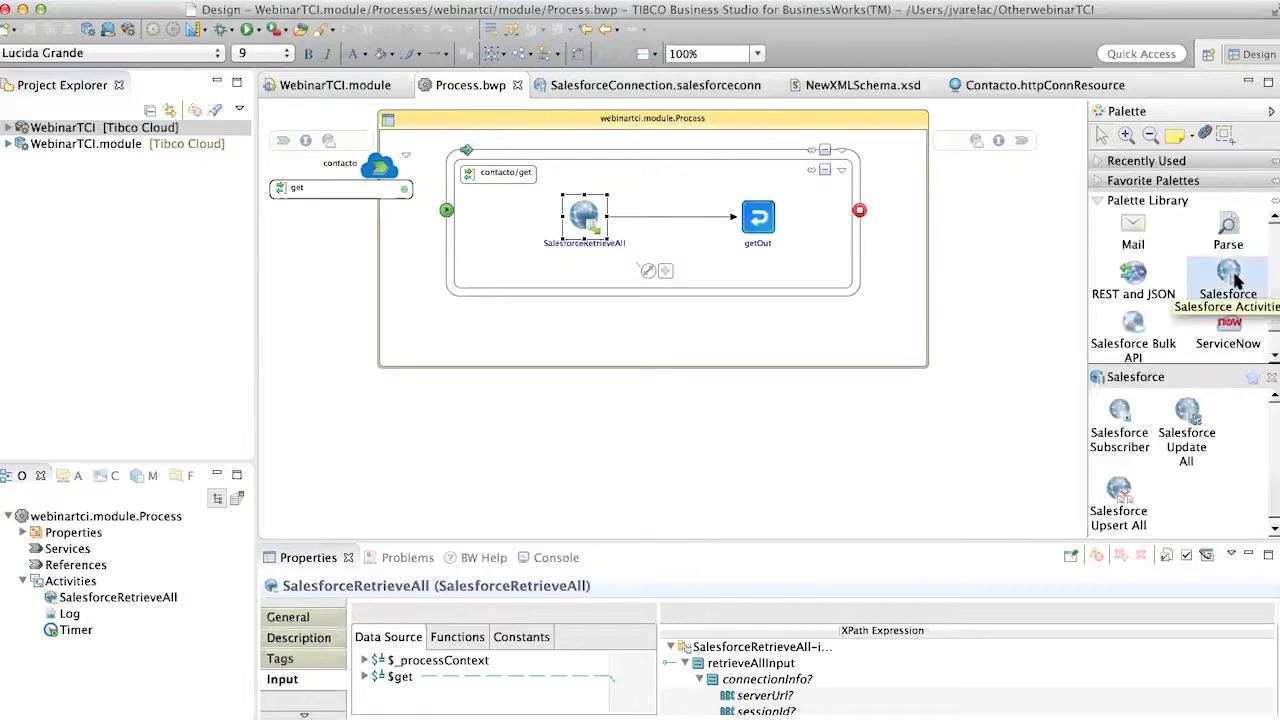
{"action": "left_click", "coordinate": [1228, 325]}
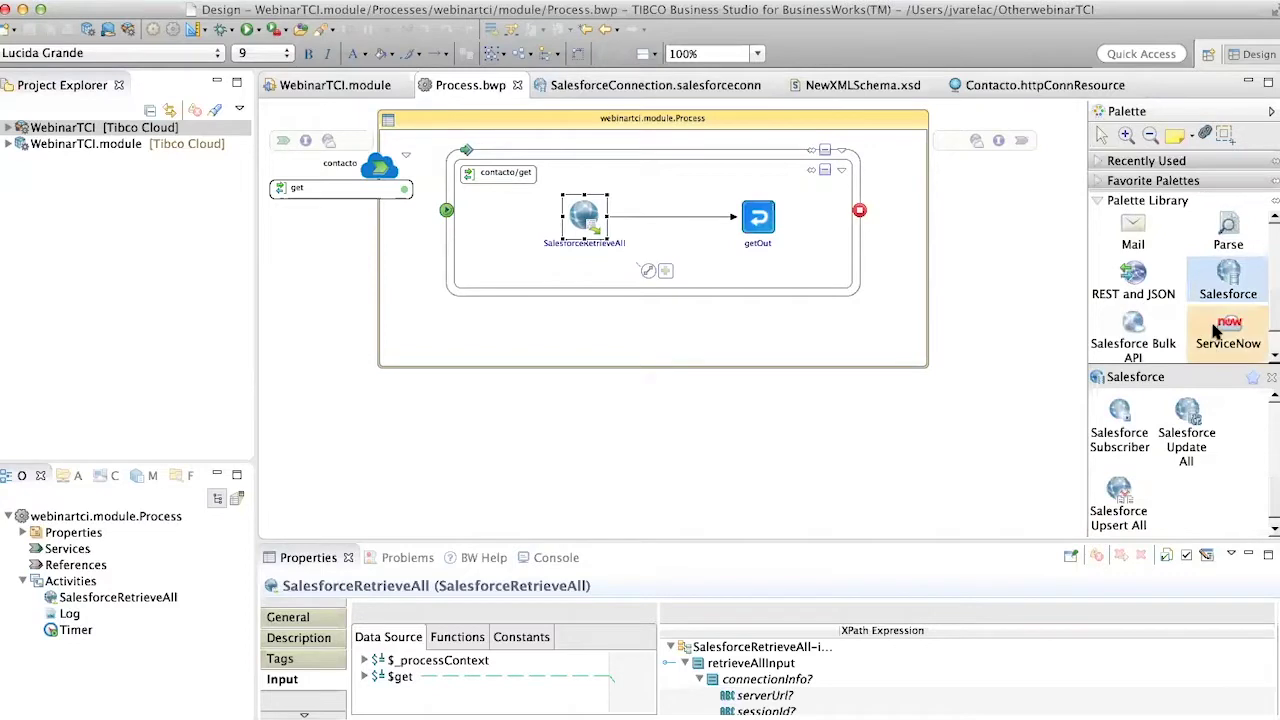
{"action": "left_click", "coordinate": [24, 9]}
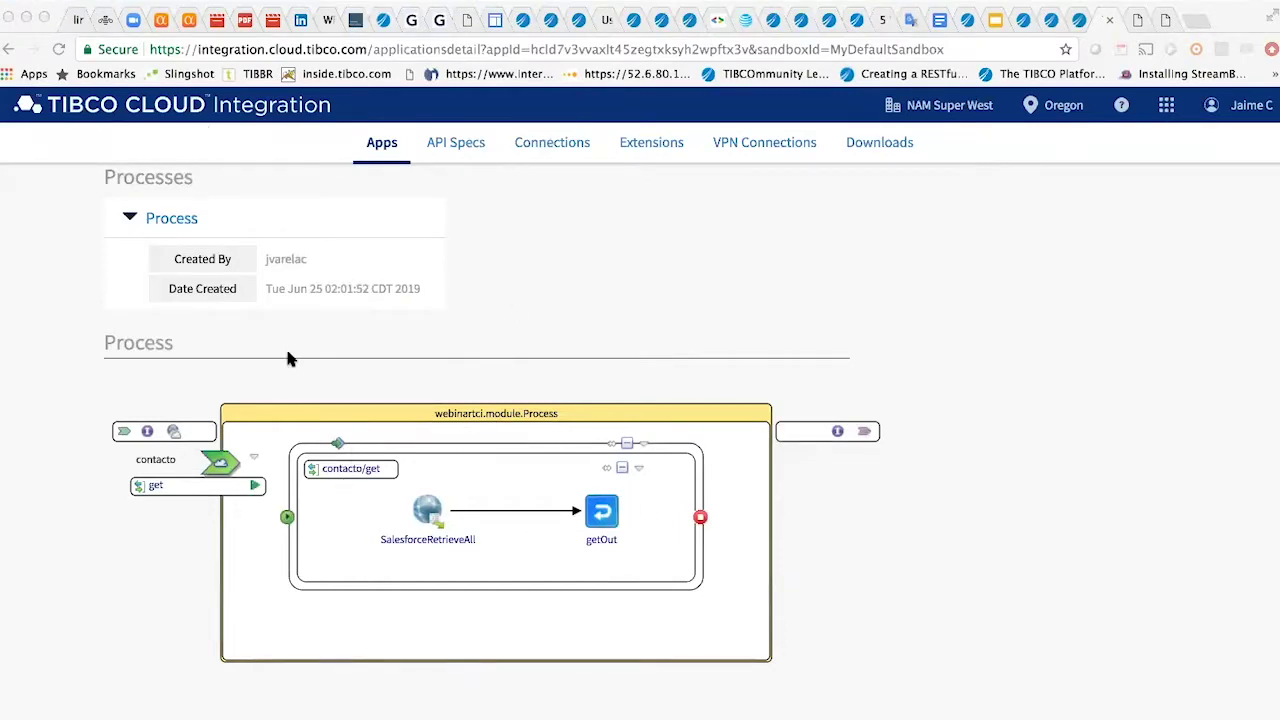
- Show WebinarTCI's Metrics: CPU 1%, memory 14%, plus the performance and network throughput charts
{"action": "scroll", "coordinate": [569, 220], "scroll_direction": "up", "scroll_amount": 3}
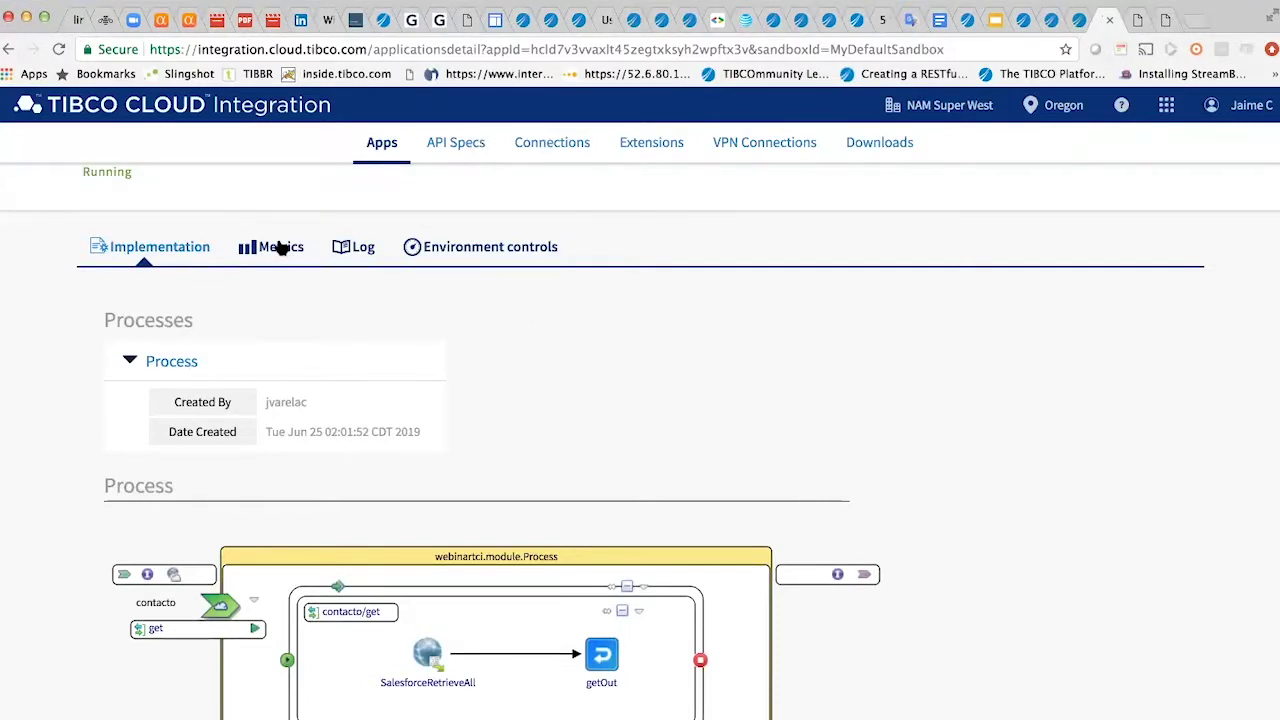
{"action": "left_click", "coordinate": [280, 247]}
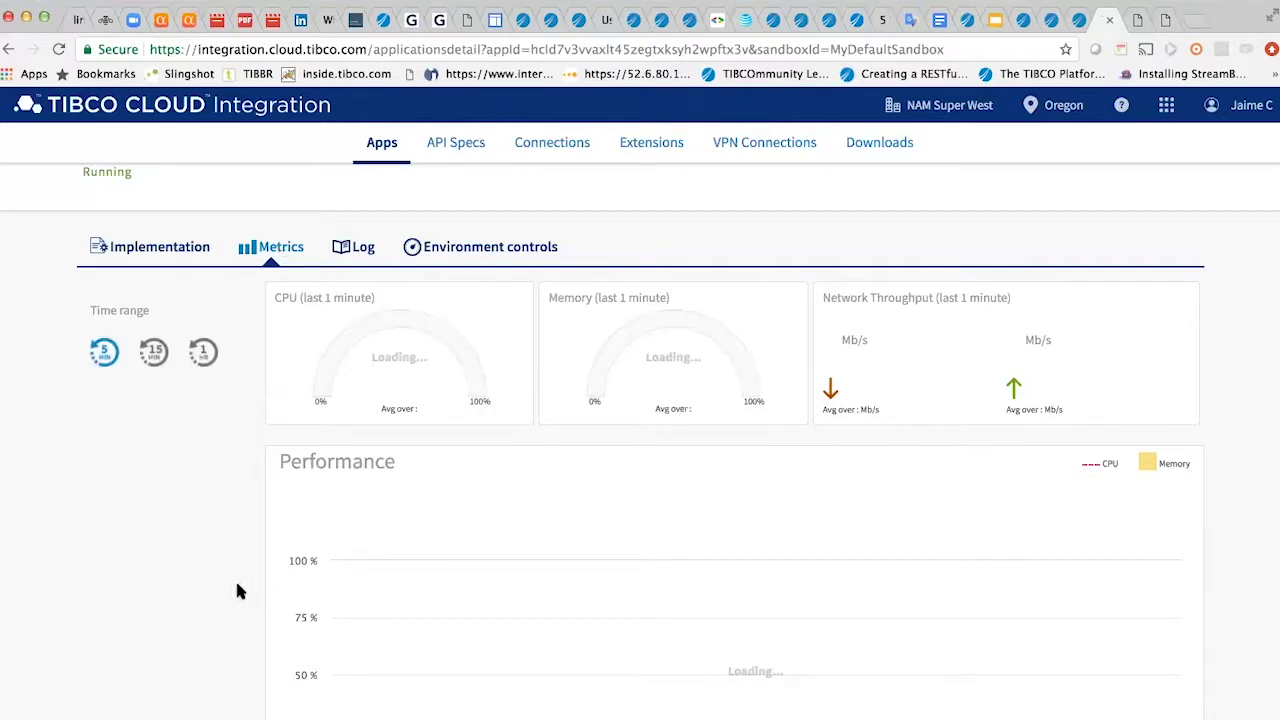
{"action": "scroll", "coordinate": [243, 588], "scroll_direction": "down", "scroll_amount": 3}
{"action": "scroll", "coordinate": [243, 590], "scroll_direction": "up", "scroll_amount": 4}
{"action": "scroll", "coordinate": [243, 597], "scroll_direction": "down", "scroll_amount": 5}
{"action": "scroll", "coordinate": [243, 597], "scroll_direction": "up", "scroll_amount": 5}
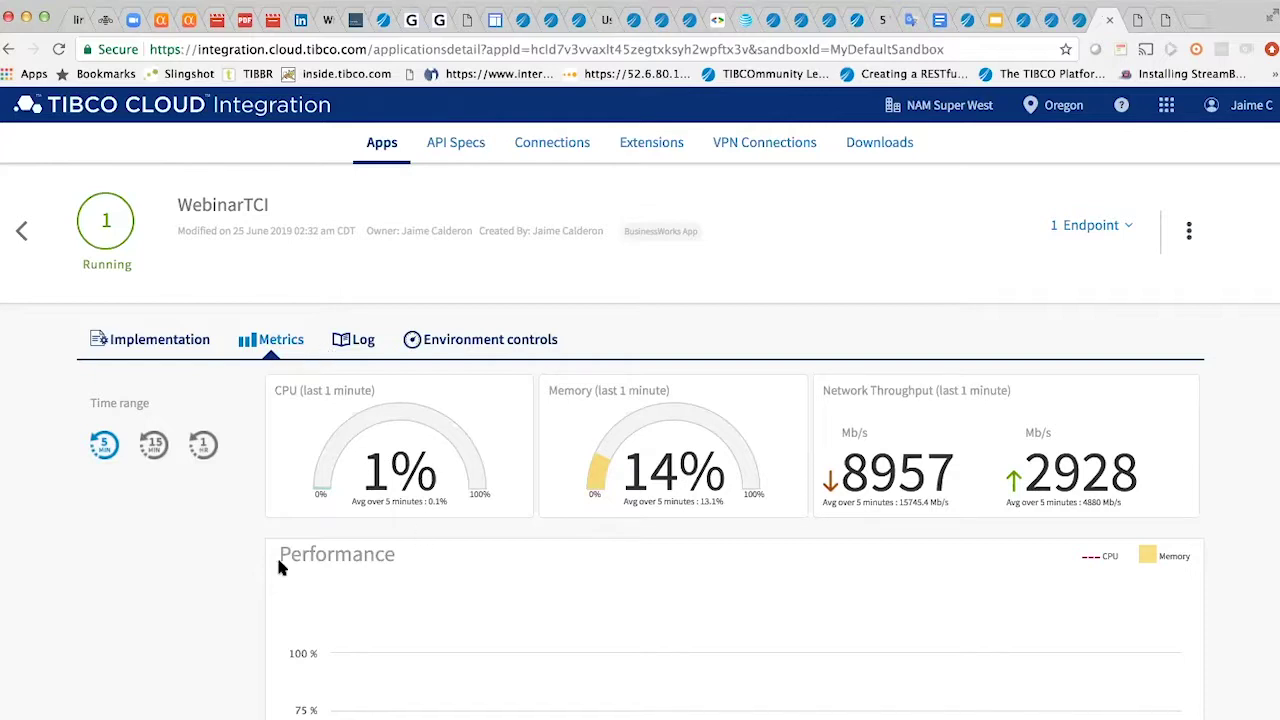
{"action": "scroll", "coordinate": [220, 632], "scroll_direction": "down", "scroll_amount": 3}
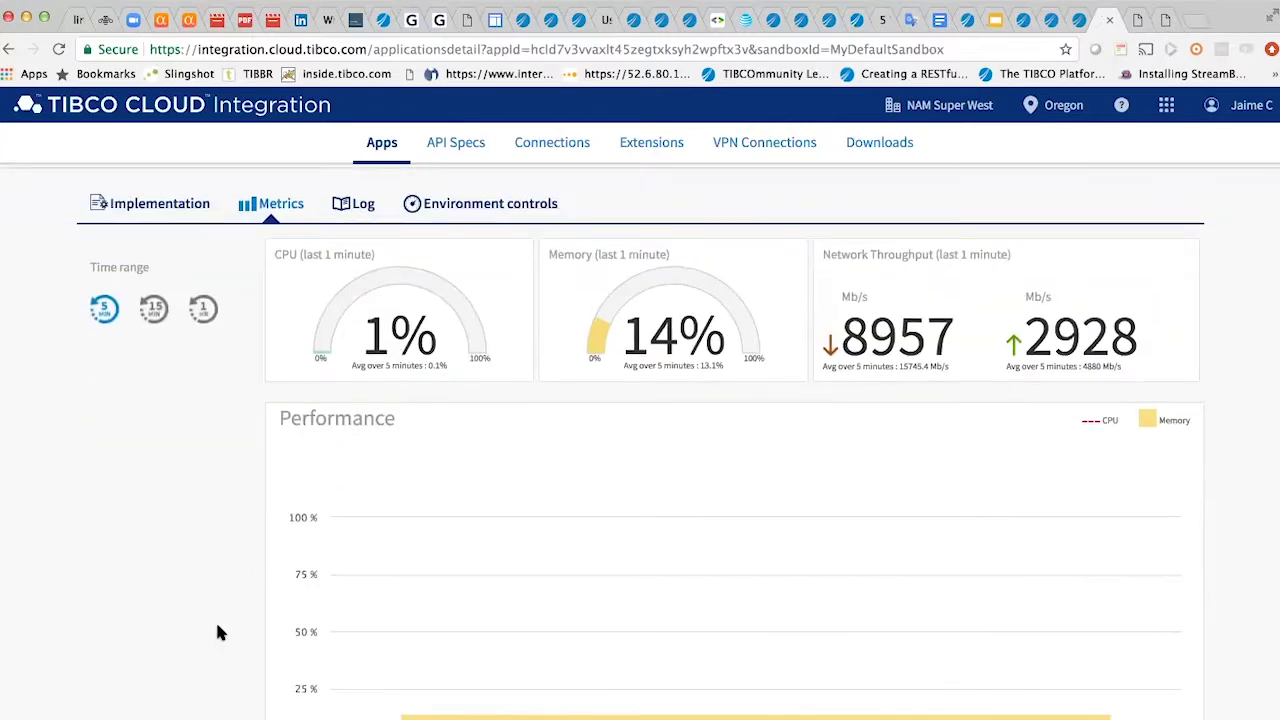
{"action": "scroll", "coordinate": [220, 632], "scroll_direction": "down", "scroll_amount": 10}
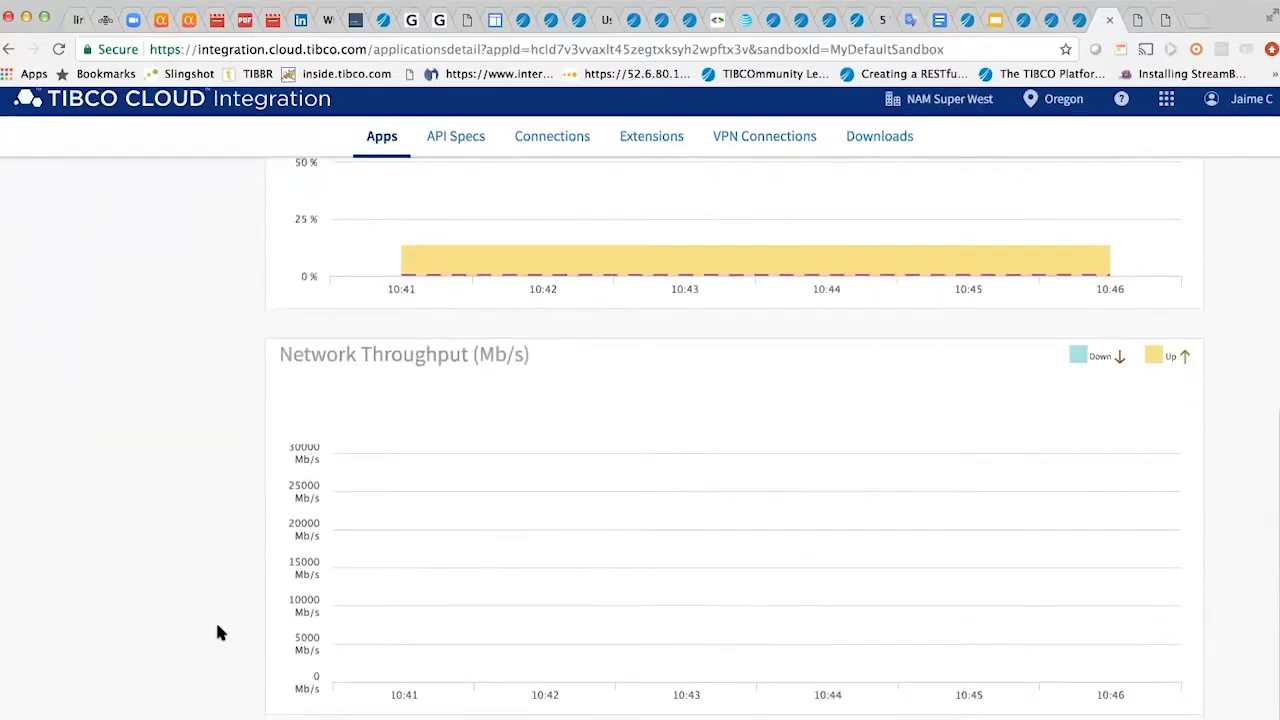
{"action": "scroll", "coordinate": [220, 632], "scroll_direction": "up", "scroll_amount": 15}
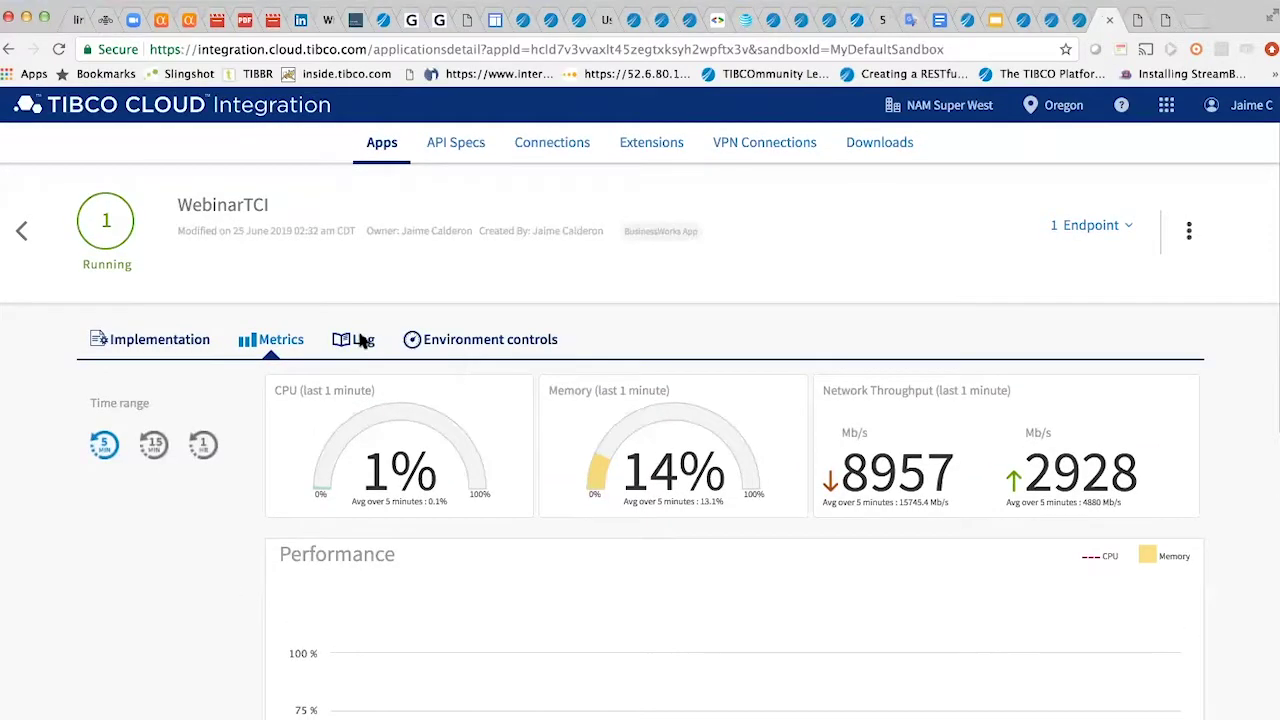
- Check WebinarTCI's log and environment variables, then open the All API specs list
{"action": "left_click", "coordinate": [360, 339]}
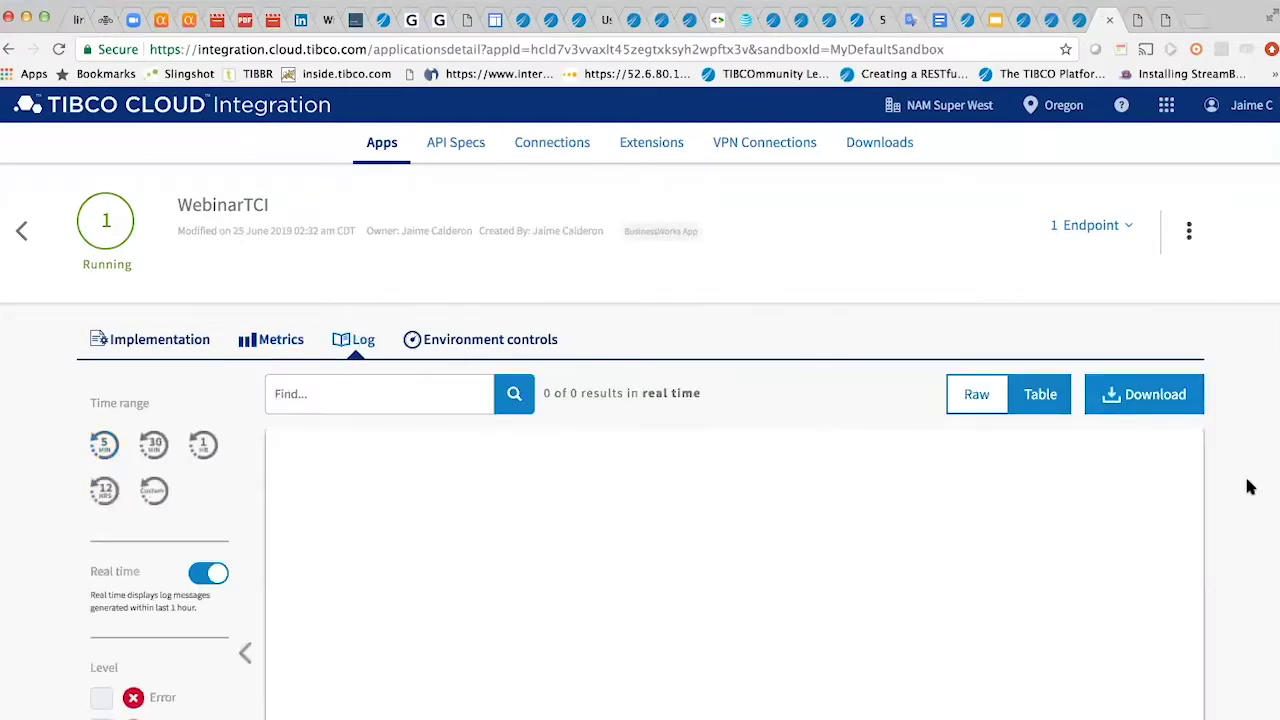
{"action": "scroll", "coordinate": [1226, 577], "scroll_direction": "down", "scroll_amount": 3}
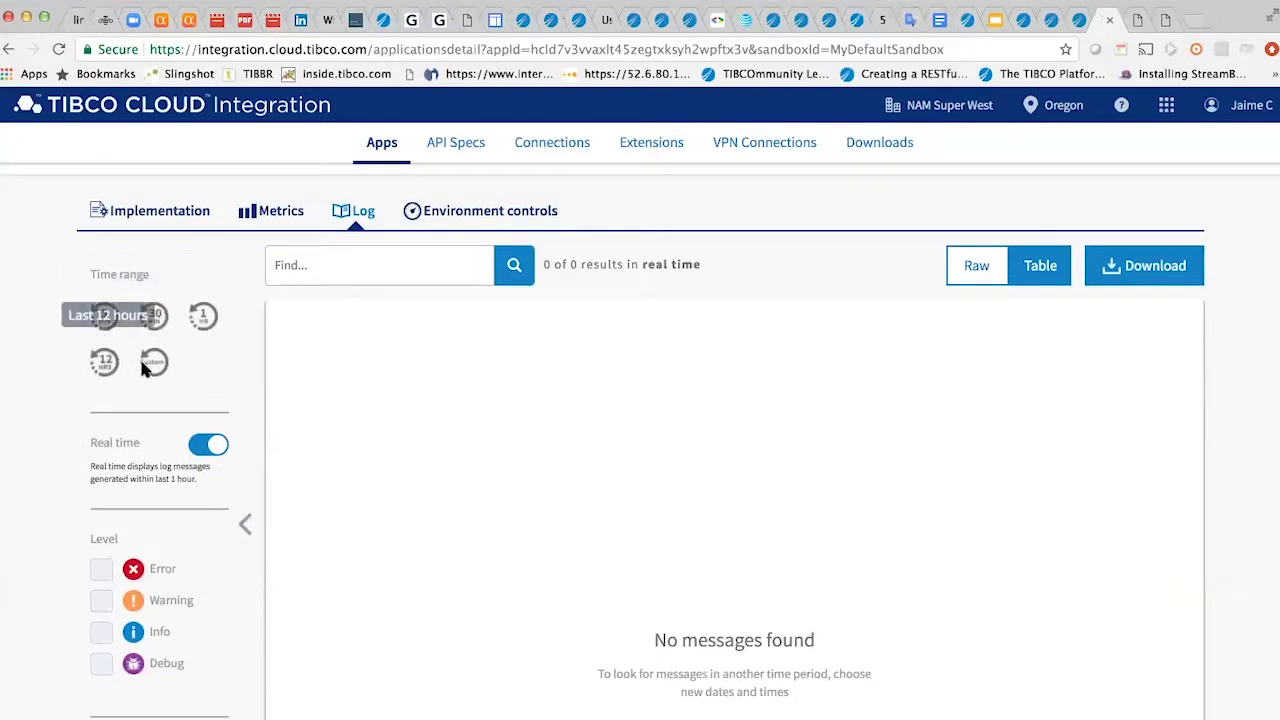
{"action": "left_click", "coordinate": [492, 212]}
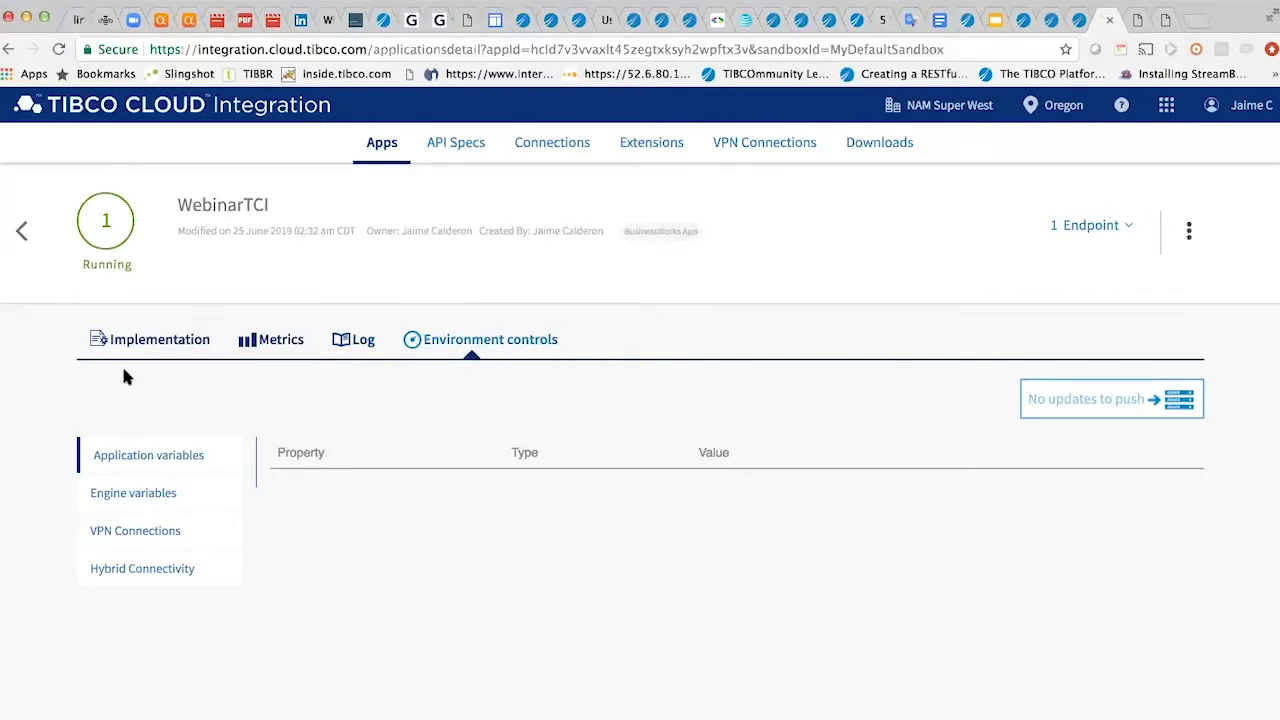
{"action": "left_click", "coordinate": [449, 143]}
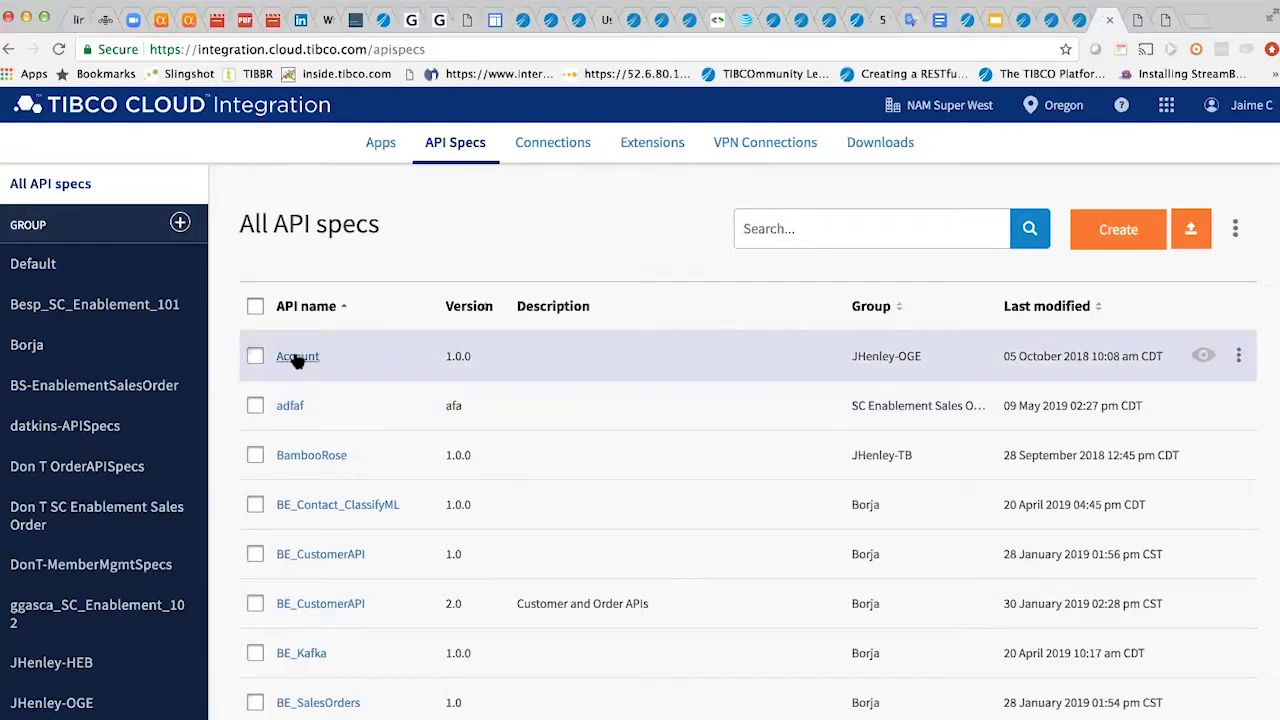
- Review the Account API spec's response and request definitions, then go to the Connections page
{"action": "left_click", "coordinate": [297, 360]}
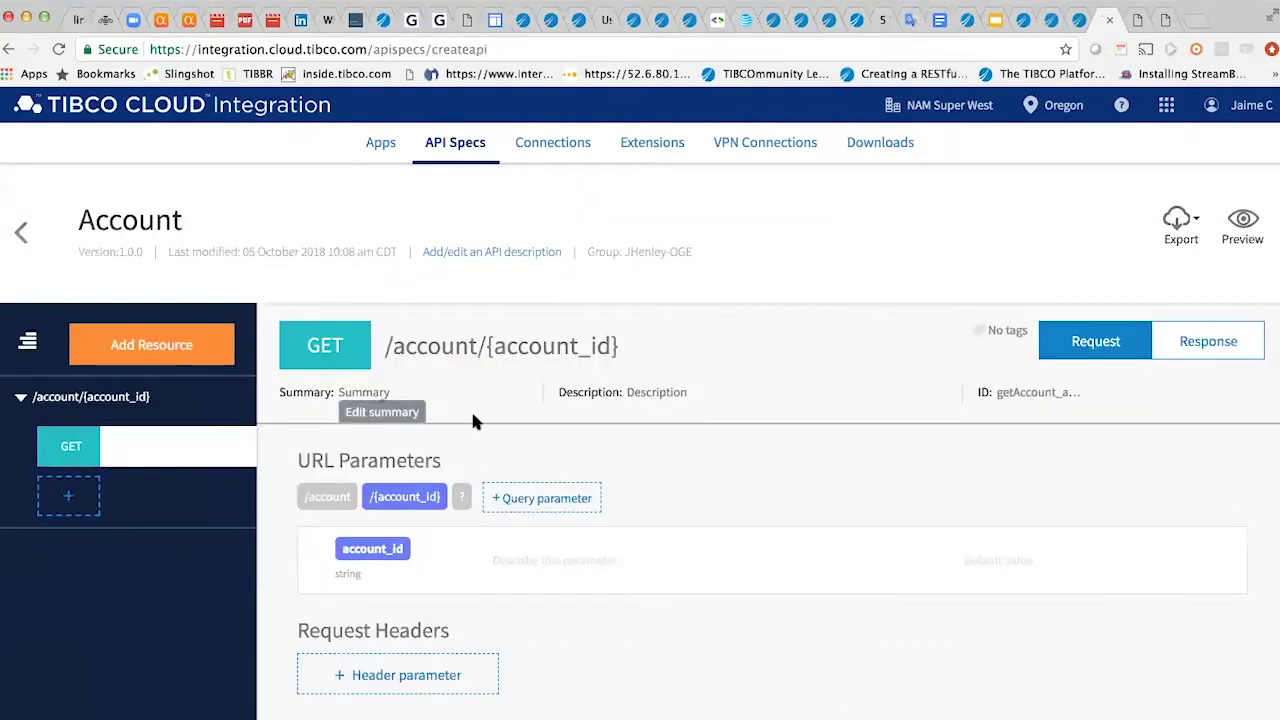
{"action": "left_click", "coordinate": [1178, 338]}
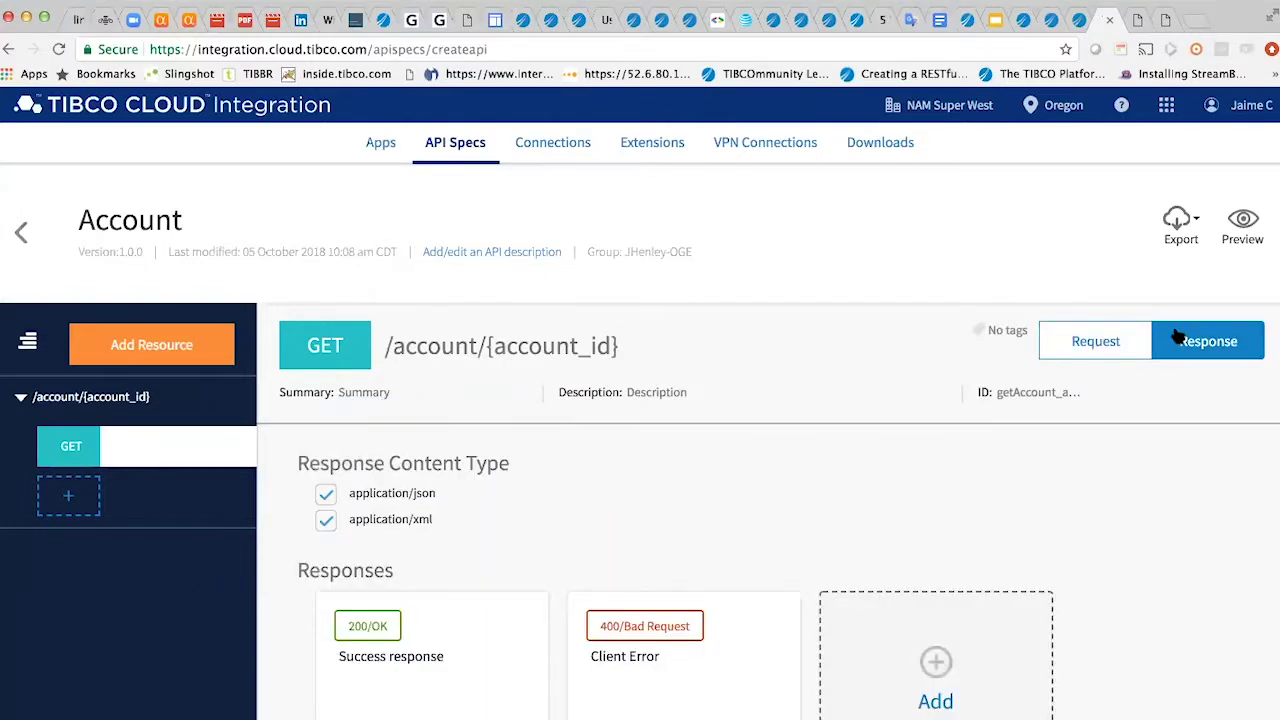
{"action": "mouse_move", "coordinate": [660, 654]}
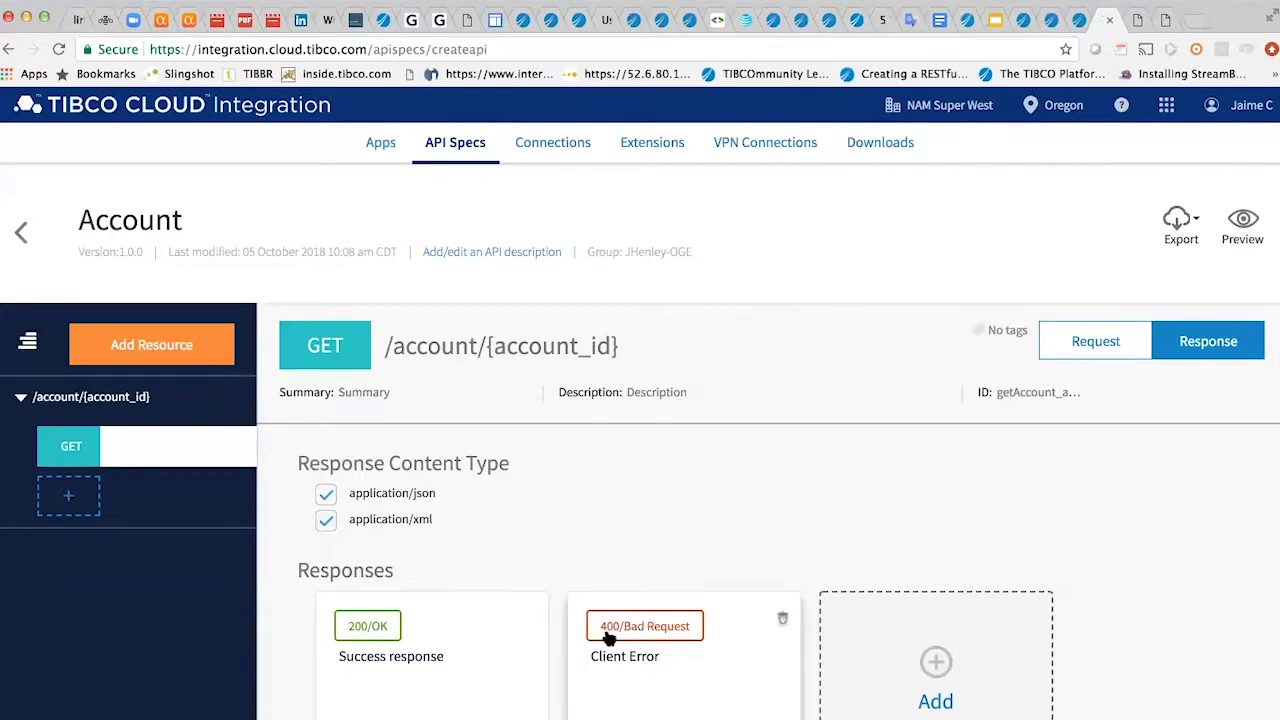
{"action": "mouse_move", "coordinate": [524, 642]}
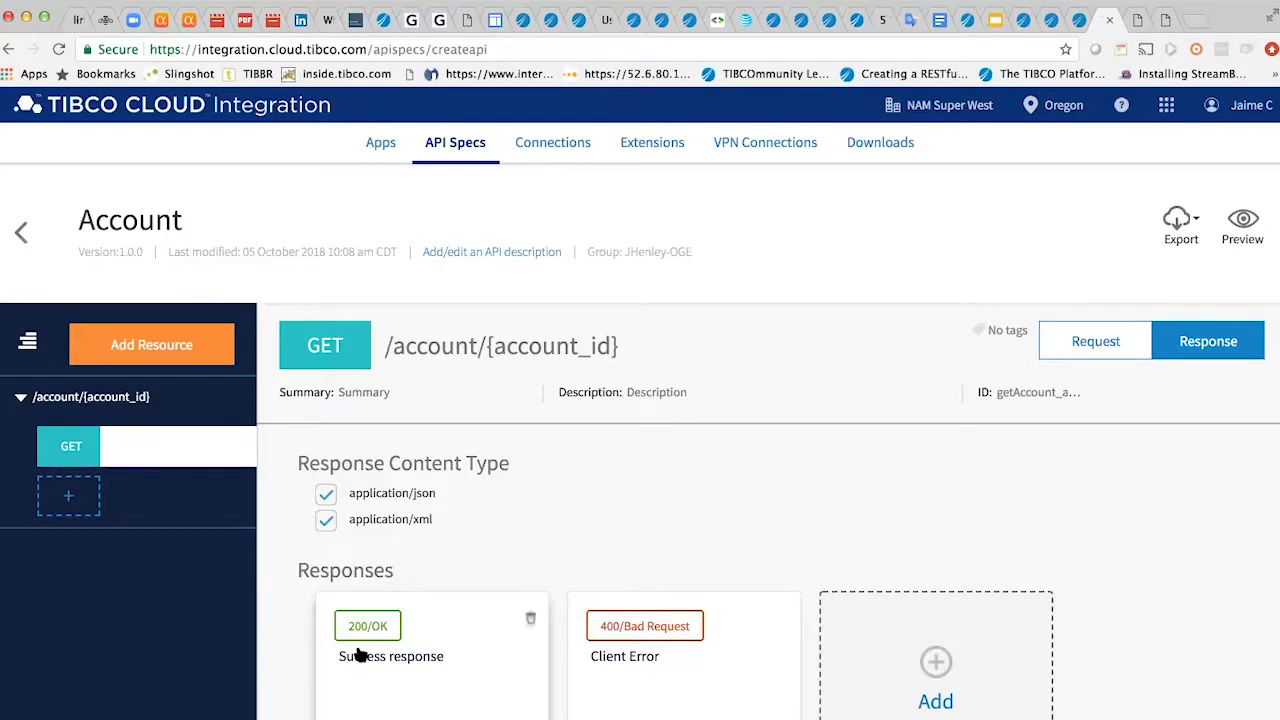
{"action": "left_click", "coordinate": [1092, 350]}
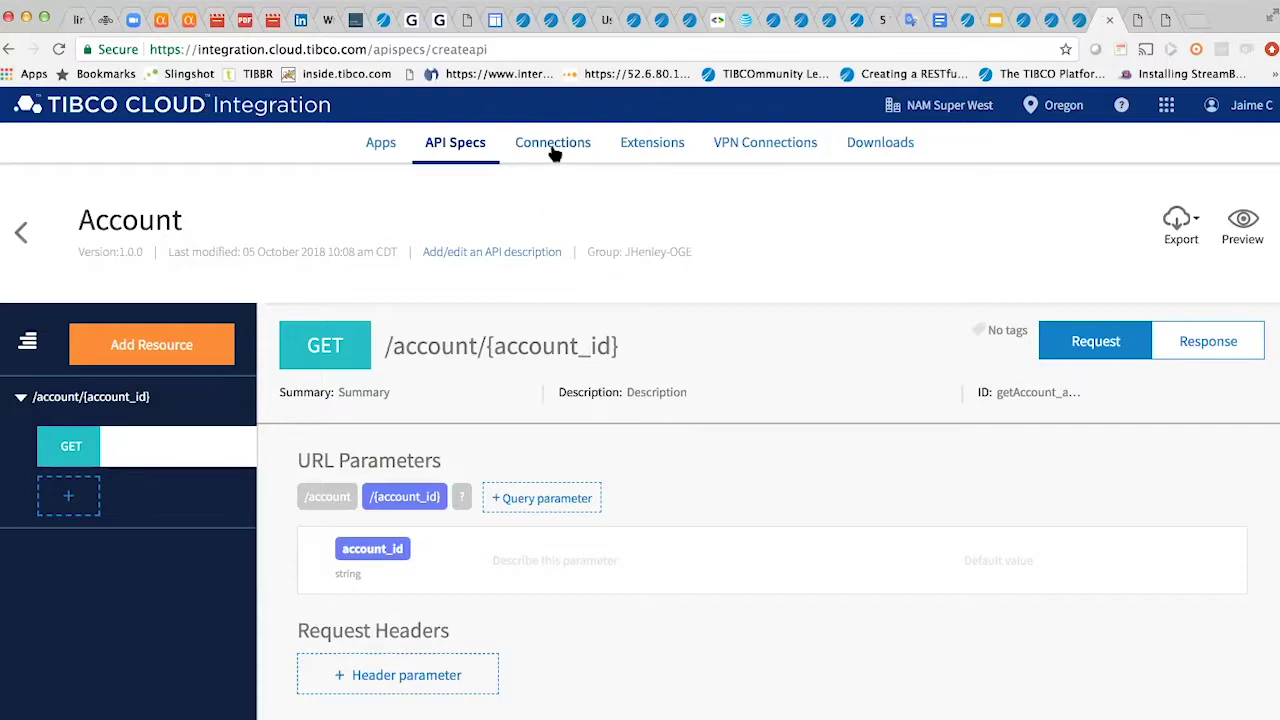
{"action": "left_click", "coordinate": [553, 145]}
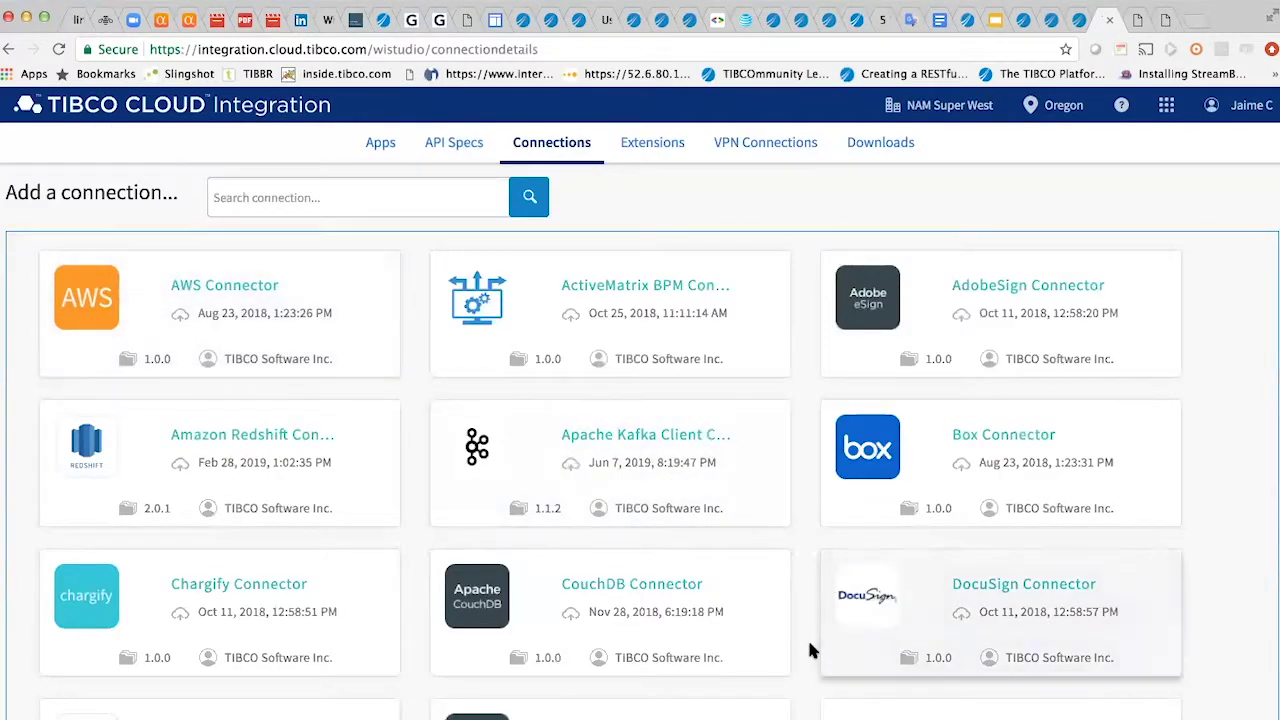
{"action": "scroll", "coordinate": [810, 650], "scroll_direction": "down", "scroll_amount": 3}
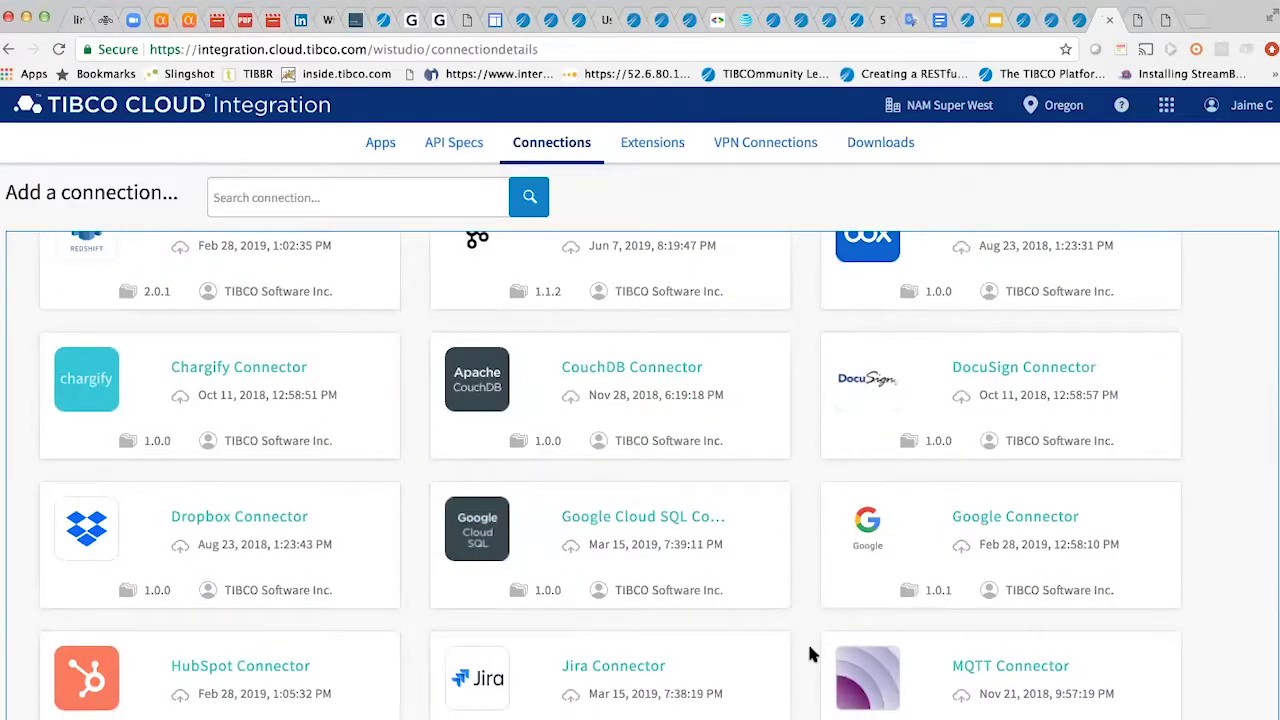
{"action": "scroll", "coordinate": [810, 652], "scroll_direction": "down", "scroll_amount": 5}
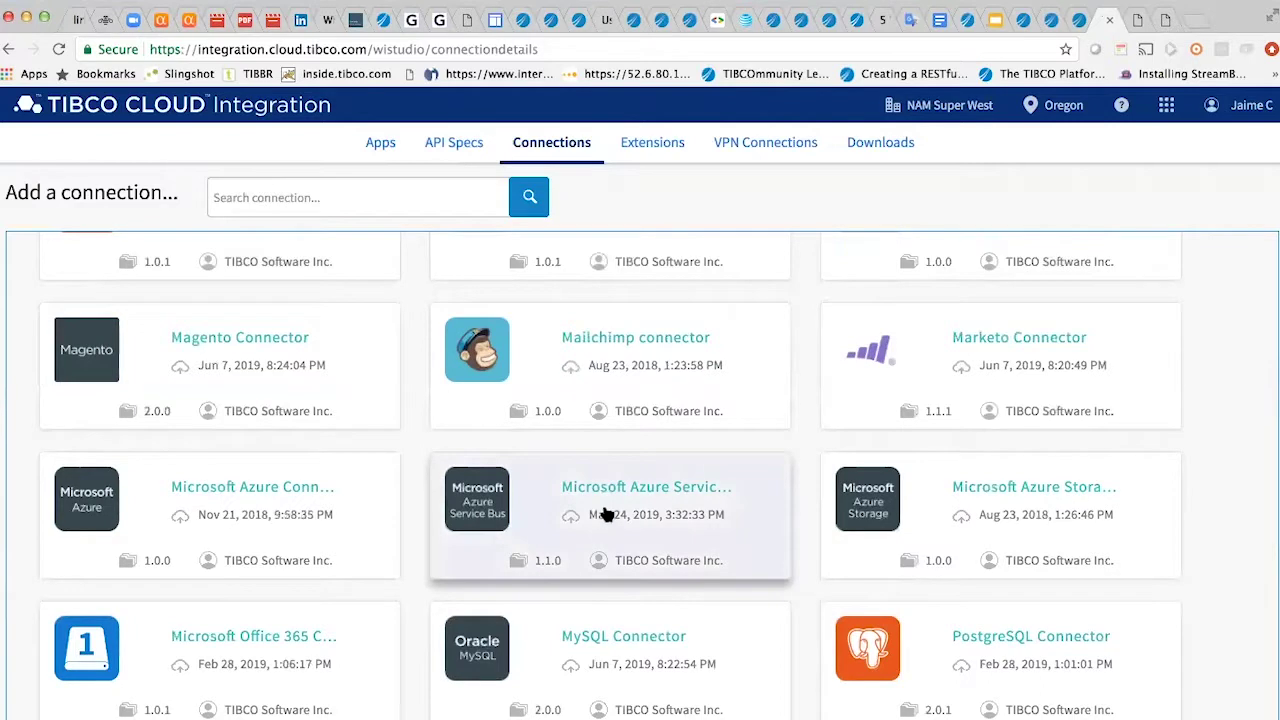
{"action": "scroll", "coordinate": [810, 533], "scroll_direction": "up", "scroll_amount": 2}
{"action": "scroll", "coordinate": [810, 533], "scroll_direction": "up", "scroll_amount": 6}
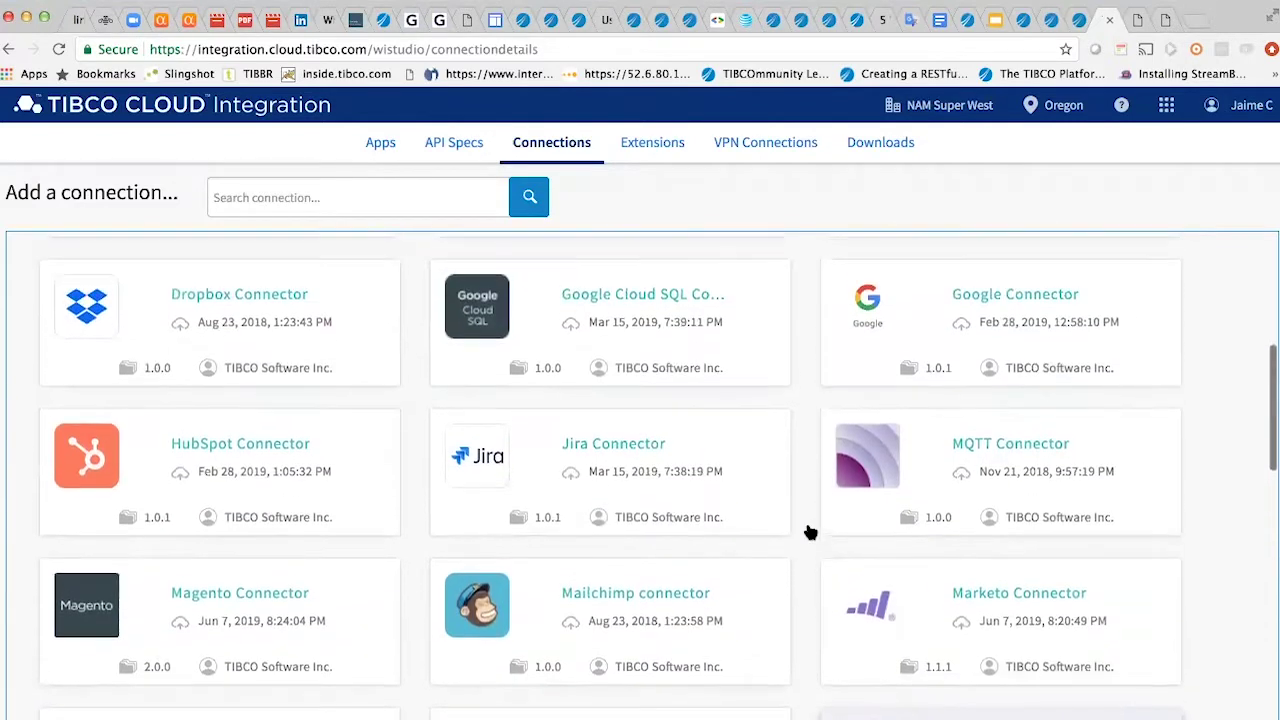
{"action": "scroll", "coordinate": [827, 532], "scroll_direction": "up", "scroll_amount": 4}
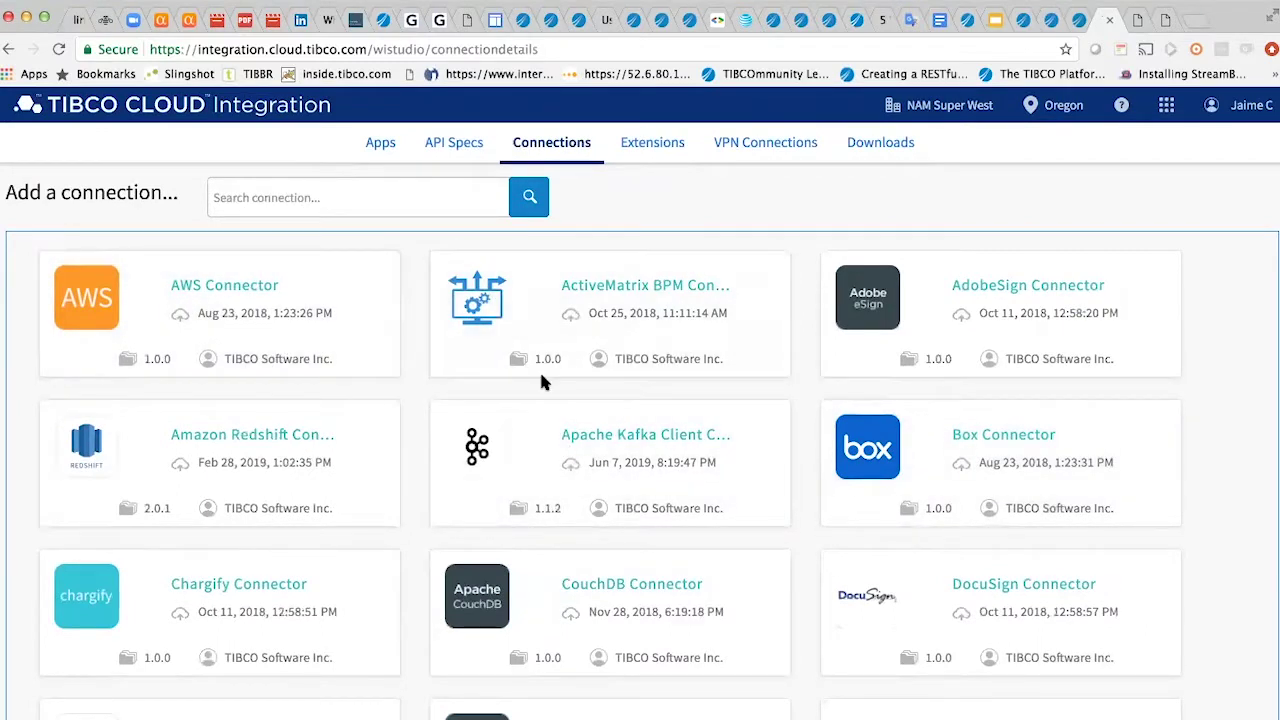
- Visit the Extensions page, then the VPN Connections page with Cisco and Juniper options
{"action": "left_click", "coordinate": [657, 146]}
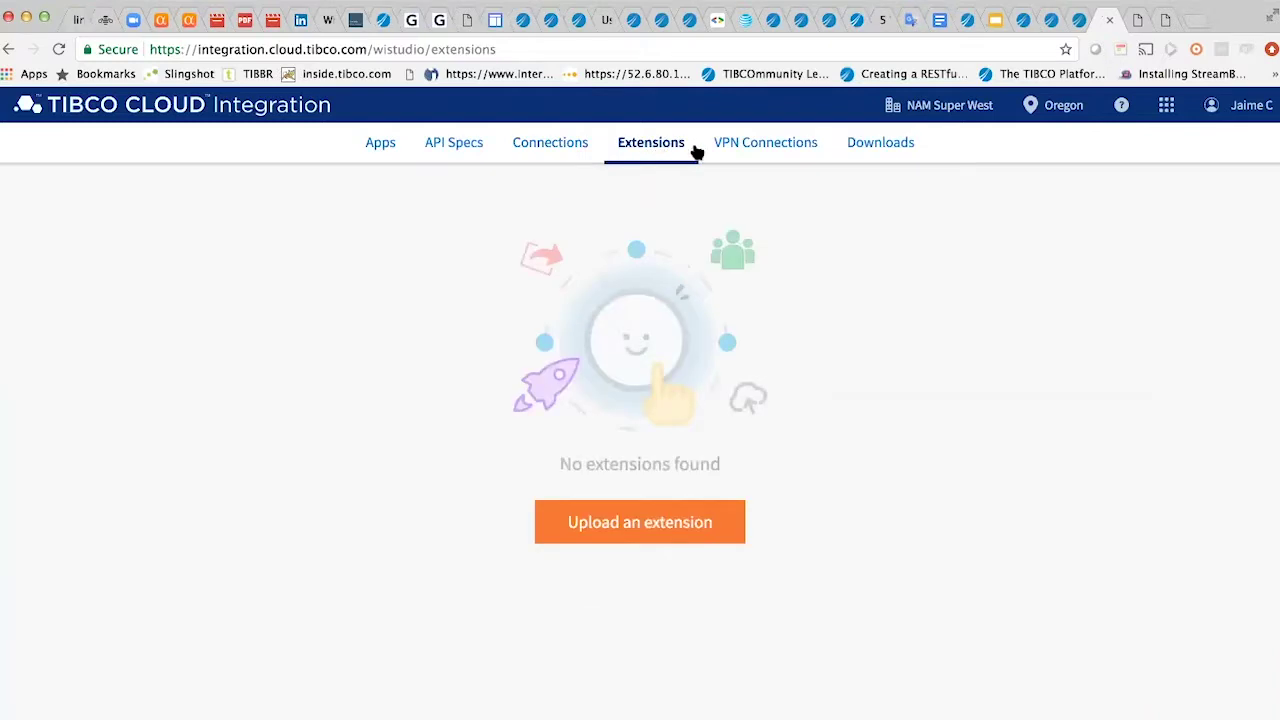
{"action": "left_click", "coordinate": [763, 150]}
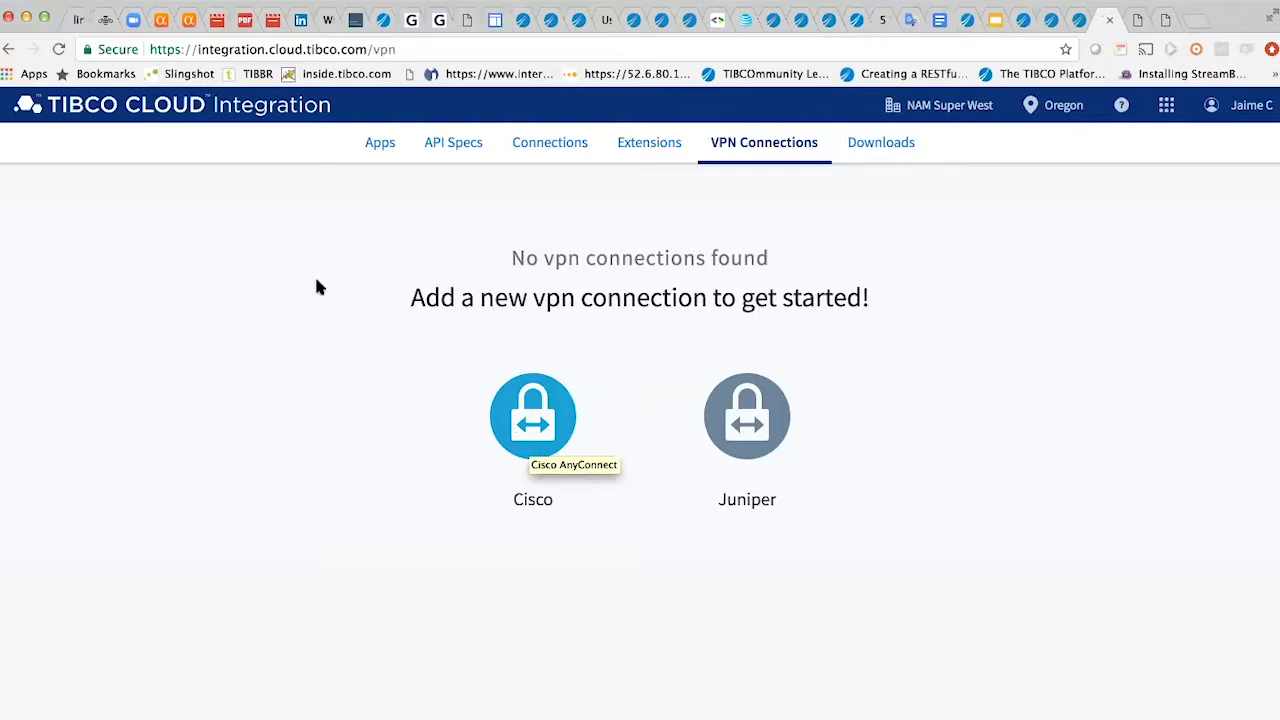
- Go back to the Apps list showing the WebinarTCI app with 1 endpoint
{"action": "left_click", "coordinate": [386, 148]}
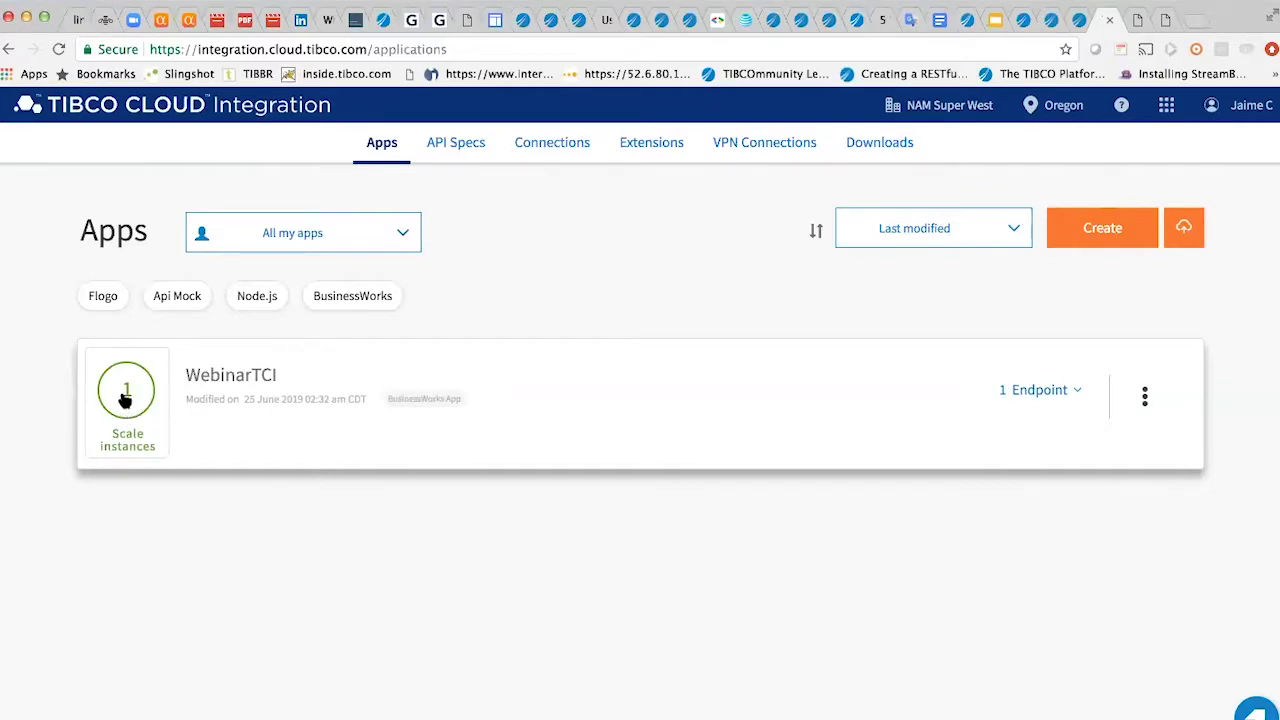
- Raise WebinarTCI's instance count to 4 and reveal its Contacto endpoint options
{"action": "left_click", "coordinate": [126, 406]}
{"action": "left_click", "coordinate": [127, 372]}
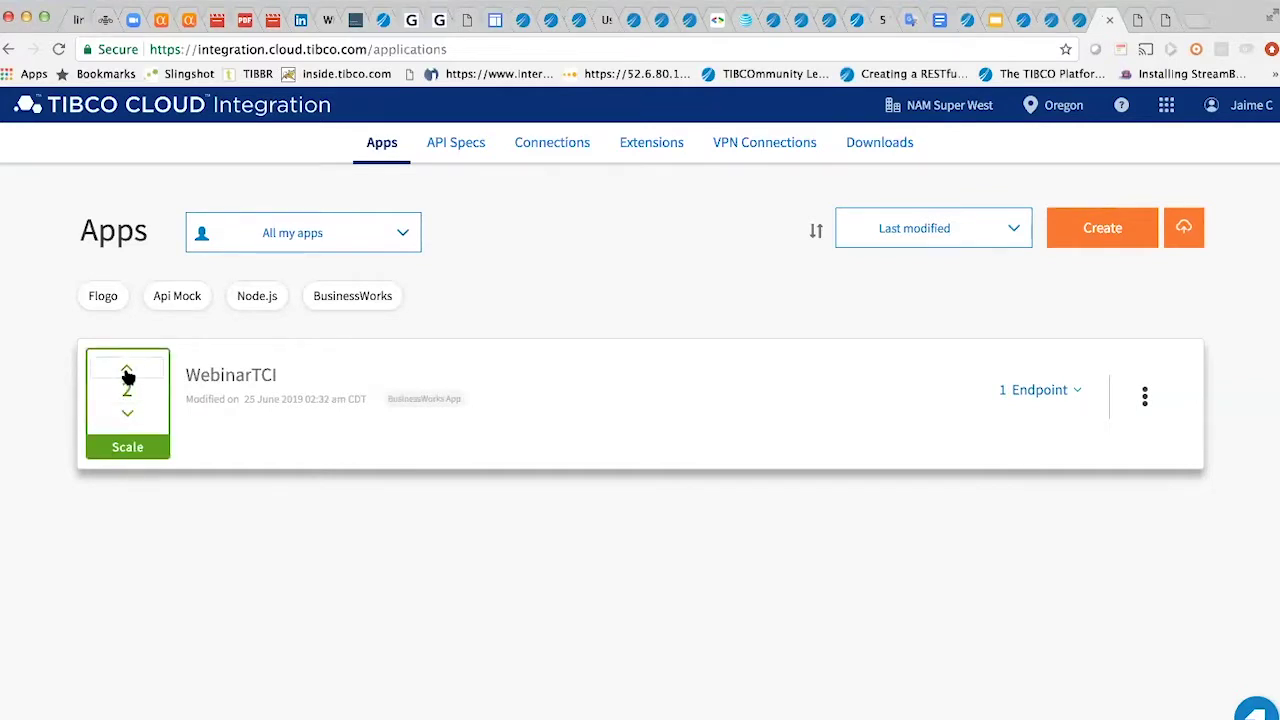
{"action": "left_click", "coordinate": [127, 372]}
{"action": "left_click", "coordinate": [127, 372]}
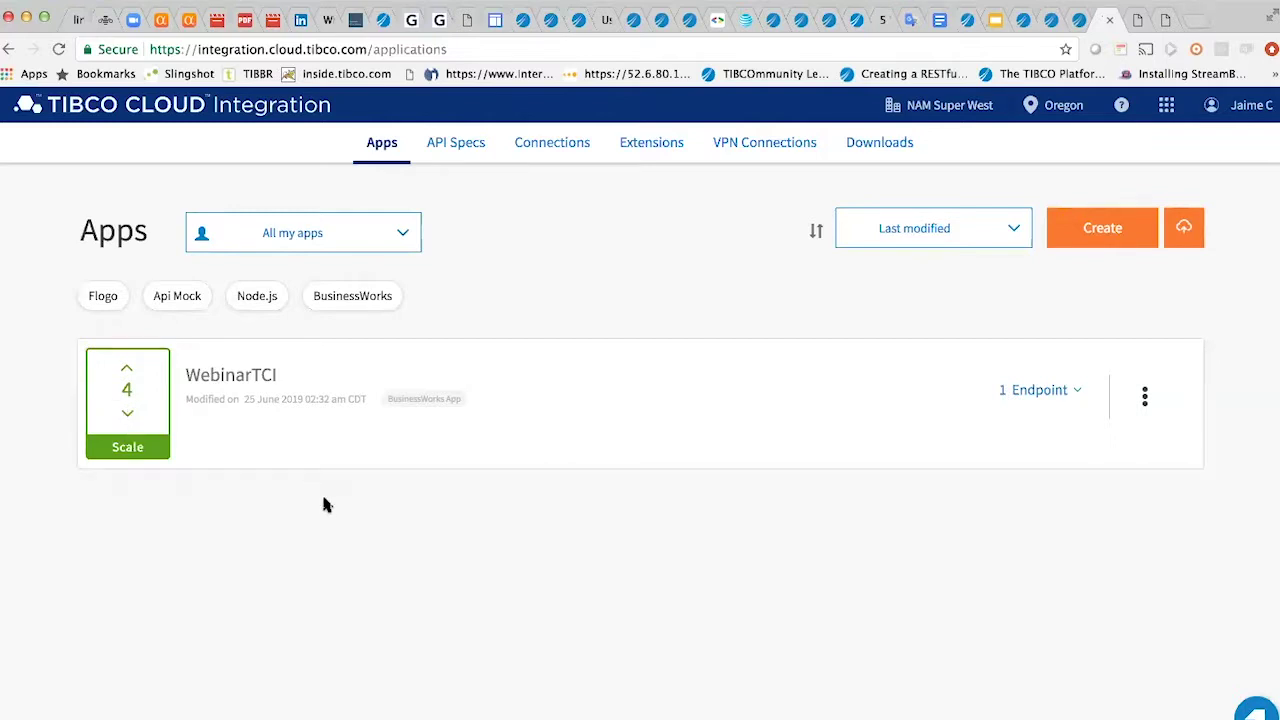
{"action": "left_click", "coordinate": [1068, 391]}
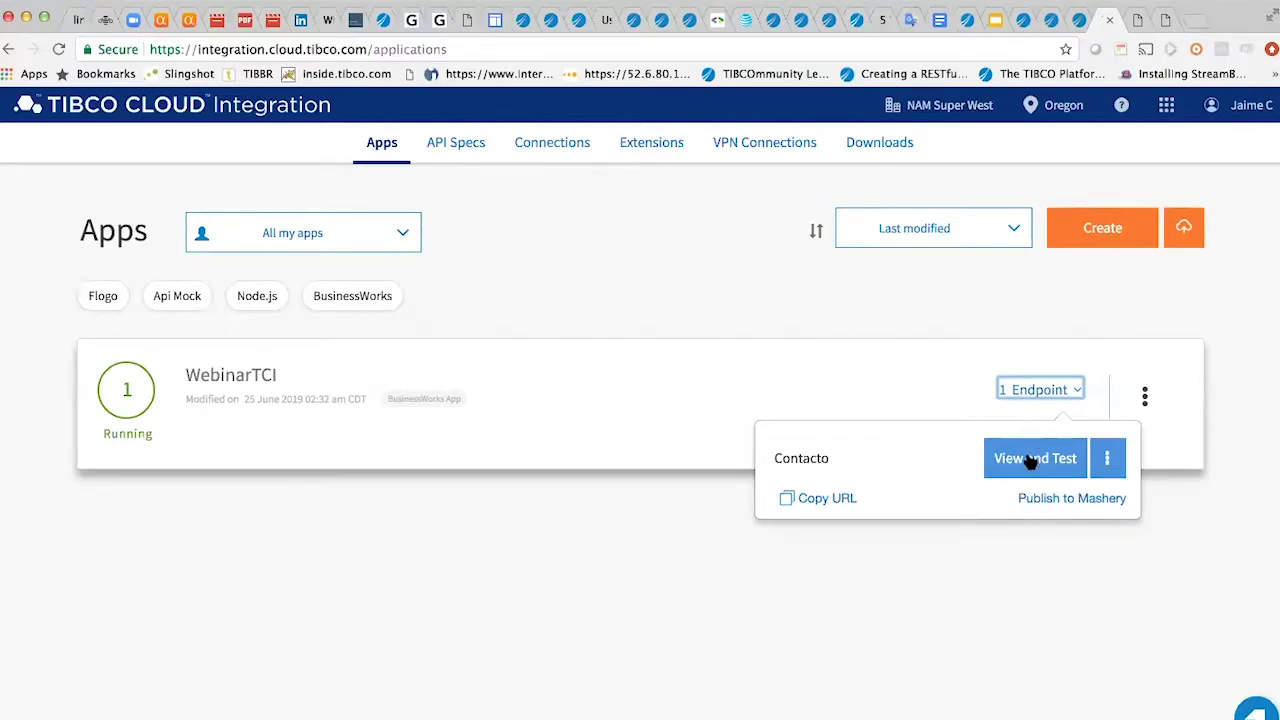
- Open the GET /contacto/{id} tester, view its Parameters table, and switch to Salesforce in Firefox
{"action": "left_click", "coordinate": [1030, 461]}
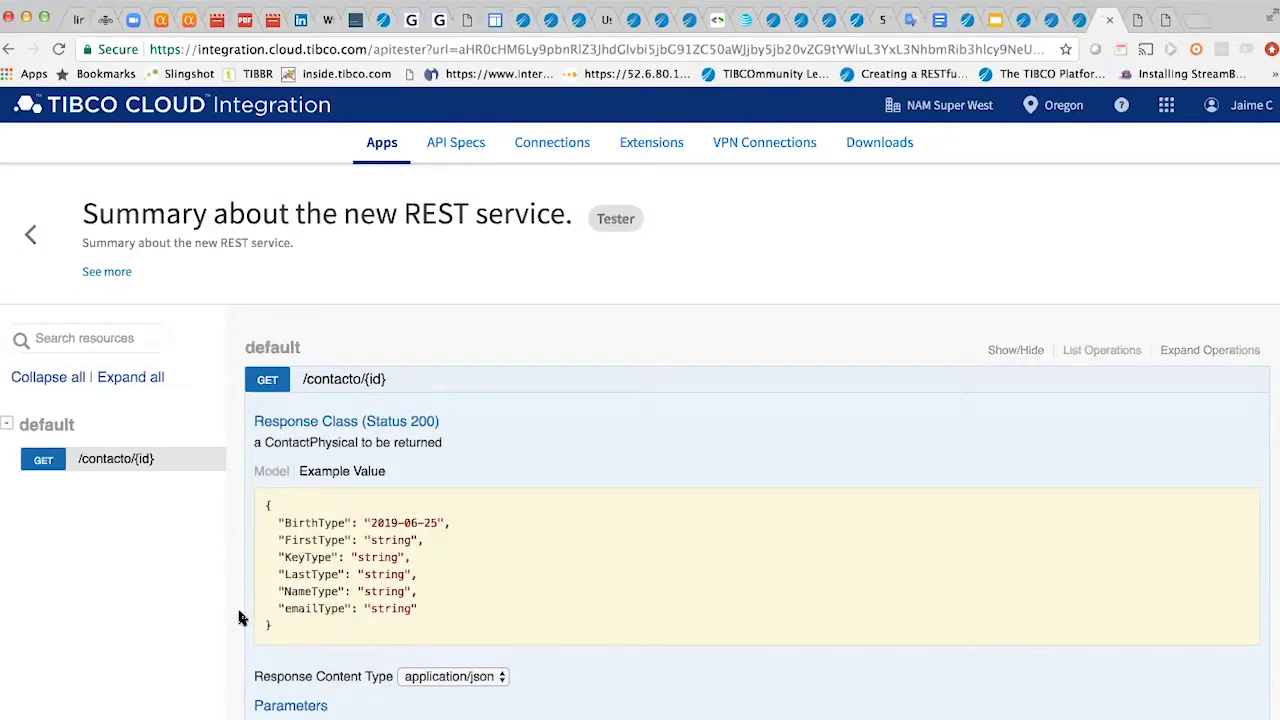
{"action": "scroll", "coordinate": [240, 614], "scroll_direction": "down", "scroll_amount": 3}
{"action": "scroll", "coordinate": [240, 617], "scroll_direction": "up", "scroll_amount": 1}
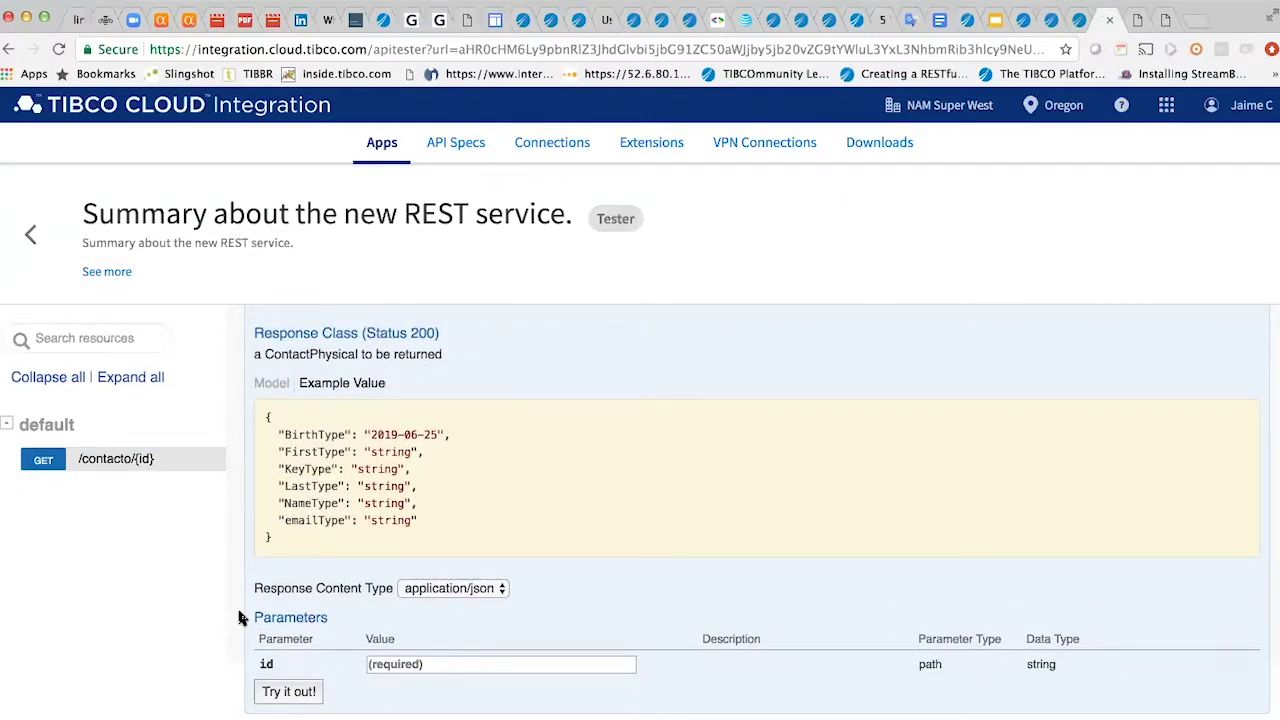
{"action": "key", "text": "super+Tab"}
{"action": "key", "text": "super+Tab"}
{"action": "key", "text": "super+Tab"}
{"action": "key", "text": "super+Tab"}
{"action": "key", "text": "super+Tab"}
{"action": "key", "text": "super+Tab"}
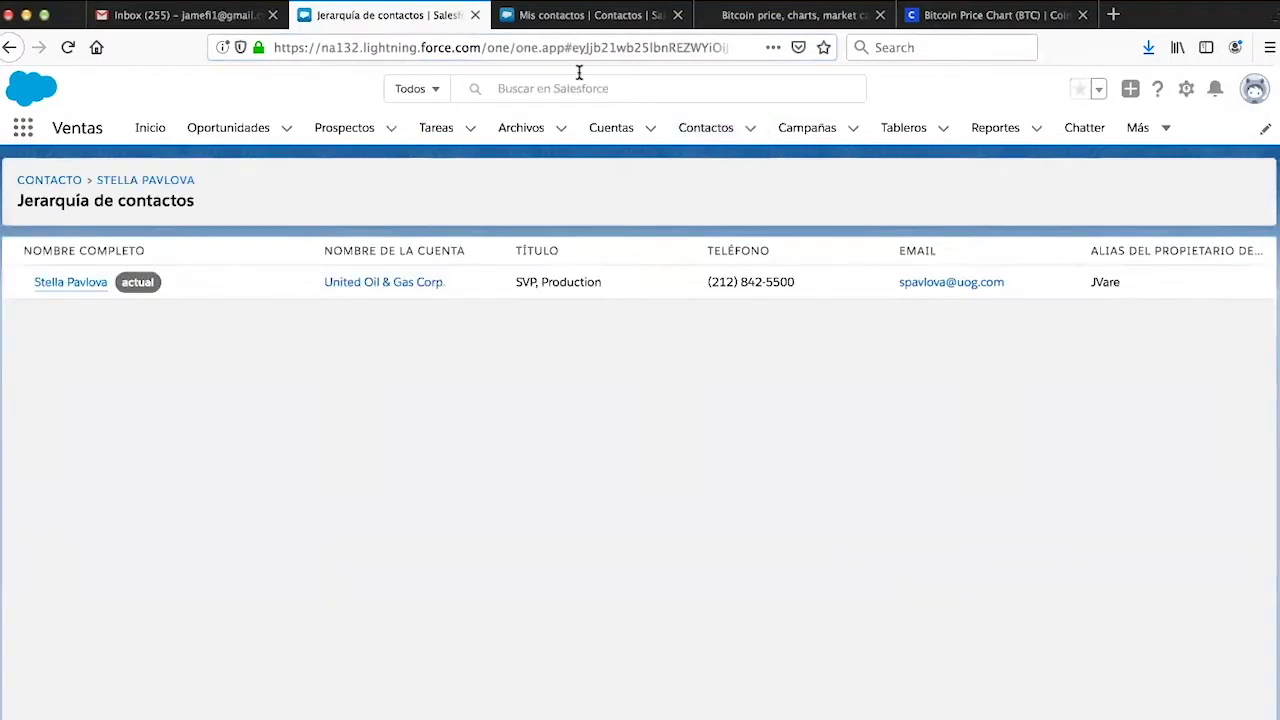
- Open the first contact in Contactos Mostrados Recientemente (SVP, Operations) and select its record ID in the URL
{"action": "left_click", "coordinate": [60, 180]}
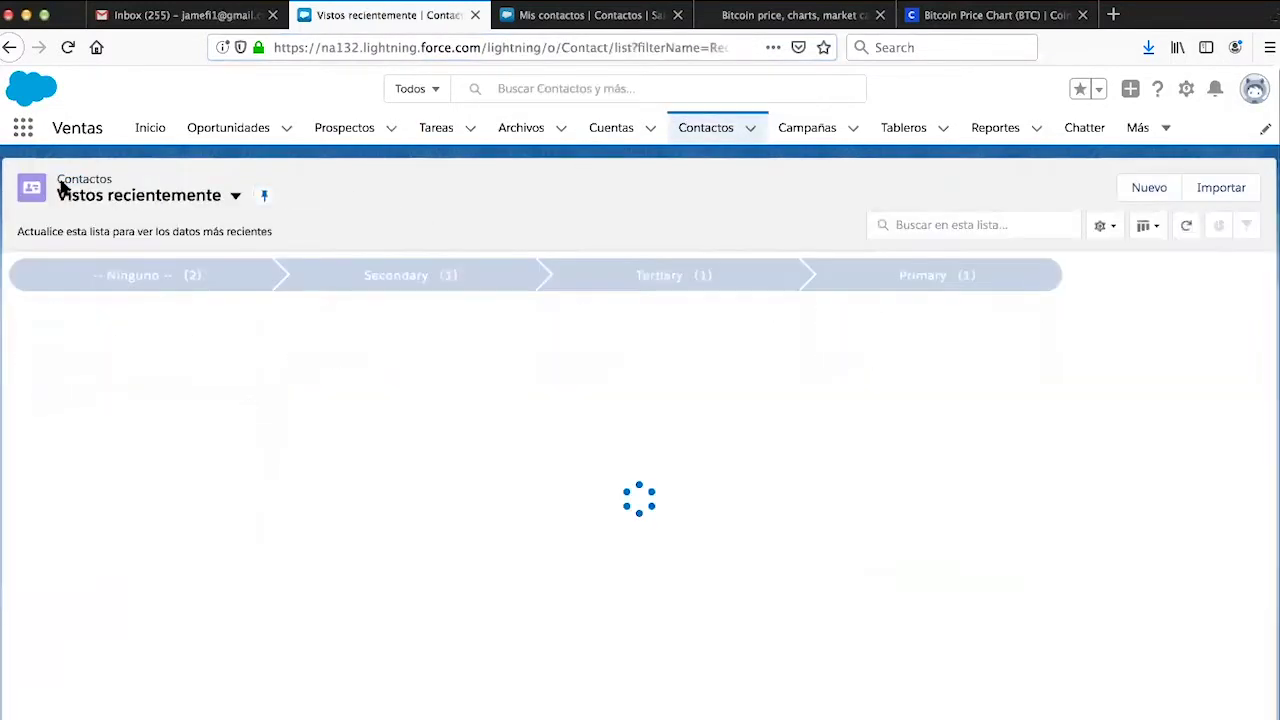
{"action": "left_click", "coordinate": [233, 199]}
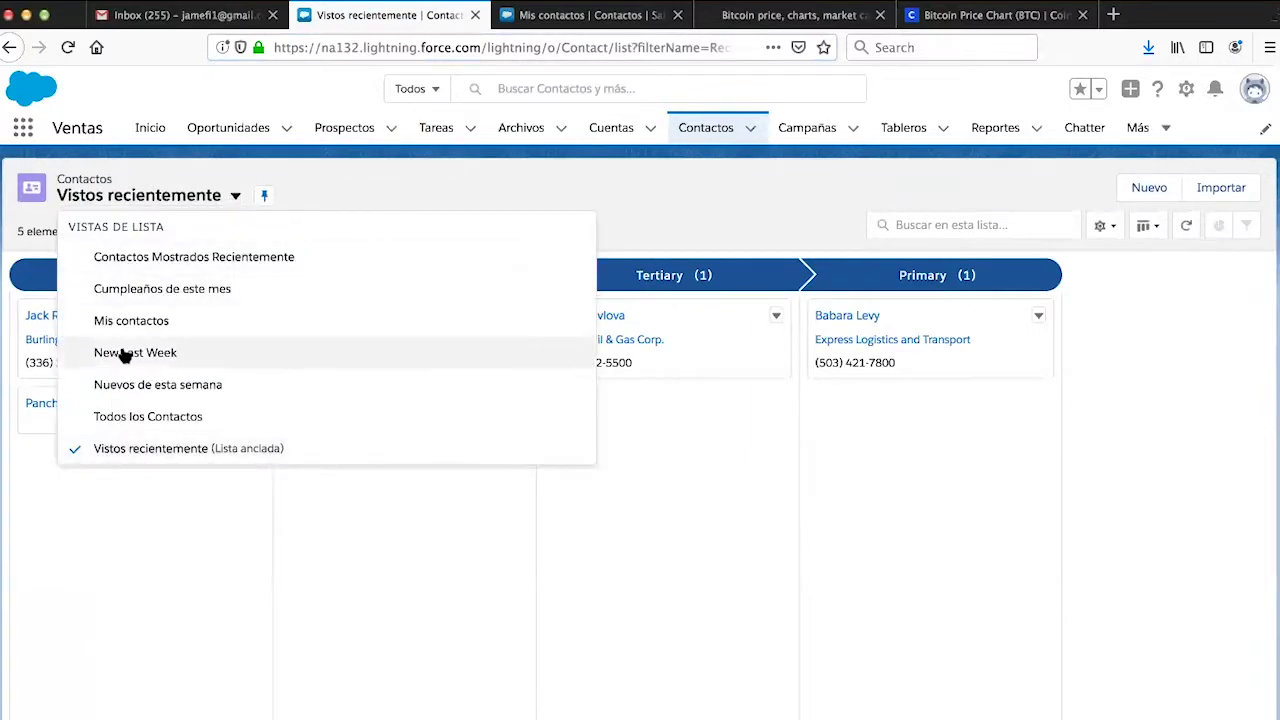
{"action": "left_click", "coordinate": [160, 262]}
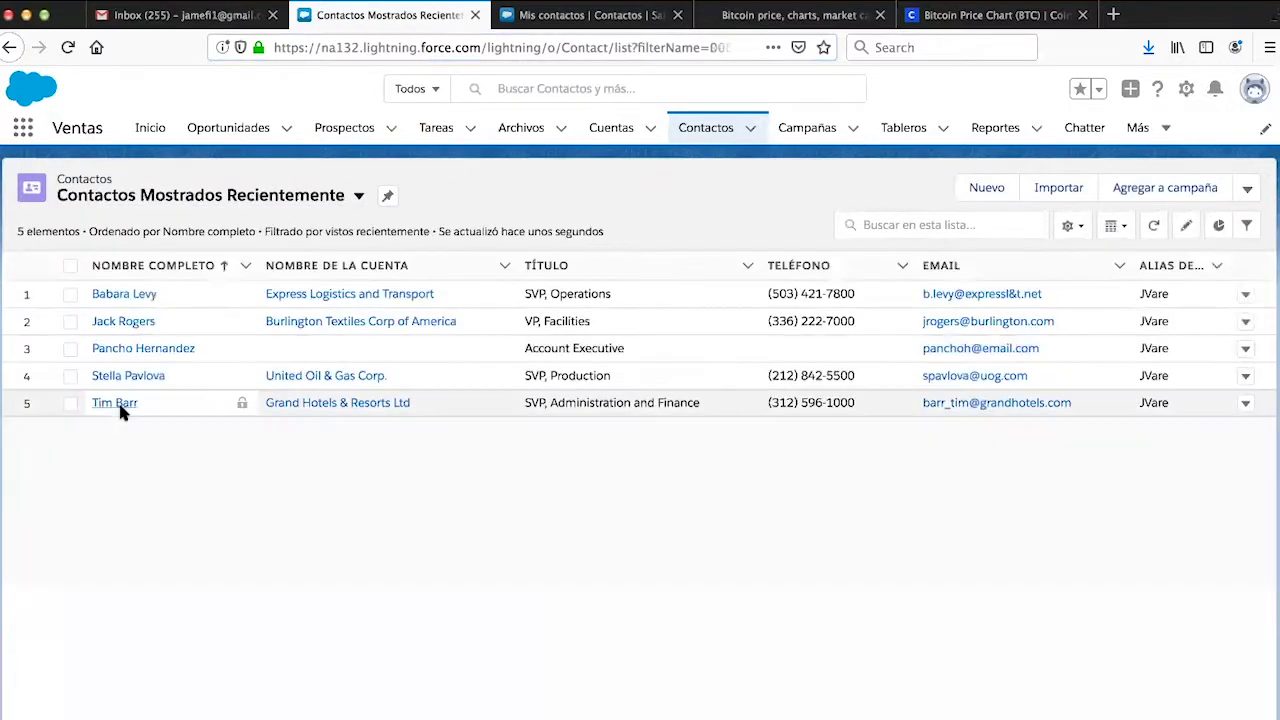
{"action": "left_click", "coordinate": [131, 294]}
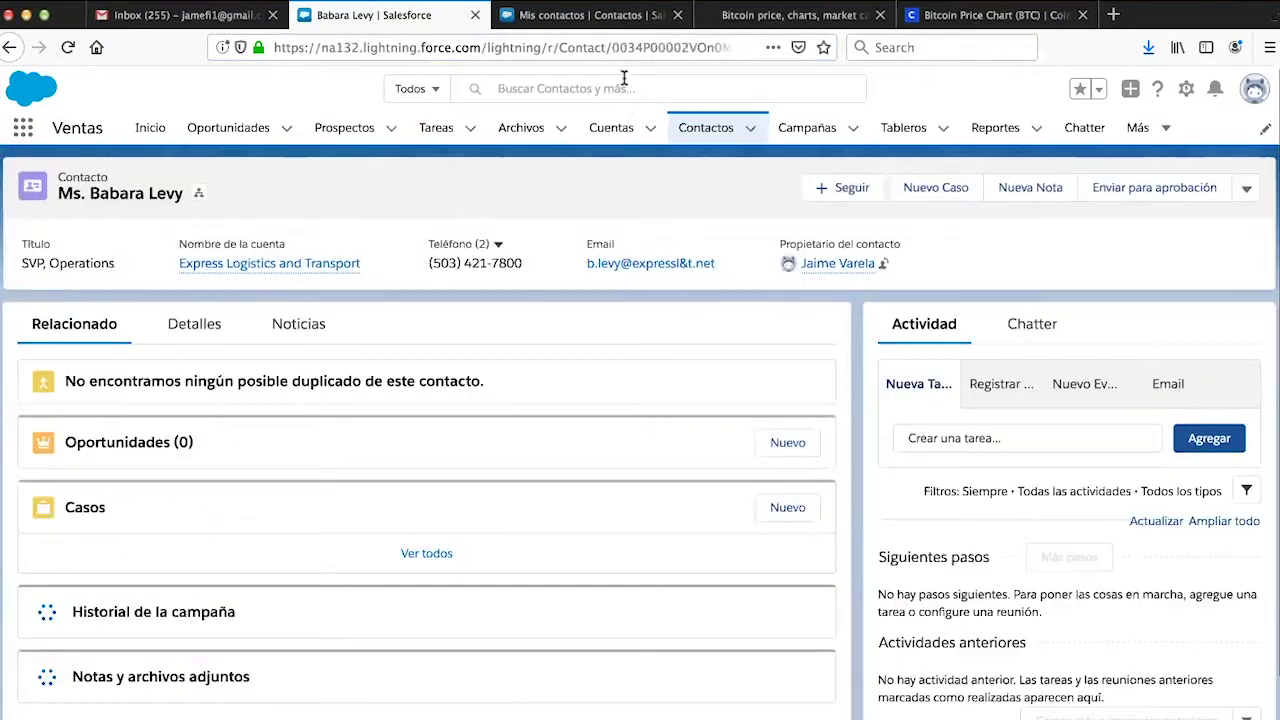
{"action": "left_click_drag", "start_coordinate": [613, 47], "coordinate": [698, 44]}
{"action": "key", "text": "super+c"}
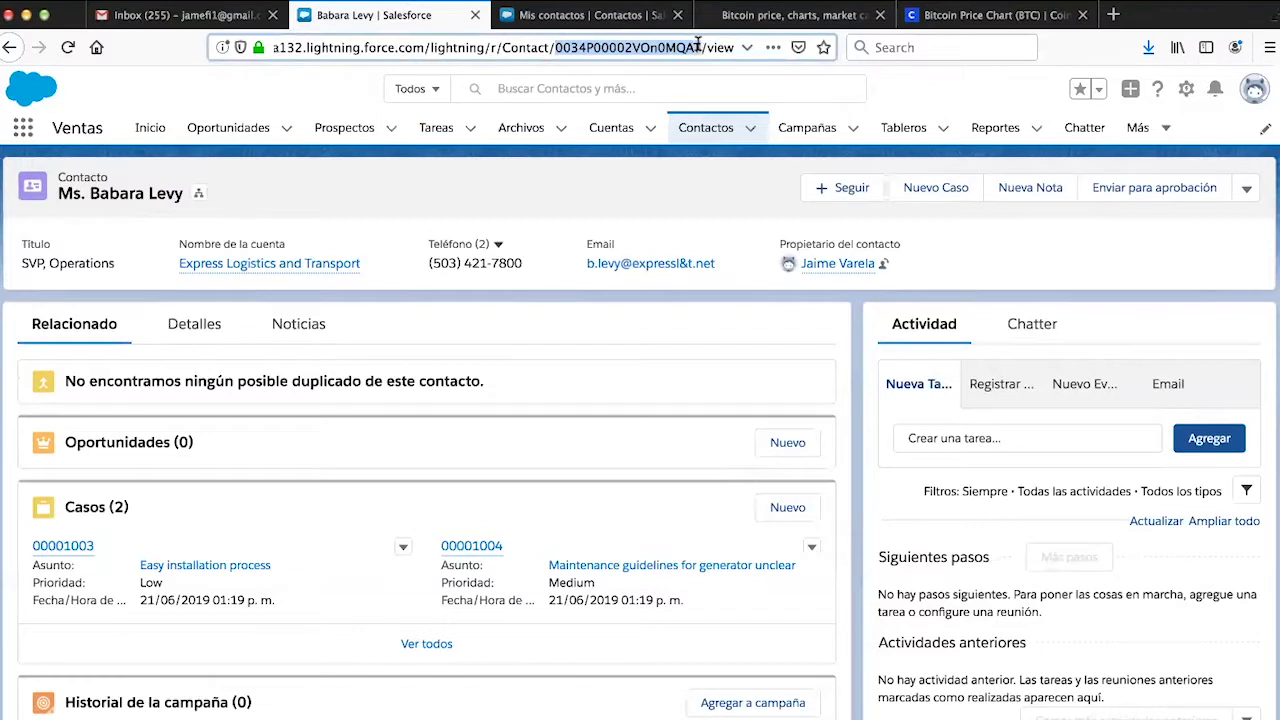
- Run GET /contacto/{id} in the API tester with the pasted contact ID, getting a 200 response
{"action": "key", "text": "super+Tab"}
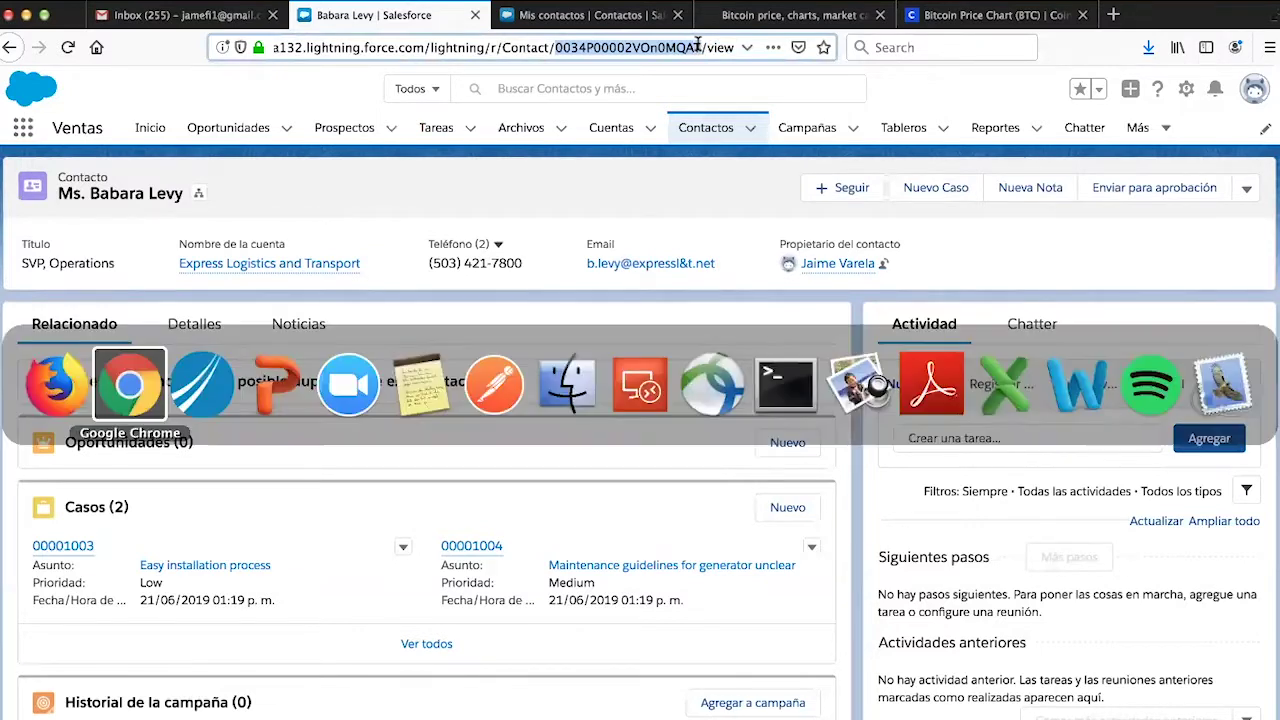
{"action": "left_click", "coordinate": [400, 667]}
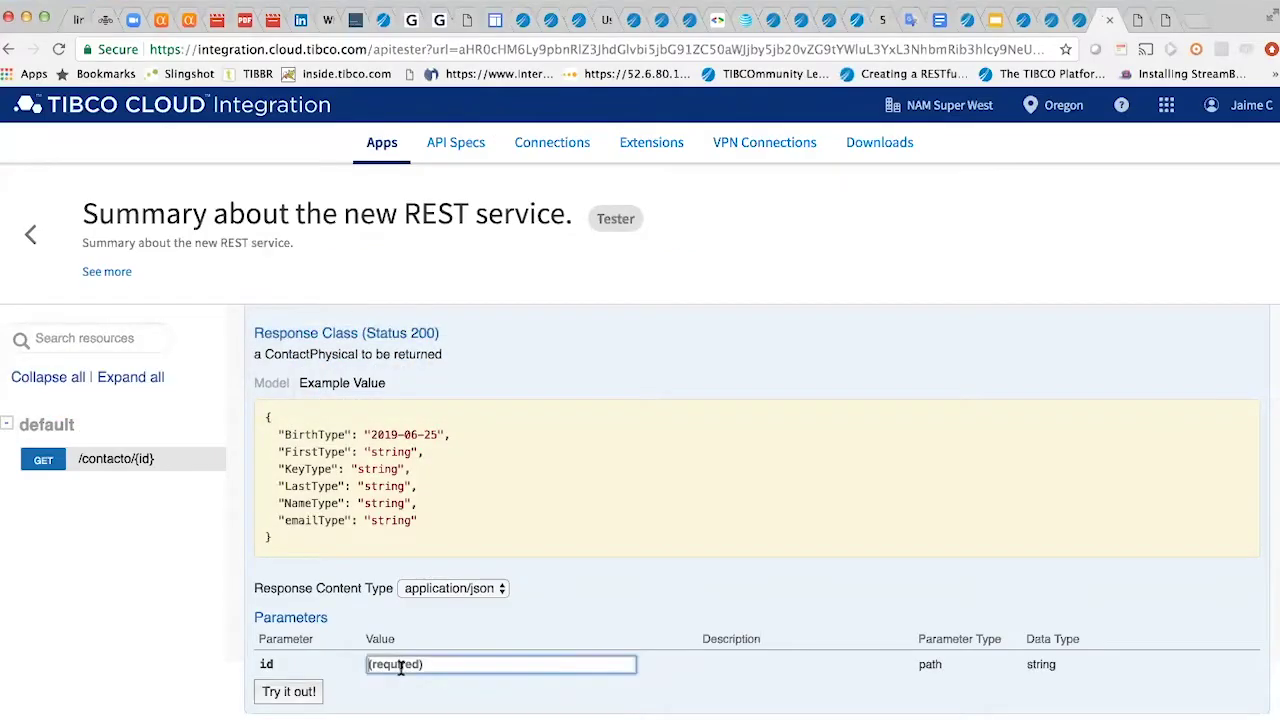
{"action": "key", "text": "super+v"}
{"action": "left_click", "coordinate": [193, 628]}
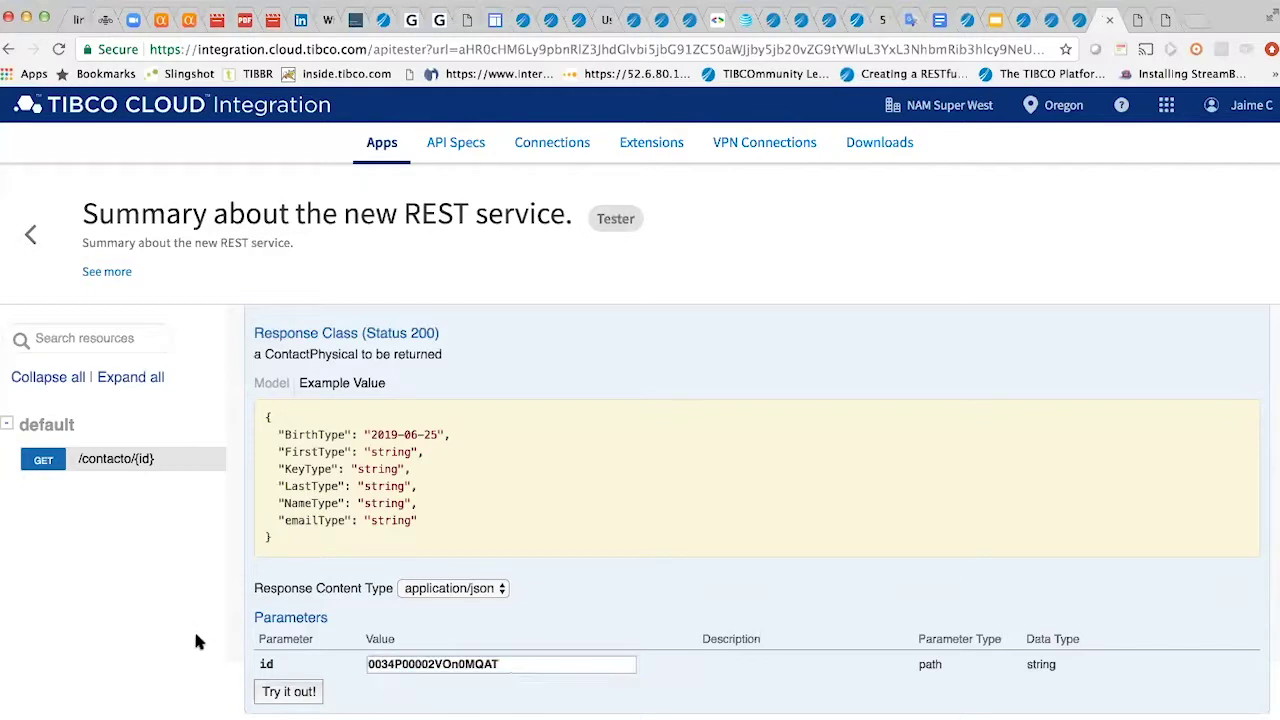
{"action": "scroll", "coordinate": [193, 628], "scroll_direction": "down", "scroll_amount": 1}
{"action": "scroll", "coordinate": [193, 628], "scroll_direction": "up", "scroll_amount": 1}
{"action": "left_click", "coordinate": [288, 641]}
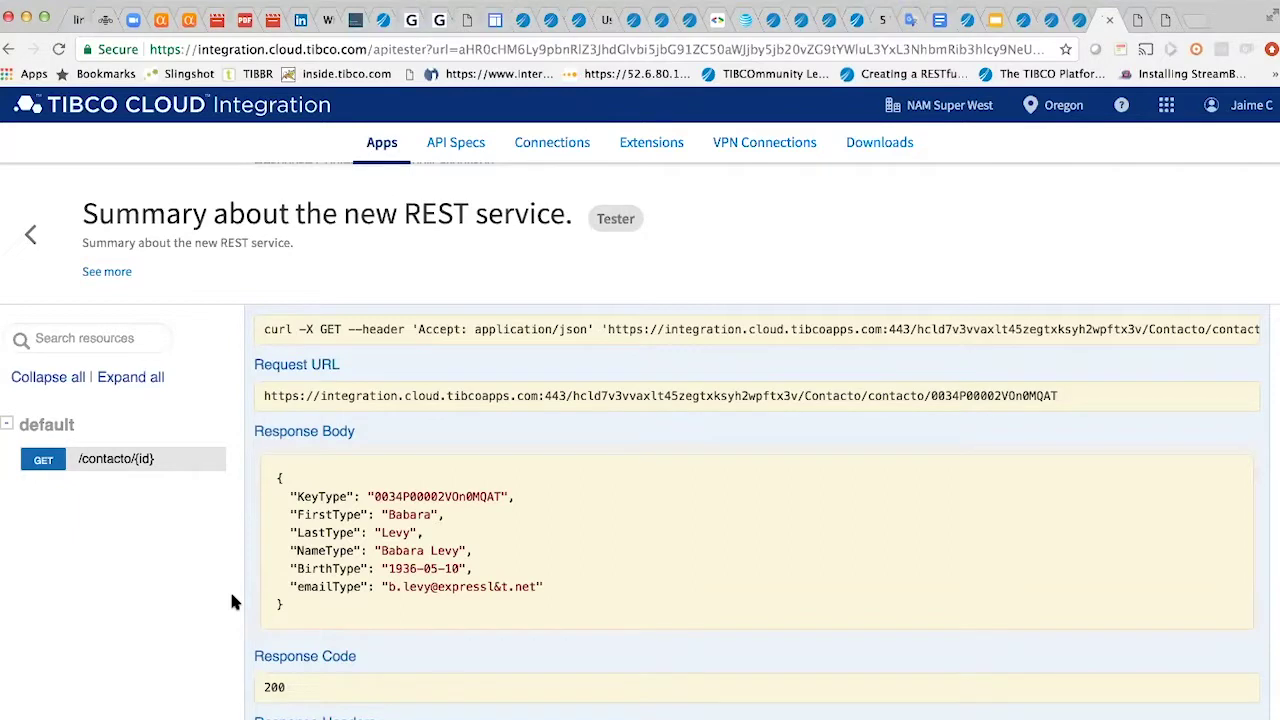
{"action": "key", "text": "super+Tab"}
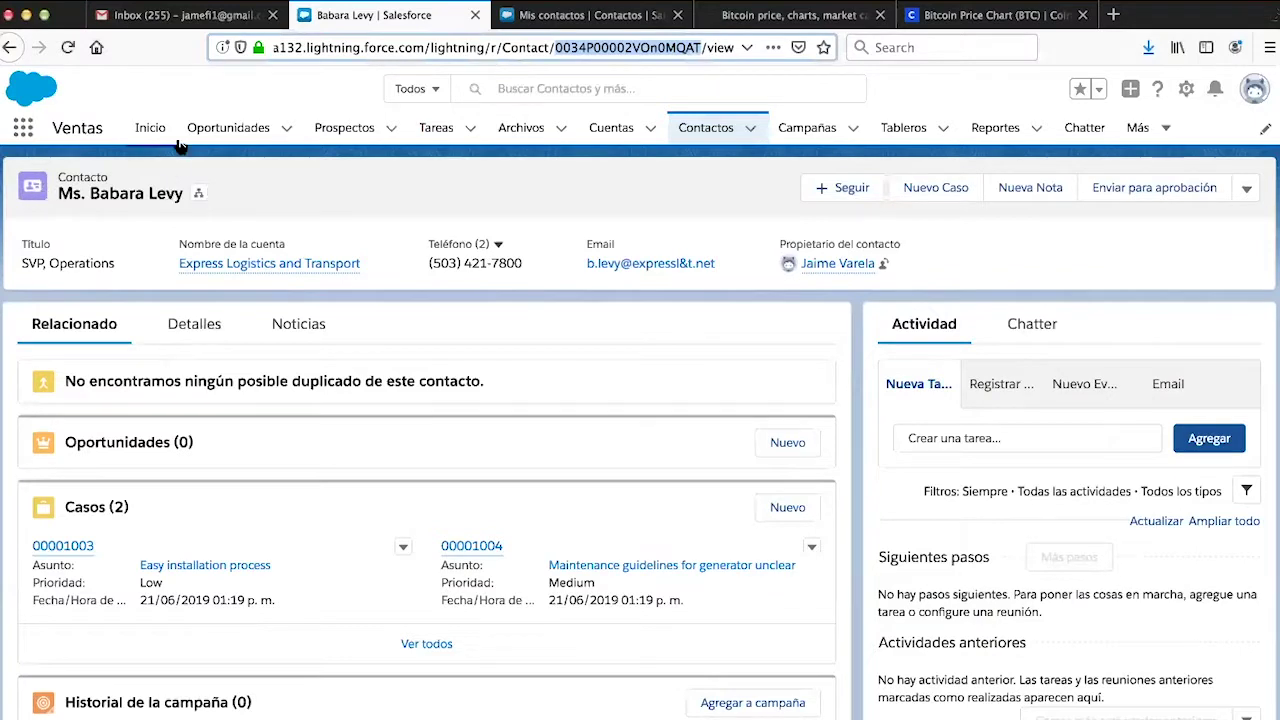
- Open the Account Executive contact from the recently viewed list and select its record ID in the address bar
{"action": "left_click", "coordinate": [198, 193]}
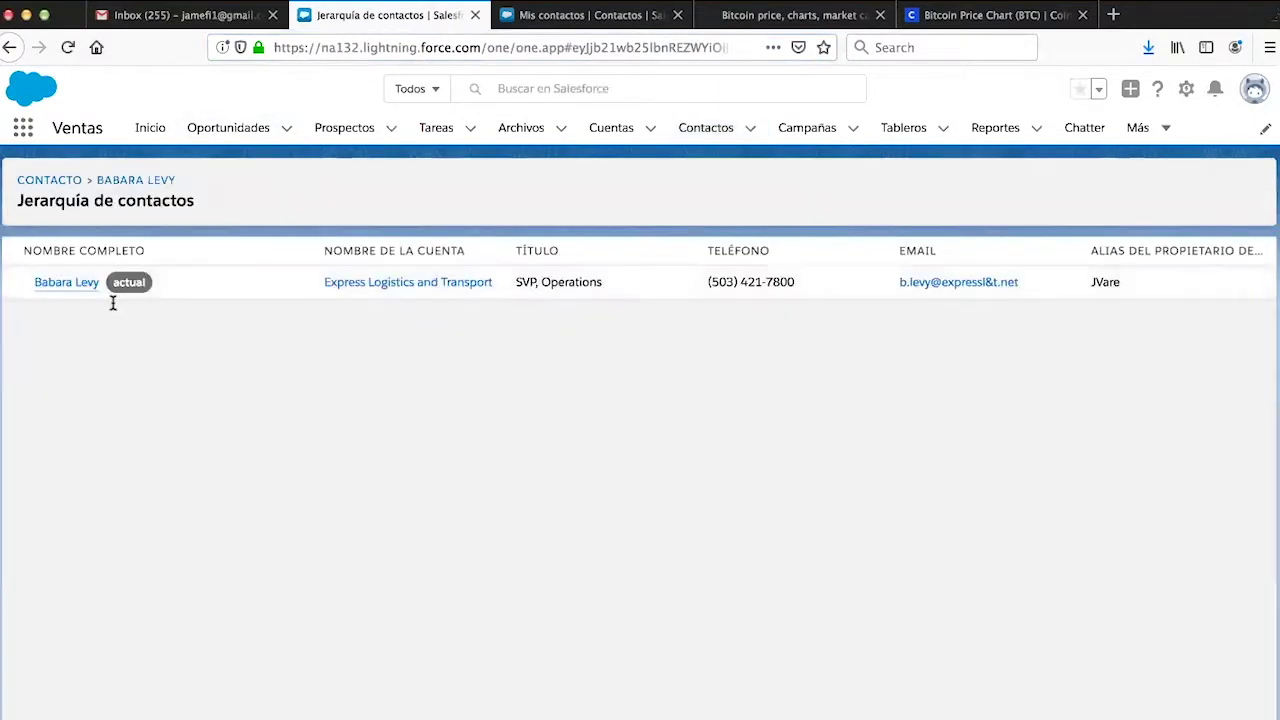
{"action": "left_click", "coordinate": [72, 182]}
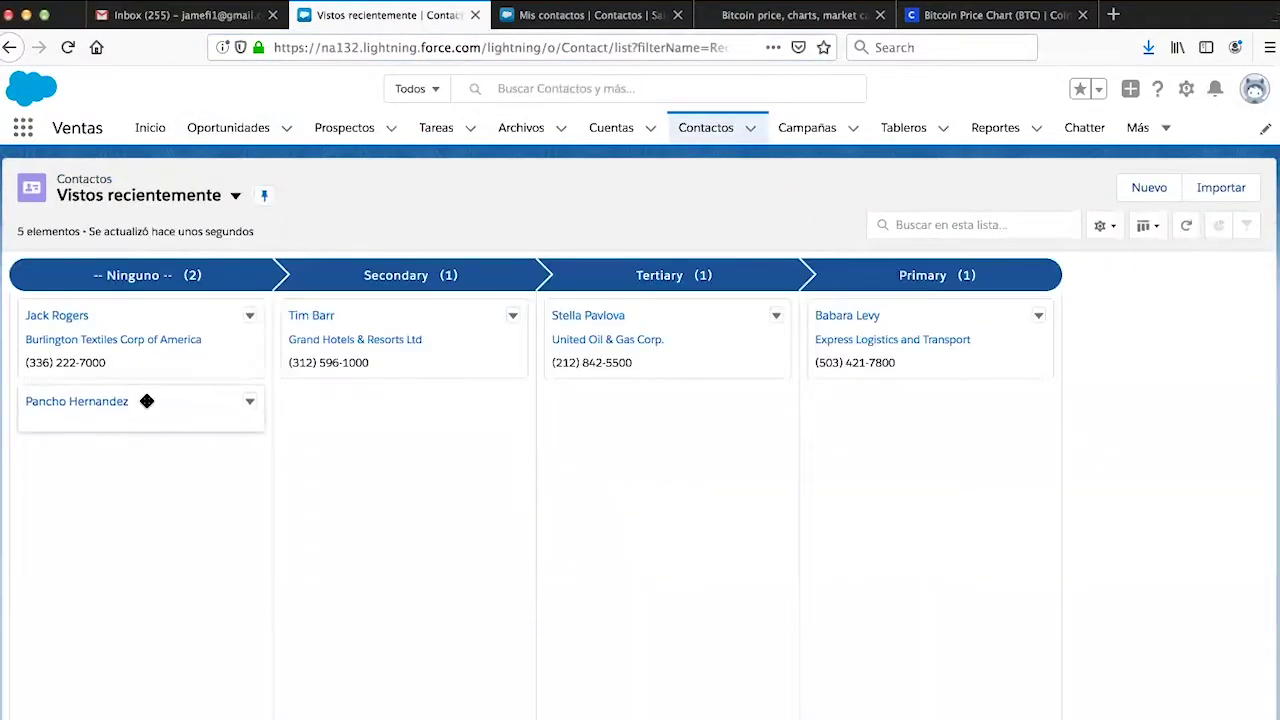
{"action": "left_click", "coordinate": [235, 196]}
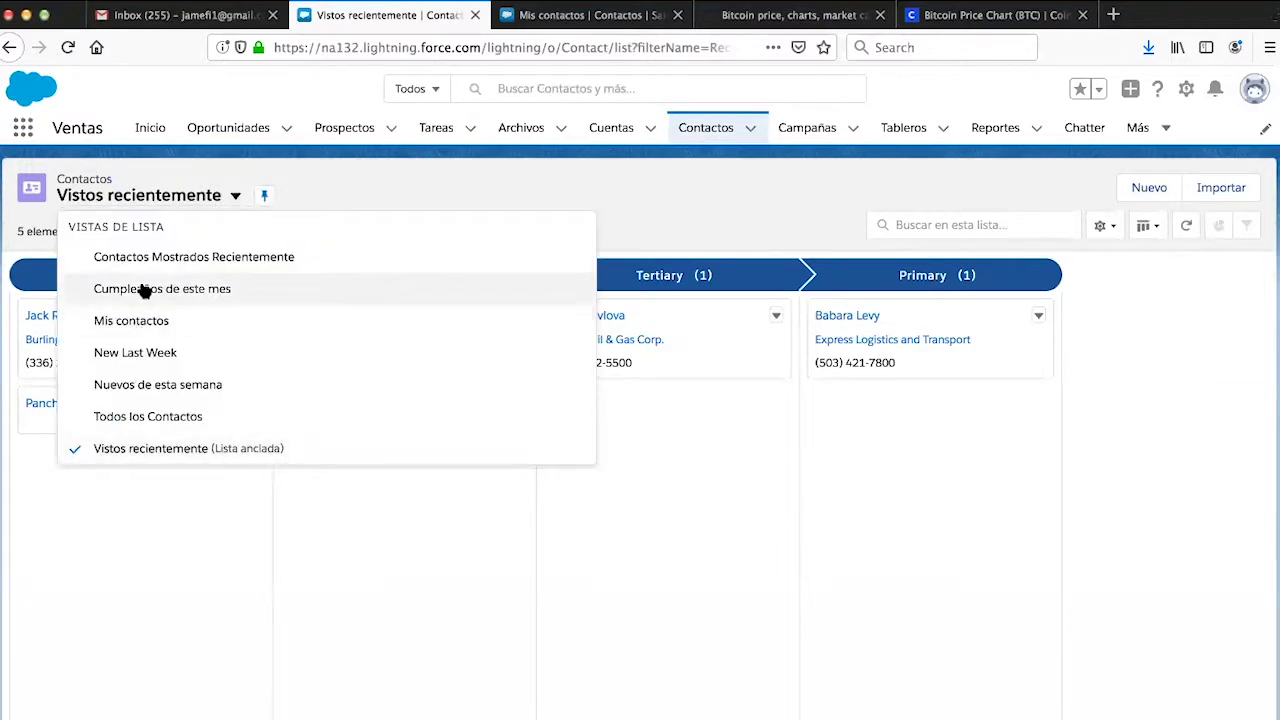
{"action": "left_click", "coordinate": [160, 256]}
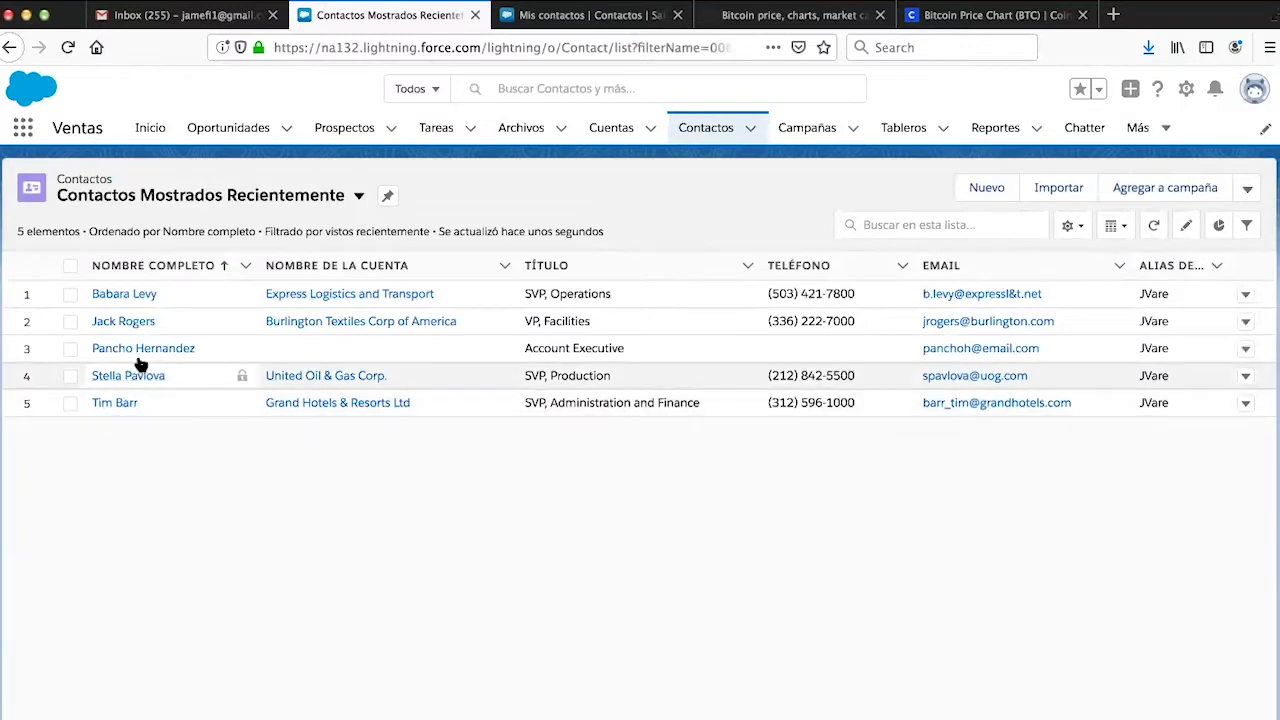
{"action": "left_click", "coordinate": [117, 349]}
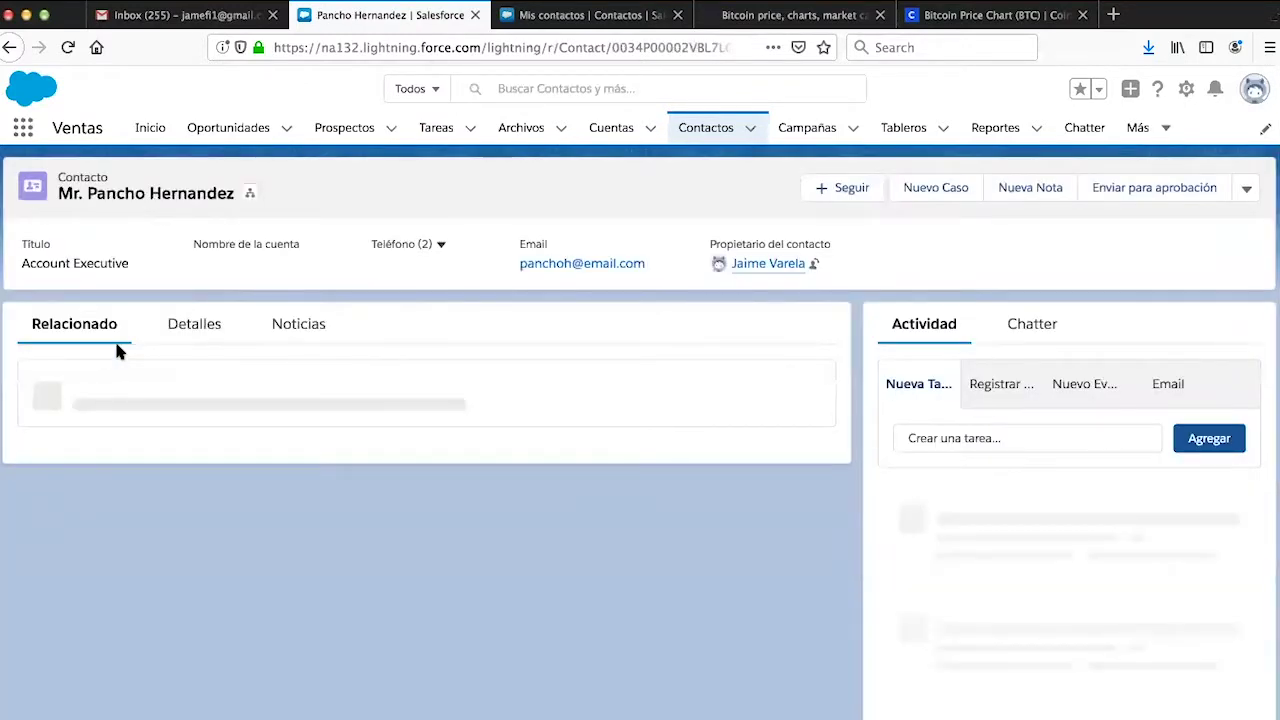
{"action": "left_click_drag", "start_coordinate": [613, 47], "coordinate": [721, 44]}
{"action": "key", "text": "ctrl+c"}
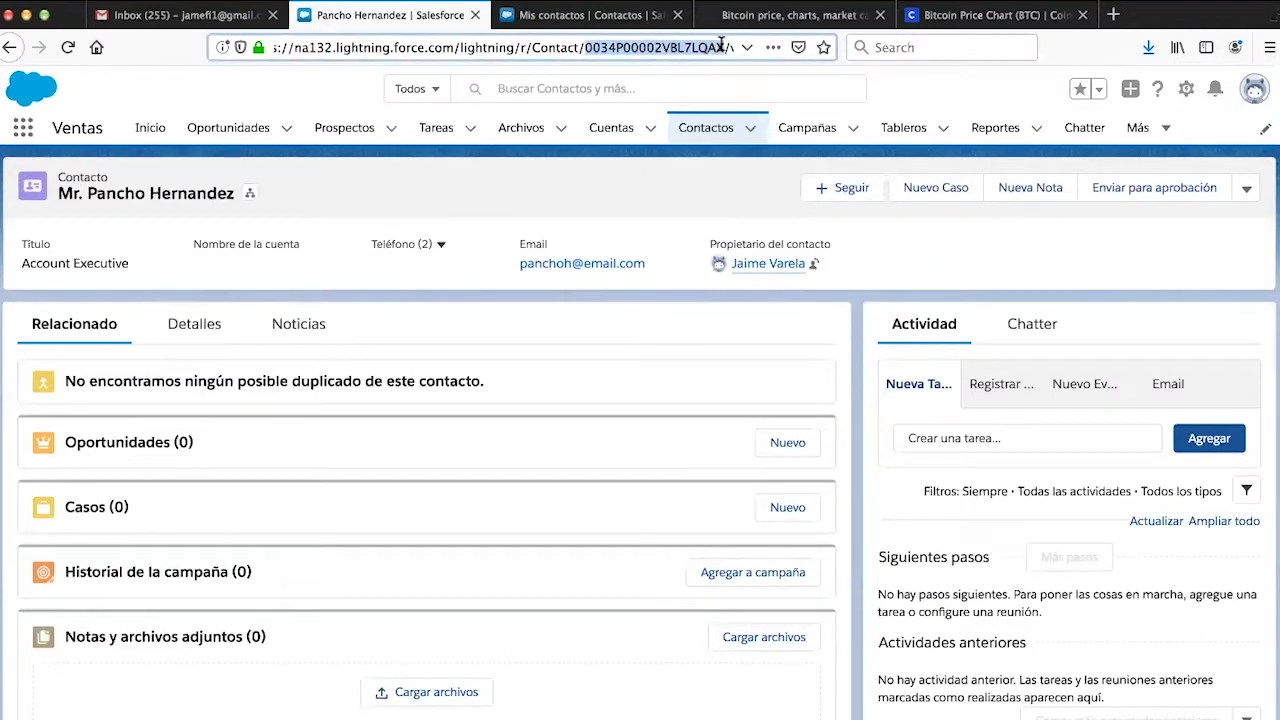
- Replace the id parameter with the copied contact ID and run the contacto request
{"action": "key", "text": "super+Tab"}
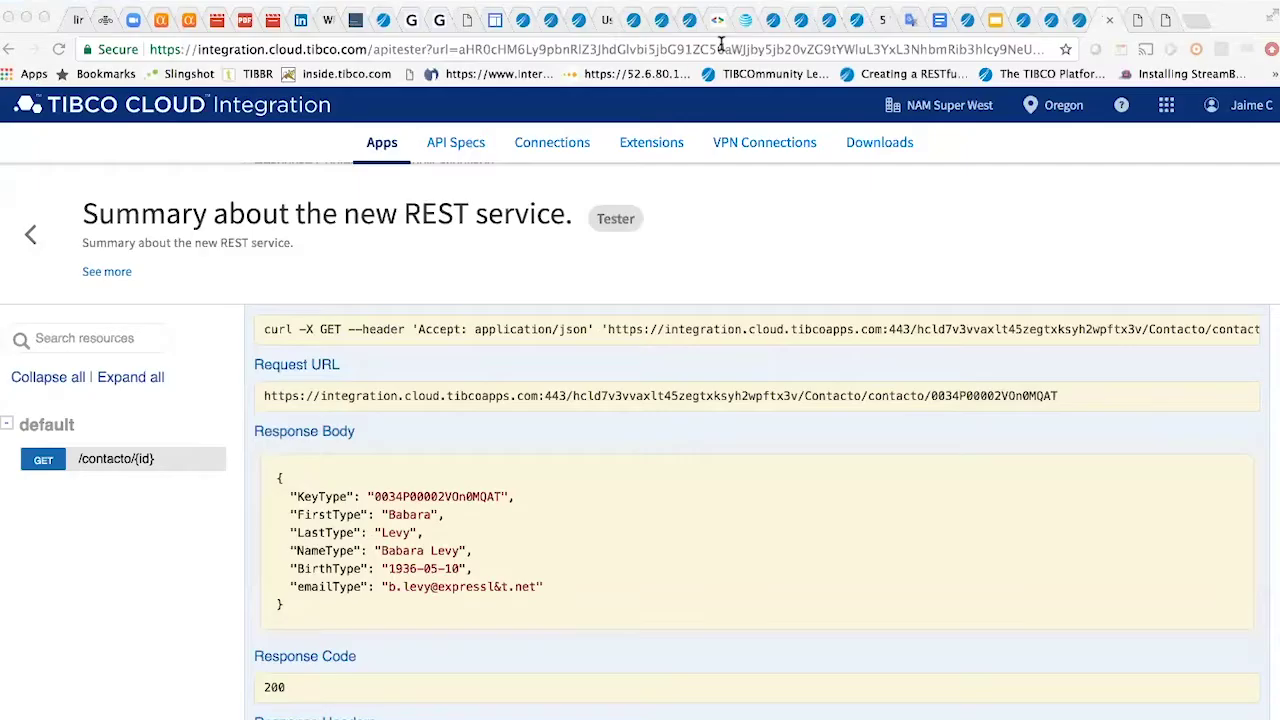
{"action": "scroll", "coordinate": [558, 560], "scroll_direction": "down", "scroll_amount": 3}
{"action": "scroll", "coordinate": [292, 557], "scroll_direction": "up", "scroll_amount": 5}
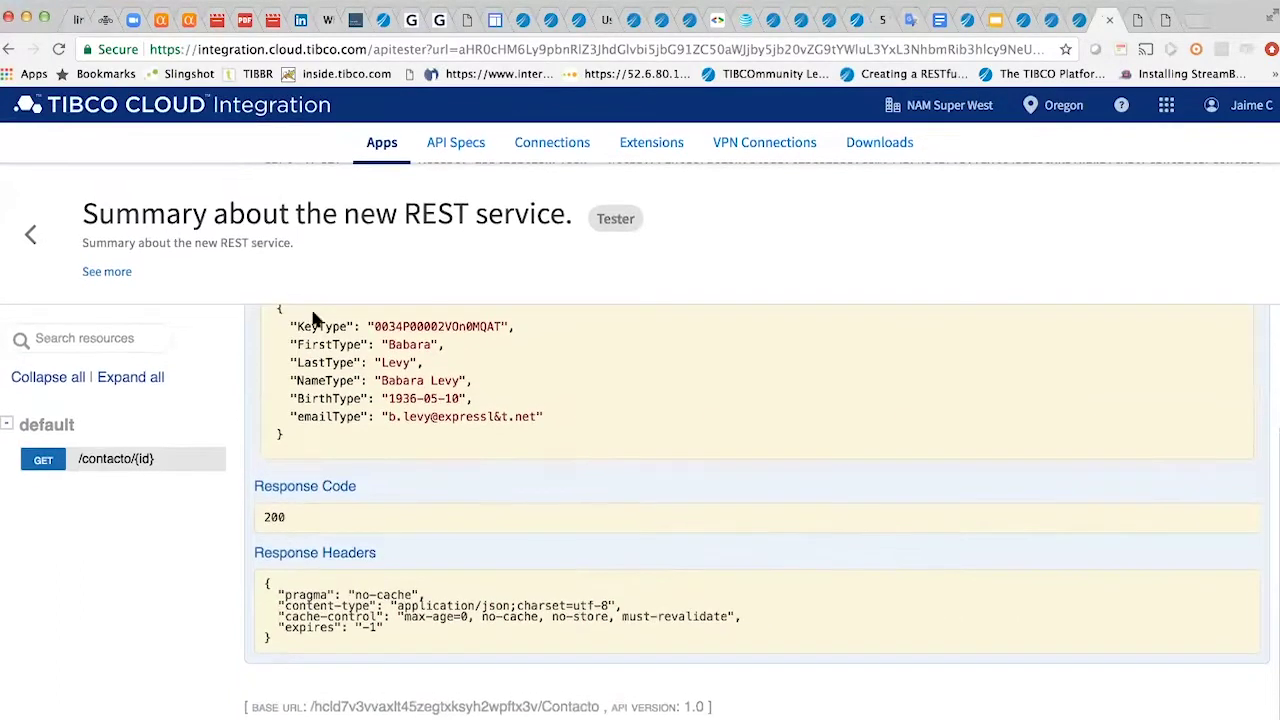
{"action": "left_click_drag", "start_coordinate": [520, 495], "coordinate": [268, 487]}
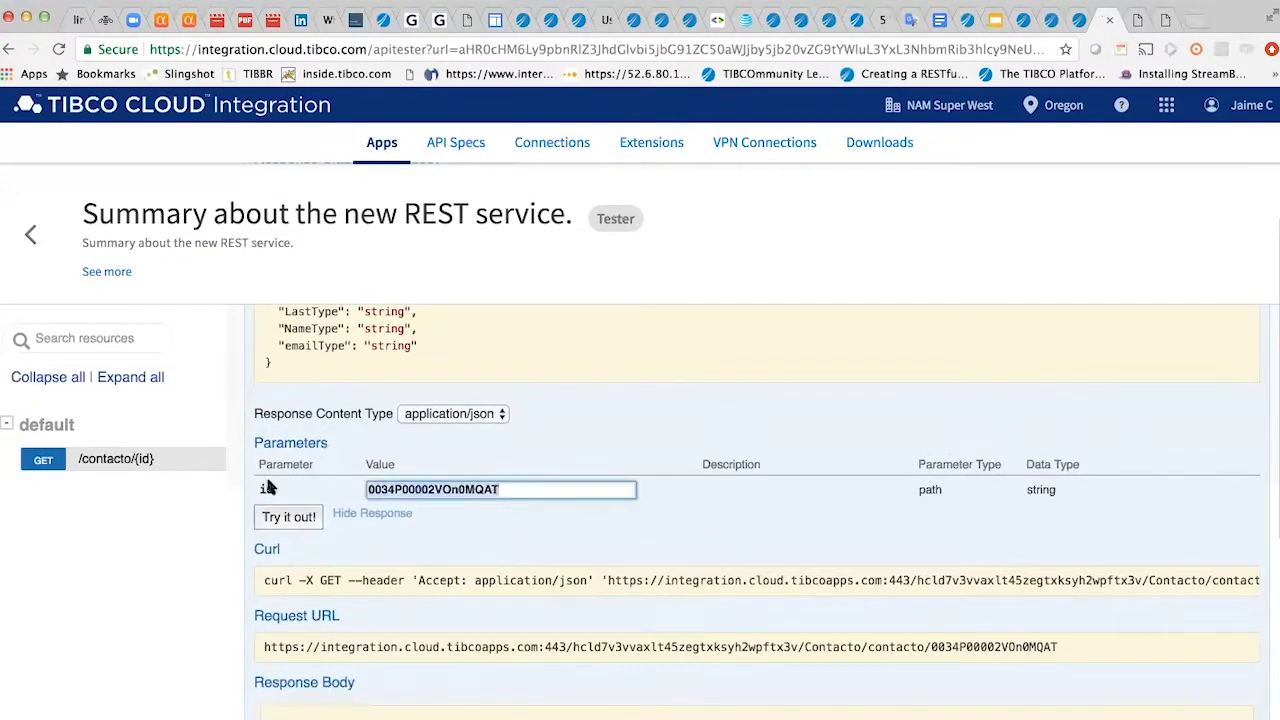
{"action": "key", "text": "ctrl+v"}
{"action": "left_click", "coordinate": [289, 521]}
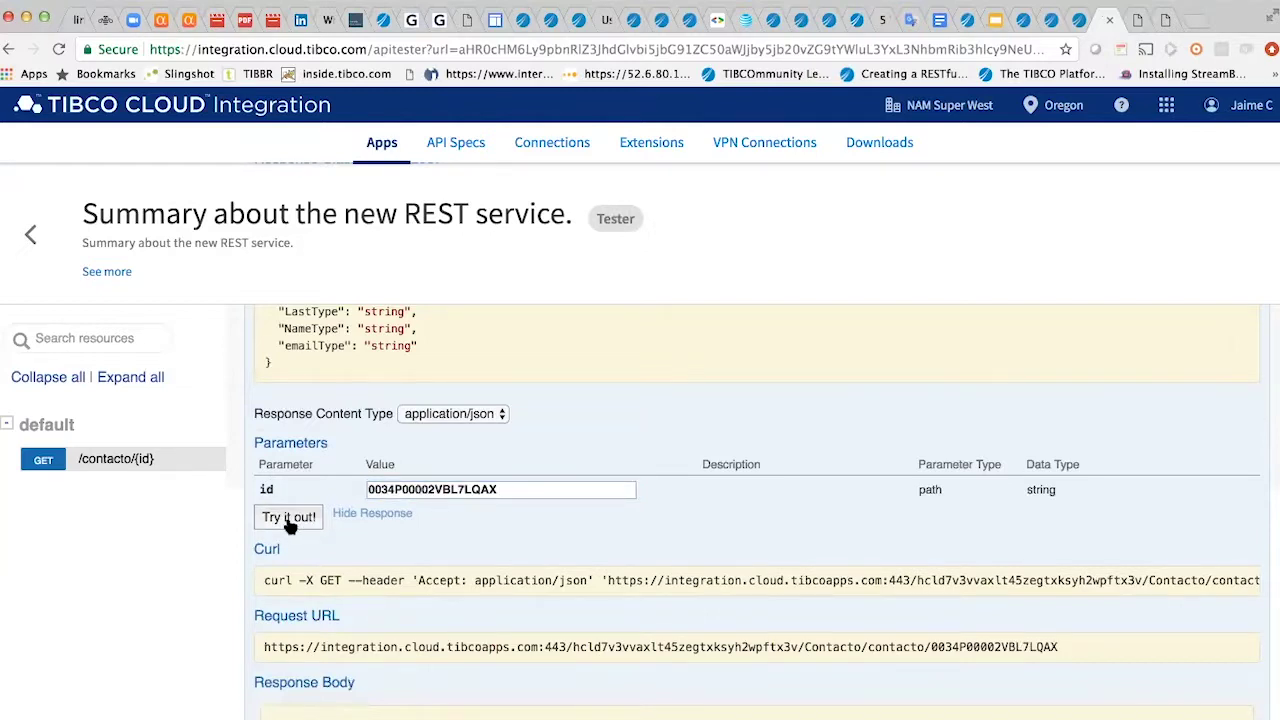
- Review the returned contact details and copy the full Request URL
{"action": "scroll", "coordinate": [211, 624], "scroll_direction": "down", "scroll_amount": 3}
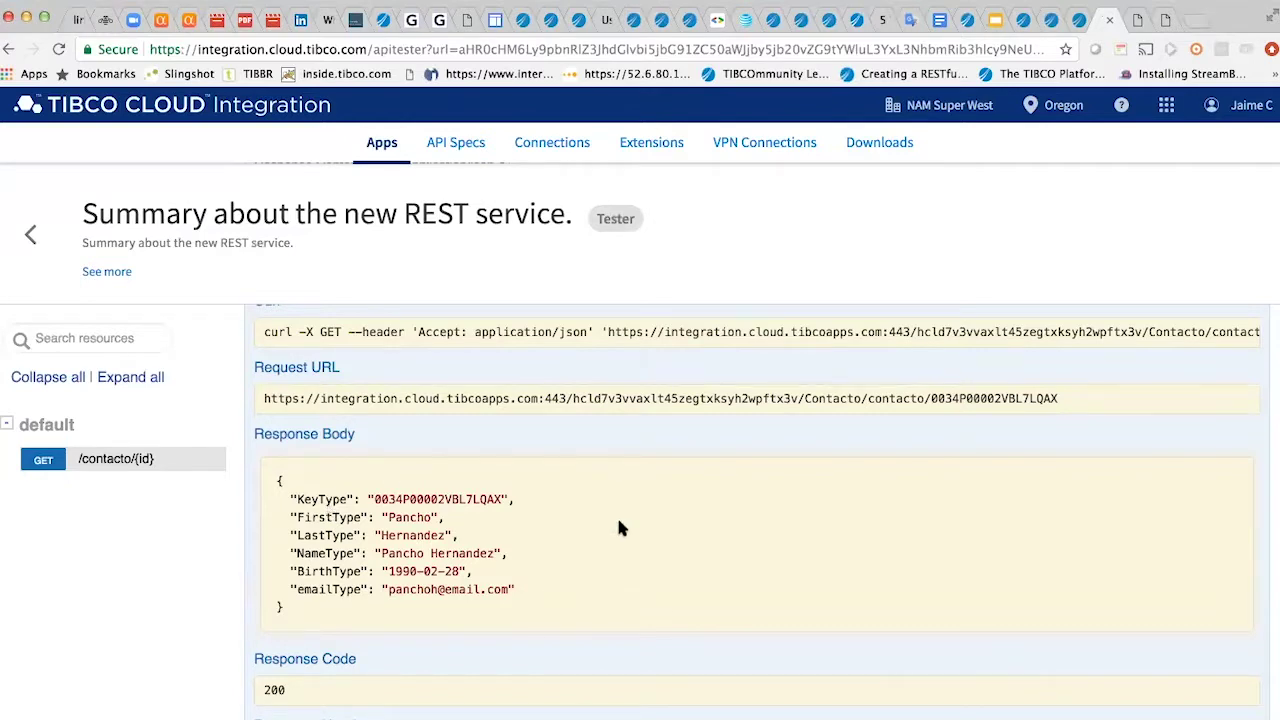
{"action": "scroll", "coordinate": [618, 528], "scroll_direction": "down", "scroll_amount": 2}
{"action": "scroll", "coordinate": [618, 528], "scroll_direction": "up", "scroll_amount": 2}
{"action": "scroll", "coordinate": [618, 528], "scroll_direction": "up", "scroll_amount": 5}
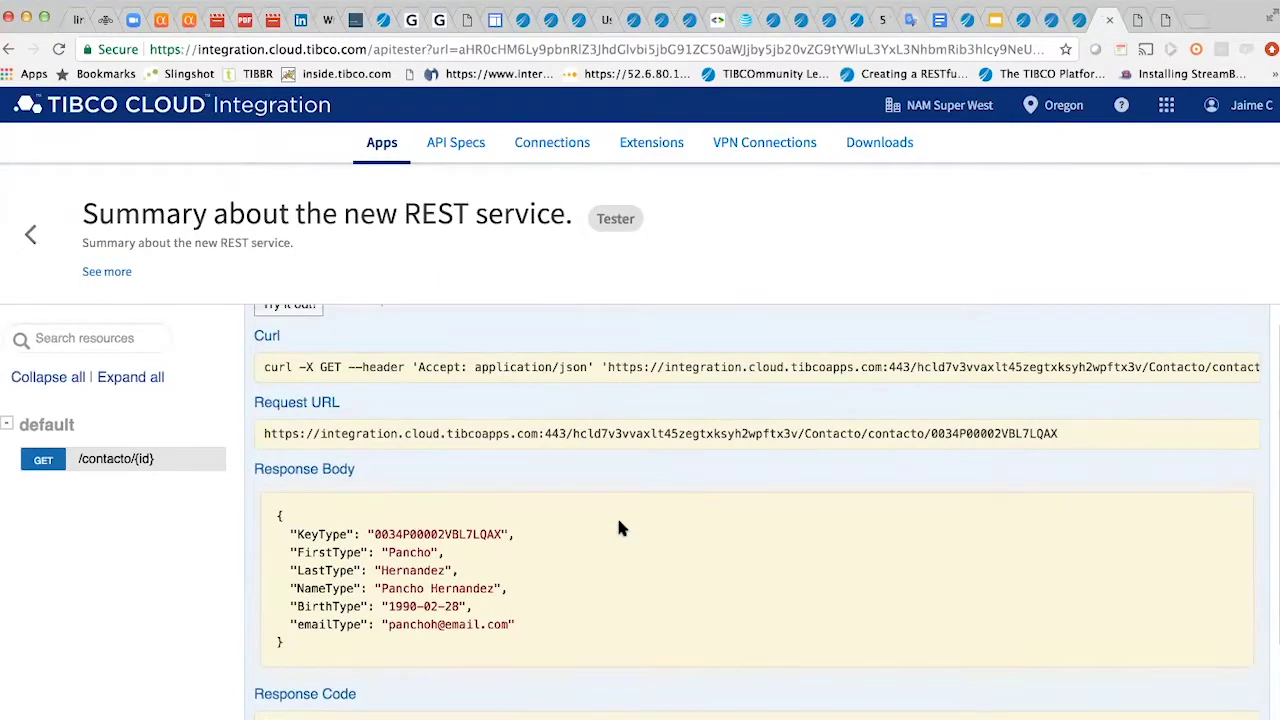
{"action": "scroll", "coordinate": [618, 522], "scroll_direction": "down", "scroll_amount": 2}
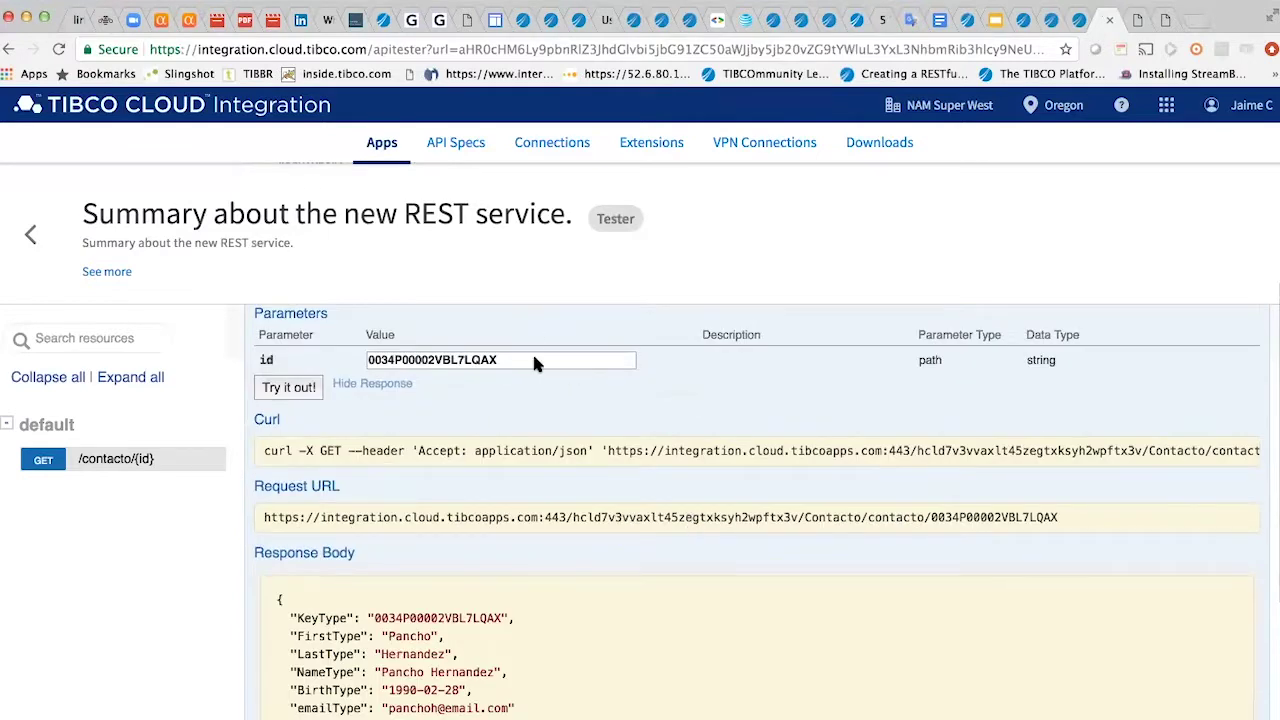
{"action": "scroll", "coordinate": [588, 583], "scroll_direction": "up", "scroll_amount": 1}
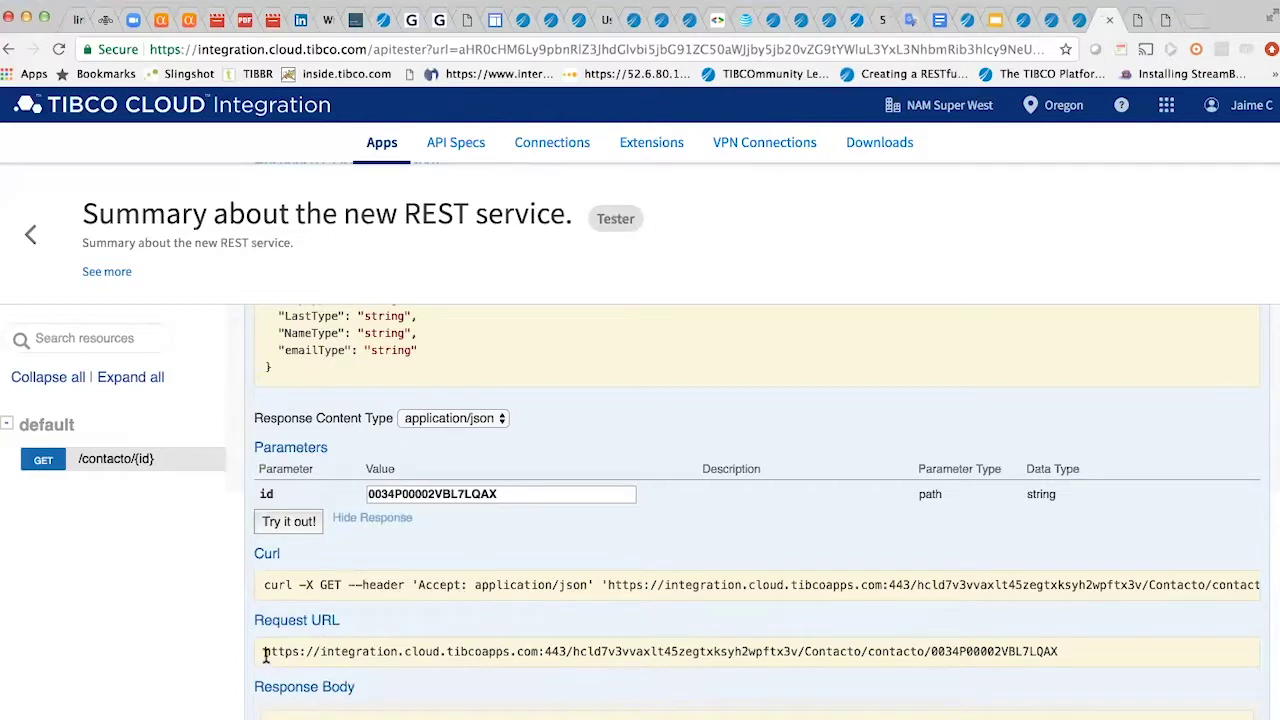
{"action": "left_click_drag", "start_coordinate": [266, 651], "coordinate": [1058, 652]}
{"action": "key", "text": "super+c"}
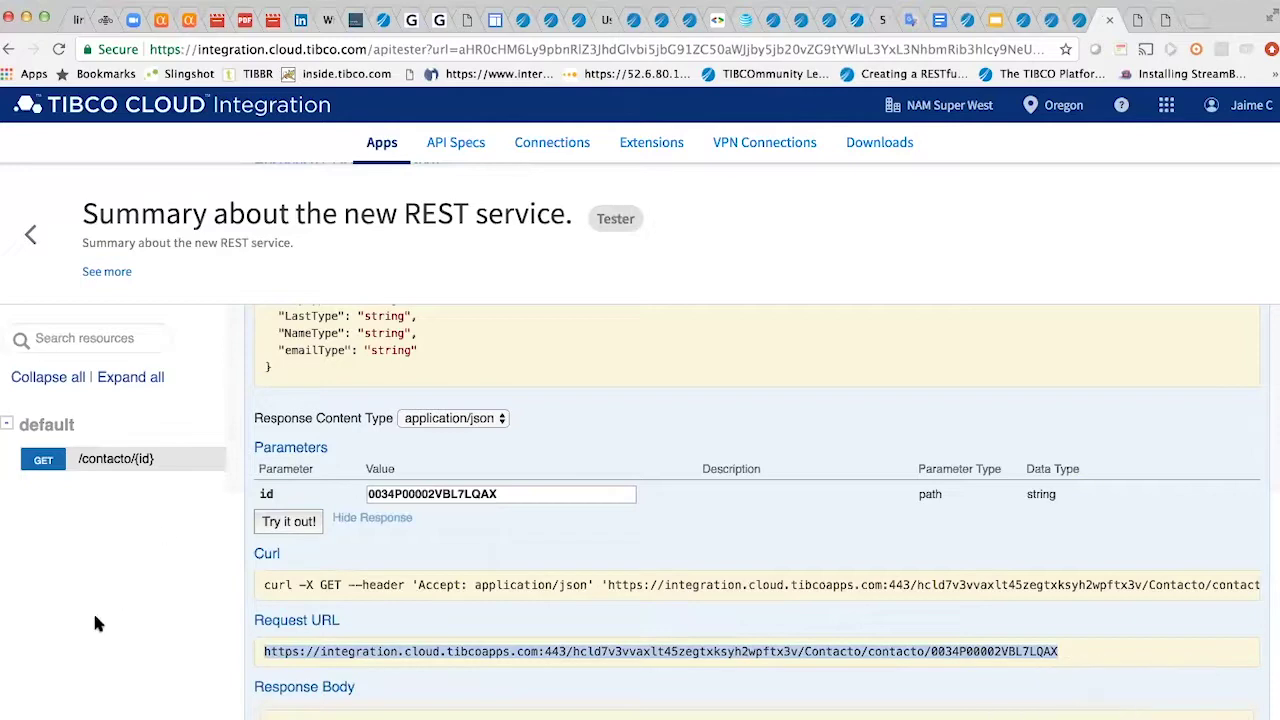
{"action": "left_click", "coordinate": [113, 705]}
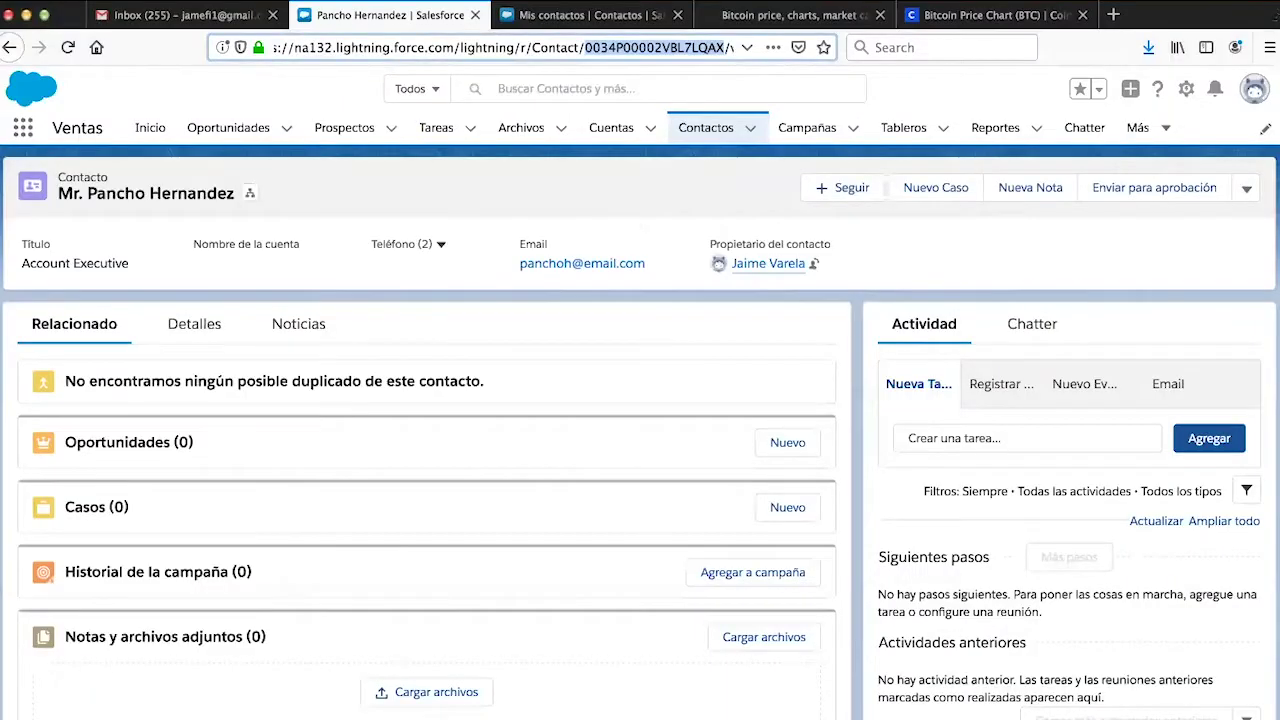
- Load the copied contacto request URL in a new Firefox tab, returning the contact as XML
{"action": "left_click", "coordinate": [112, 0]}
{"action": "left_click", "coordinate": [139, 11]}
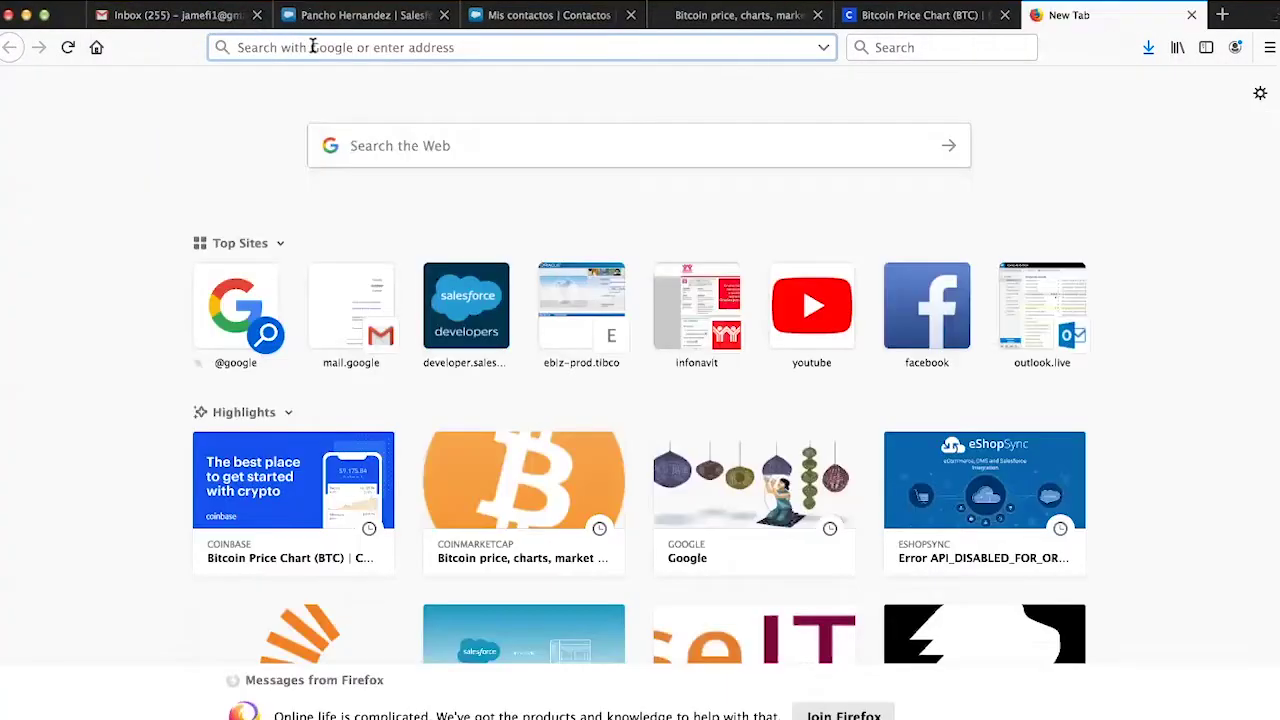
{"action": "key", "text": "super+v"}
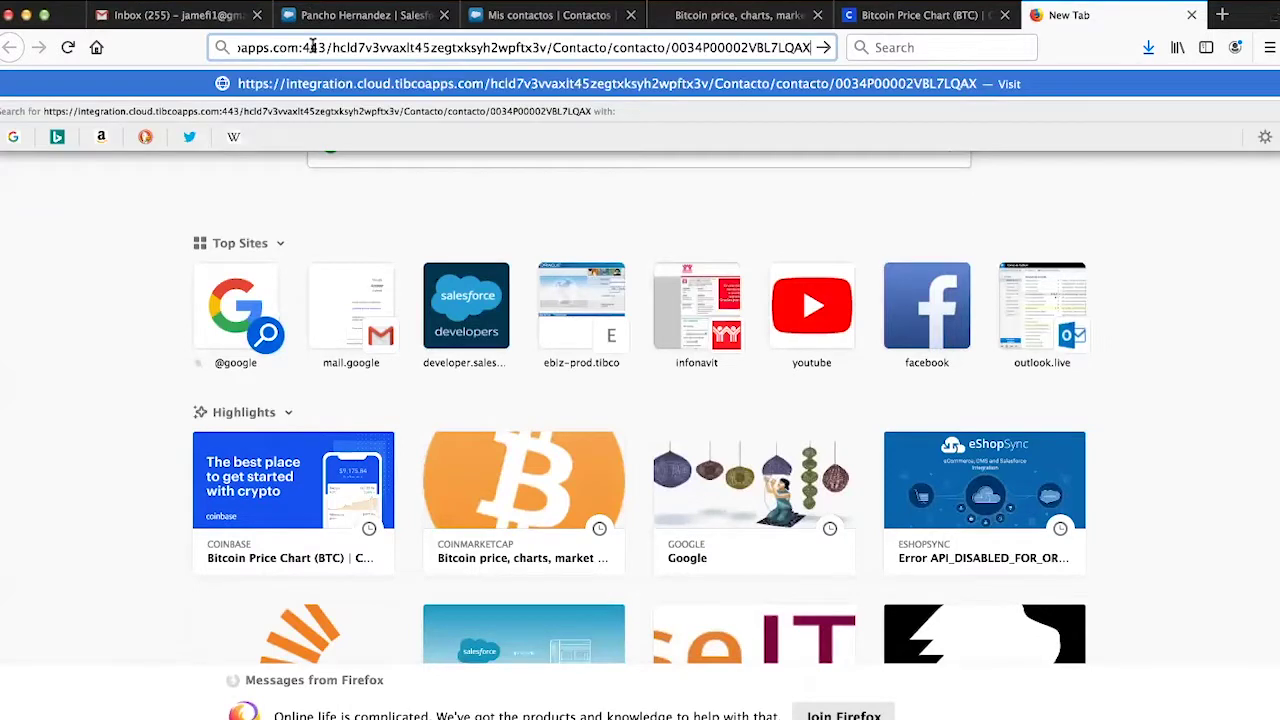
{"action": "key", "text": "Return"}
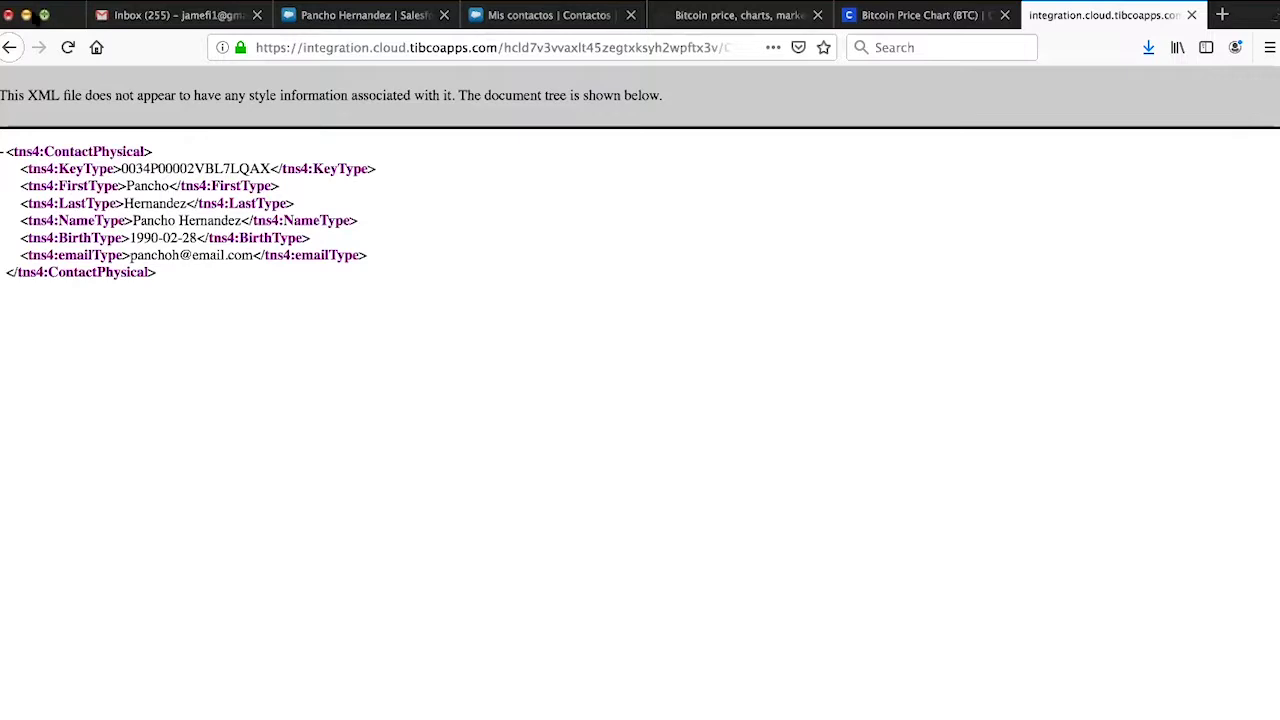
{"action": "left_click", "coordinate": [27, 15]}
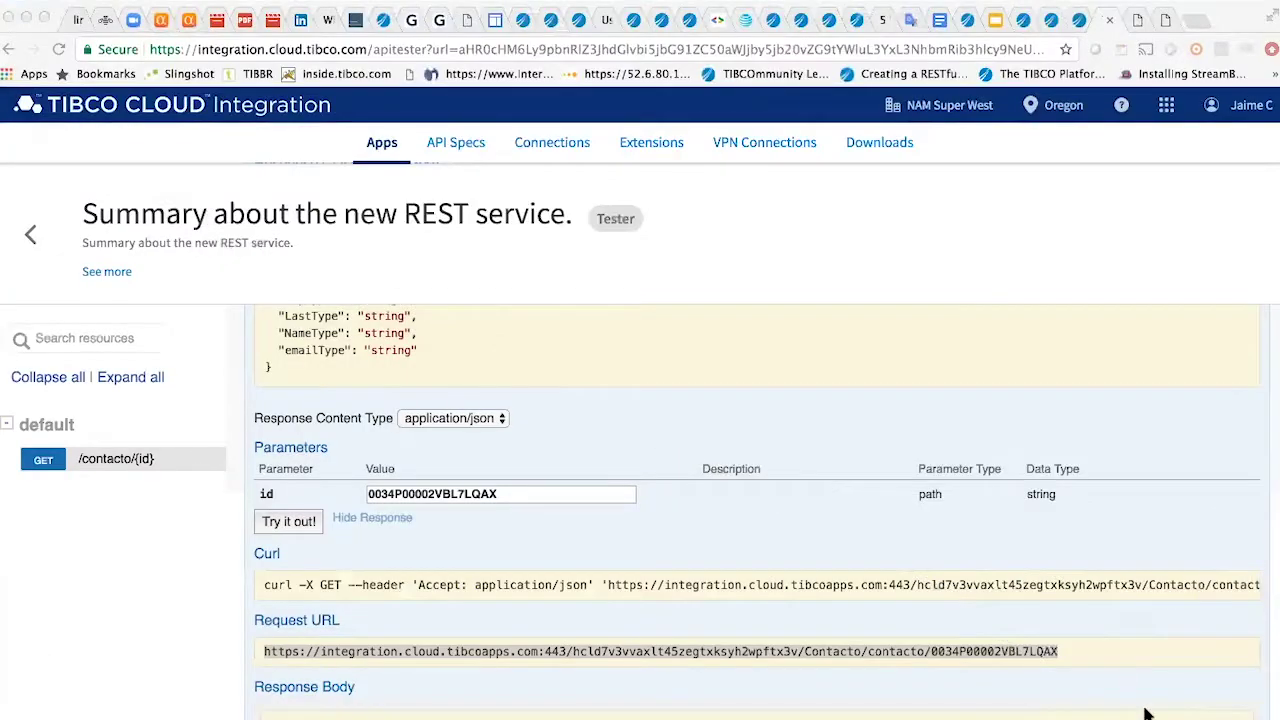
- Paste the copied contacto URL over the old contact ID in Postman's ObtenerContacto request URL
{"action": "left_click", "coordinate": [1178, 712]}
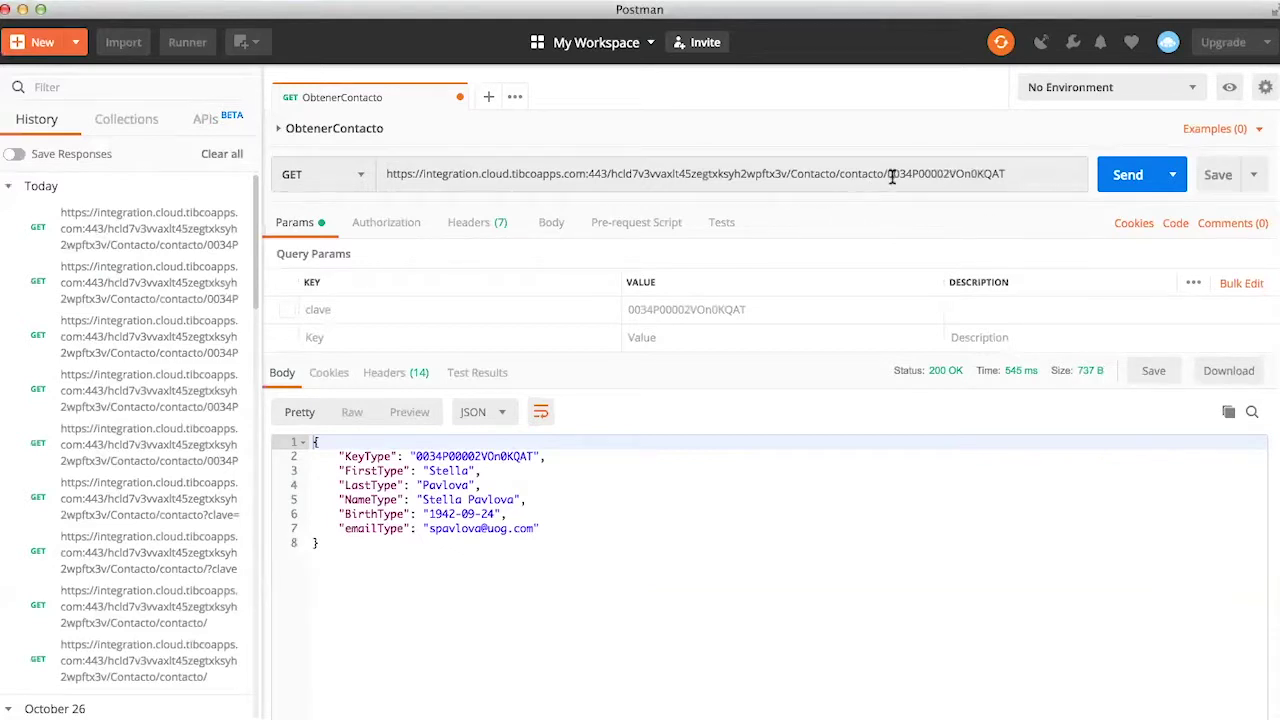
{"action": "left_click_drag", "start_coordinate": [887, 174], "coordinate": [1004, 174]}
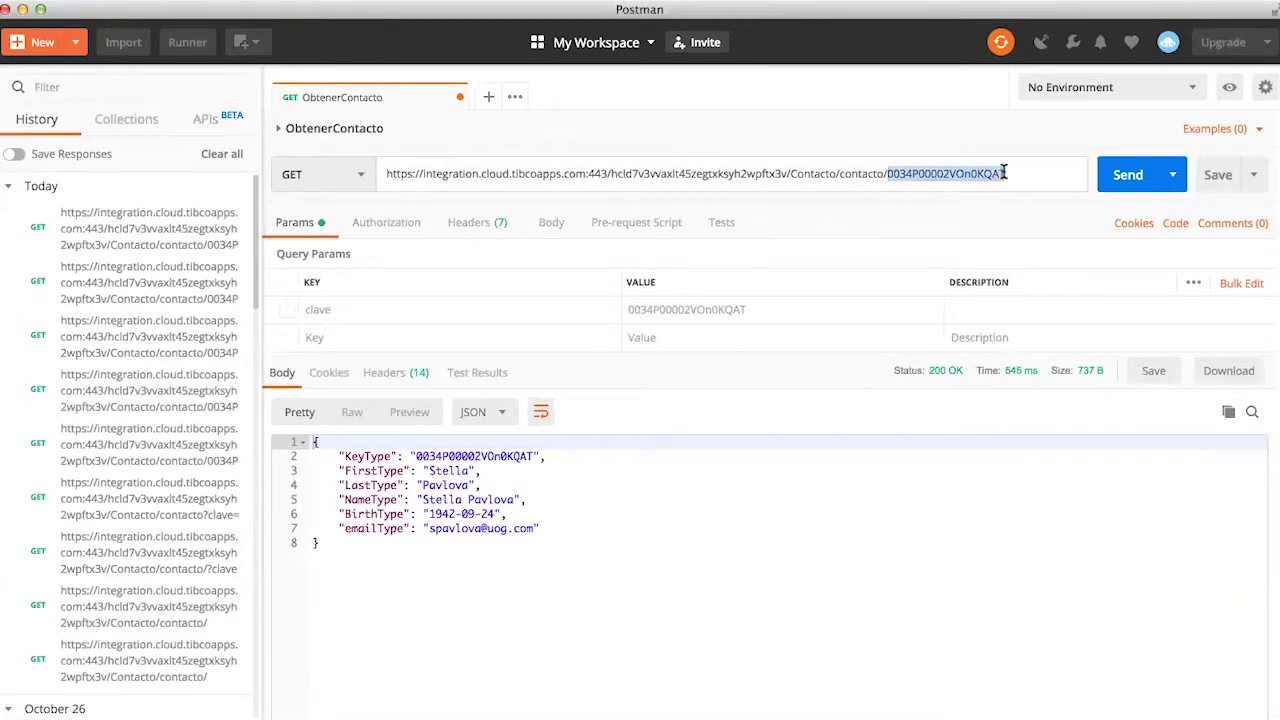
{"action": "key", "text": "super+v"}
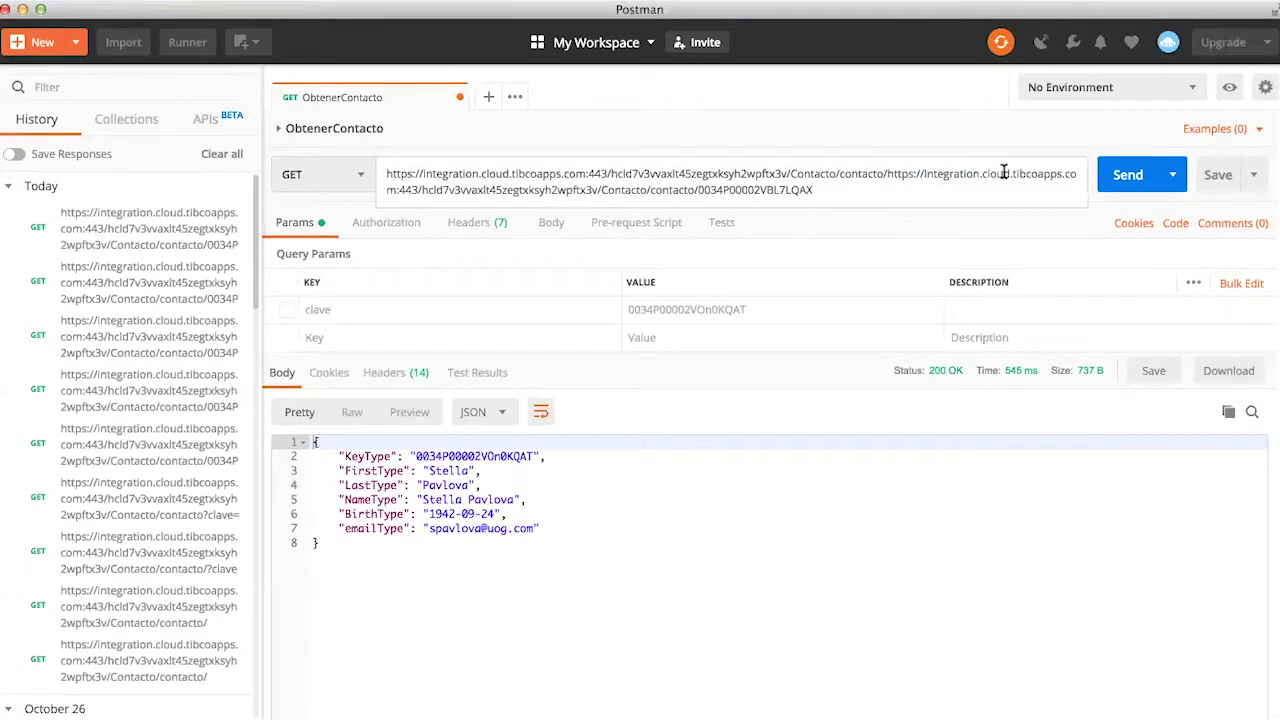
{"action": "key", "text": "super+a"}
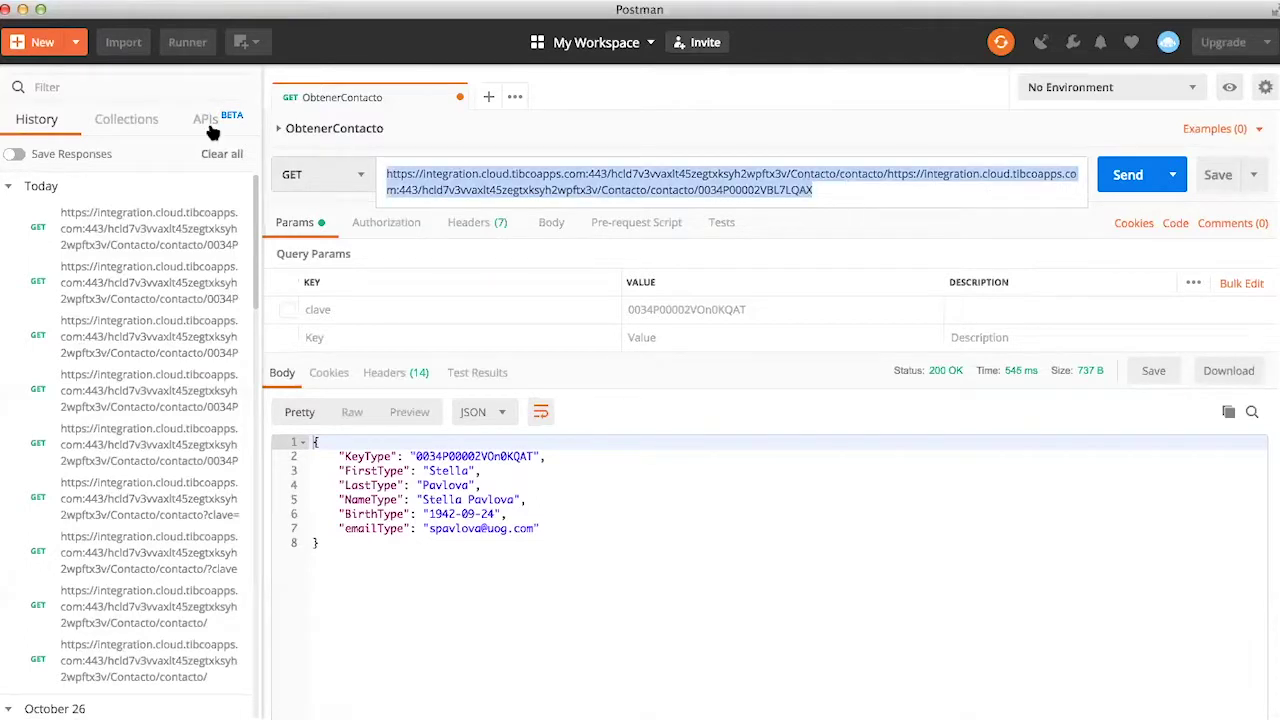
{"action": "key", "text": "super+Tab"}
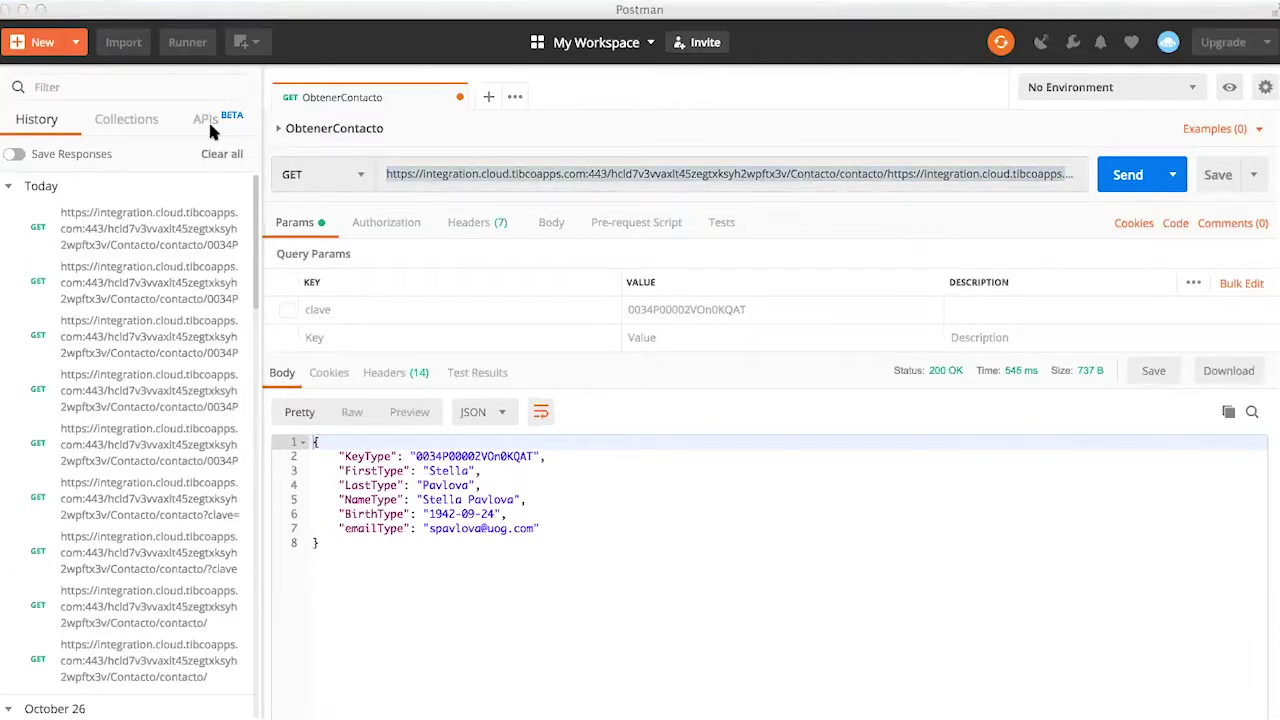
{"action": "key", "text": "super+Tab"}
{"action": "key", "text": "super+Tab"}
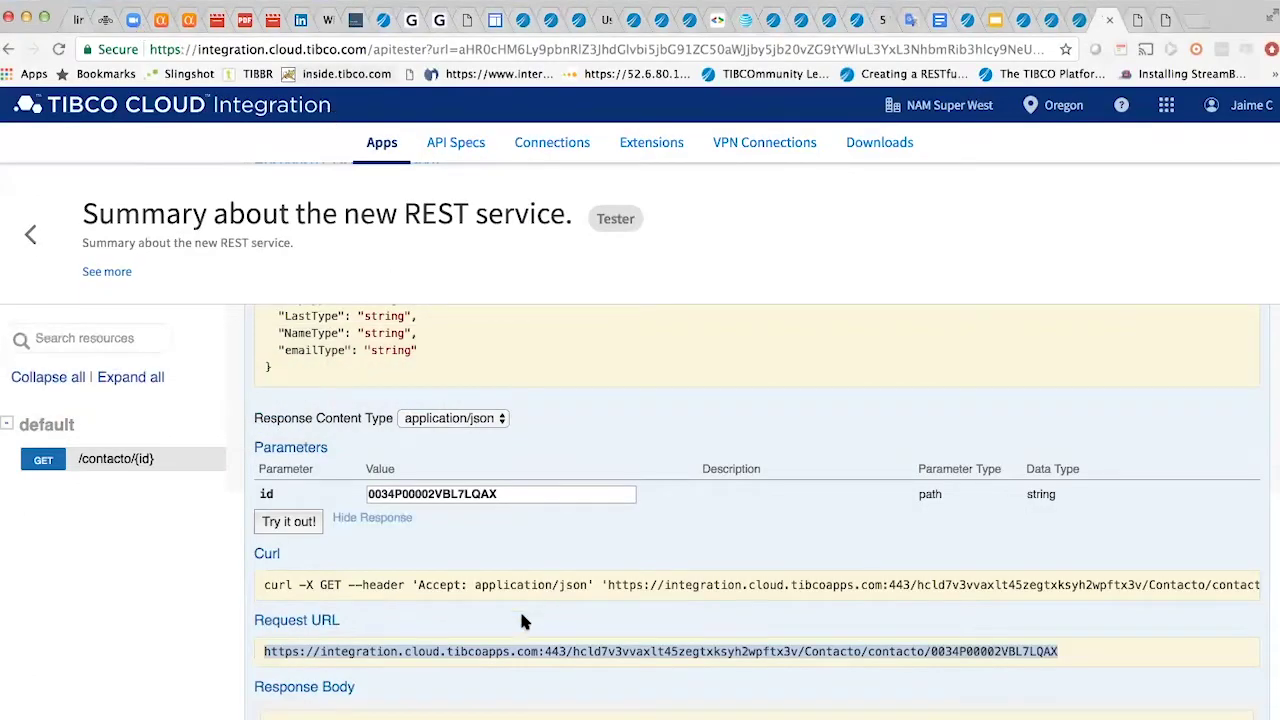
{"action": "key", "text": "super+Tab"}
{"action": "key", "text": "super+Tab"}
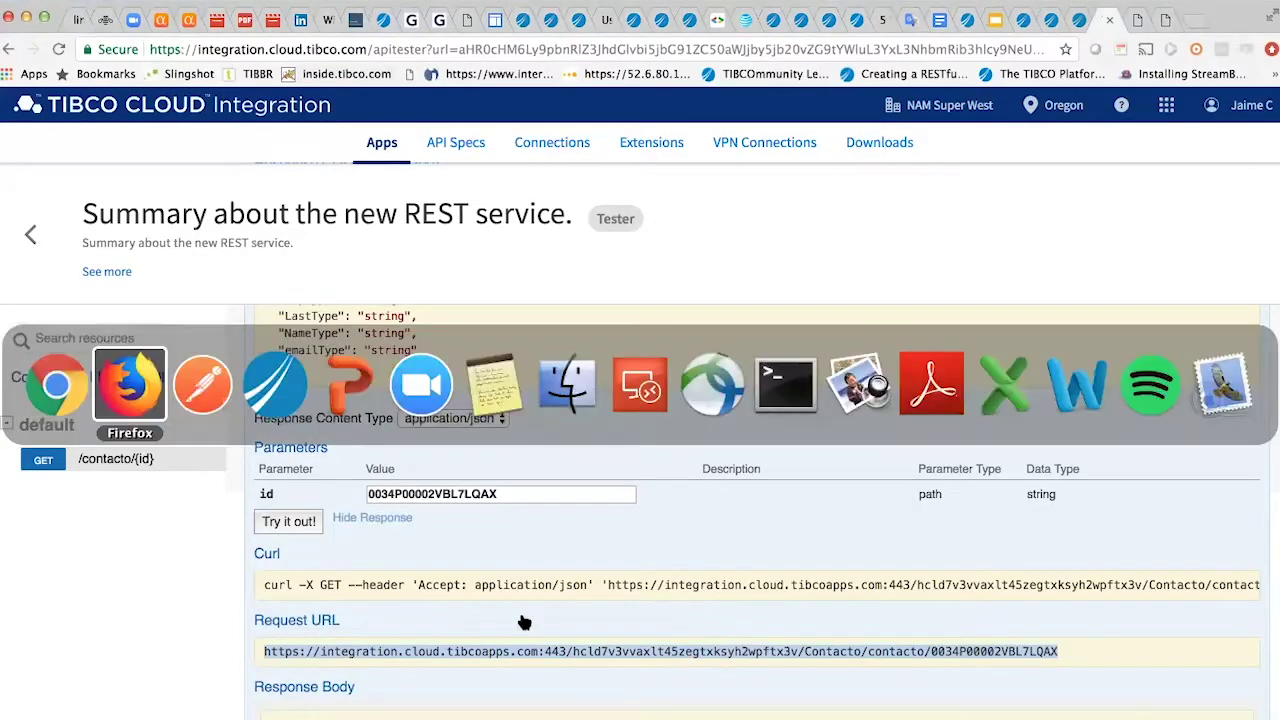
- Send ObtenerContacto with the single copied URL for the Account Executive, then return to the TIBCO Apps page
{"action": "type", "text": "https://integration.cloud.tibcoapps.com:443/hcld7v3vvaxlt45zegtxksyh2wpftx3v/Contacto/contacto/0034P00002VBL7LQAX"}
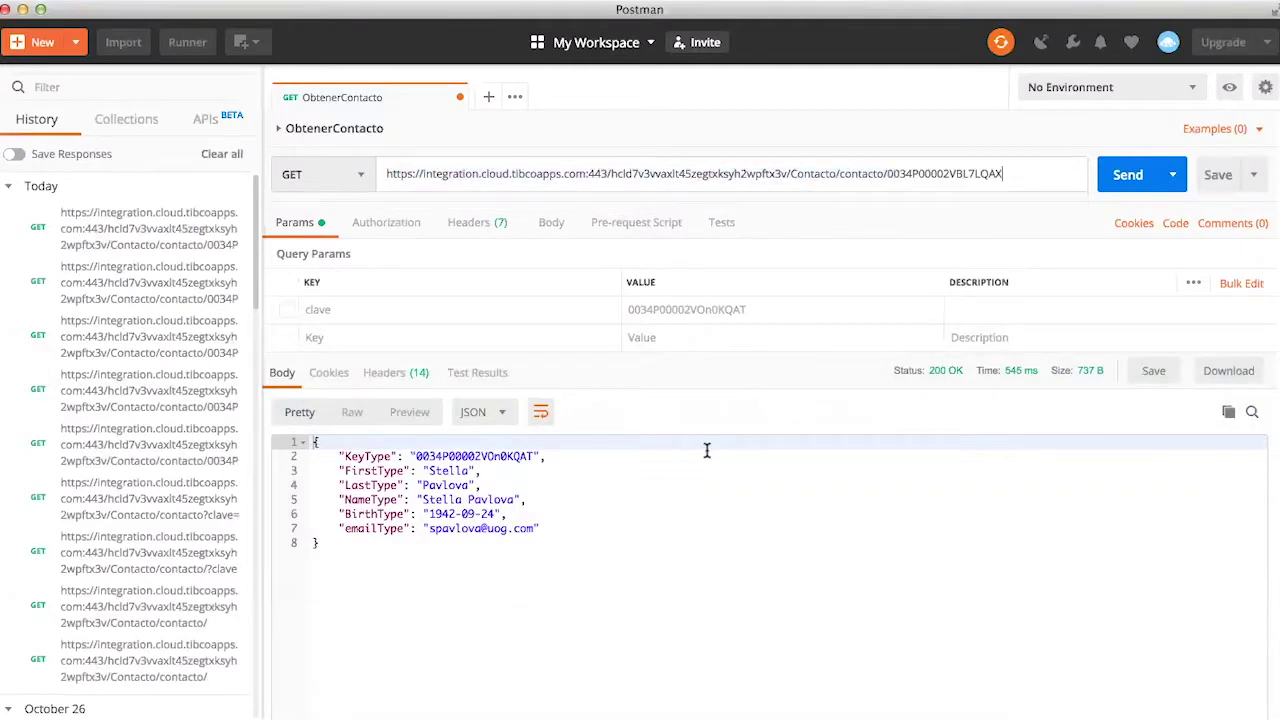
{"action": "left_click", "coordinate": [1122, 176]}
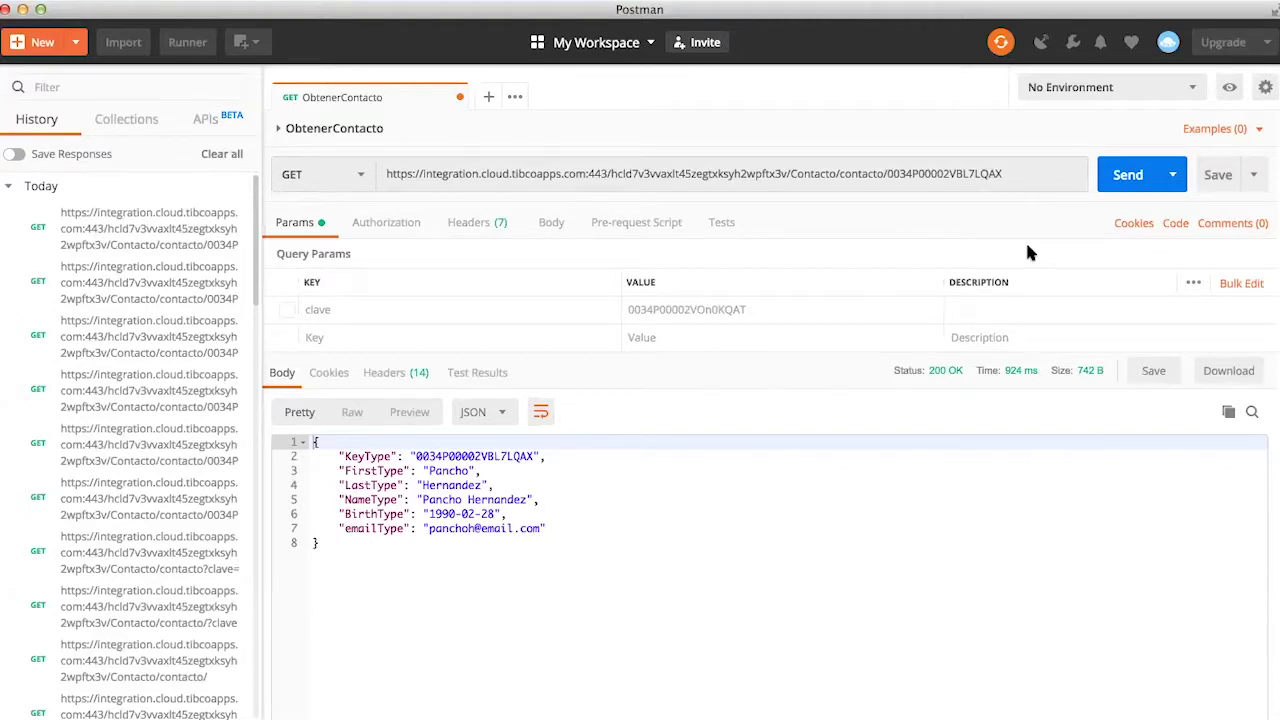
{"action": "key", "text": "super+Tab"}
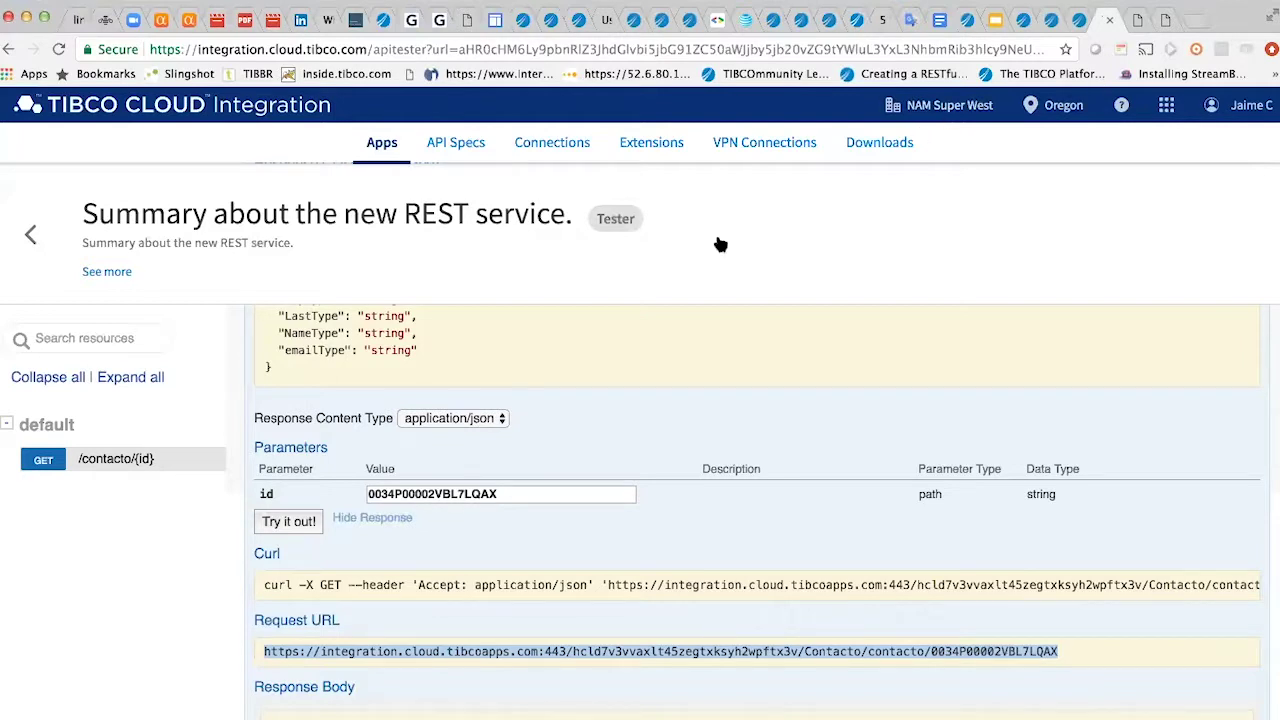
{"action": "left_click", "coordinate": [30, 234]}
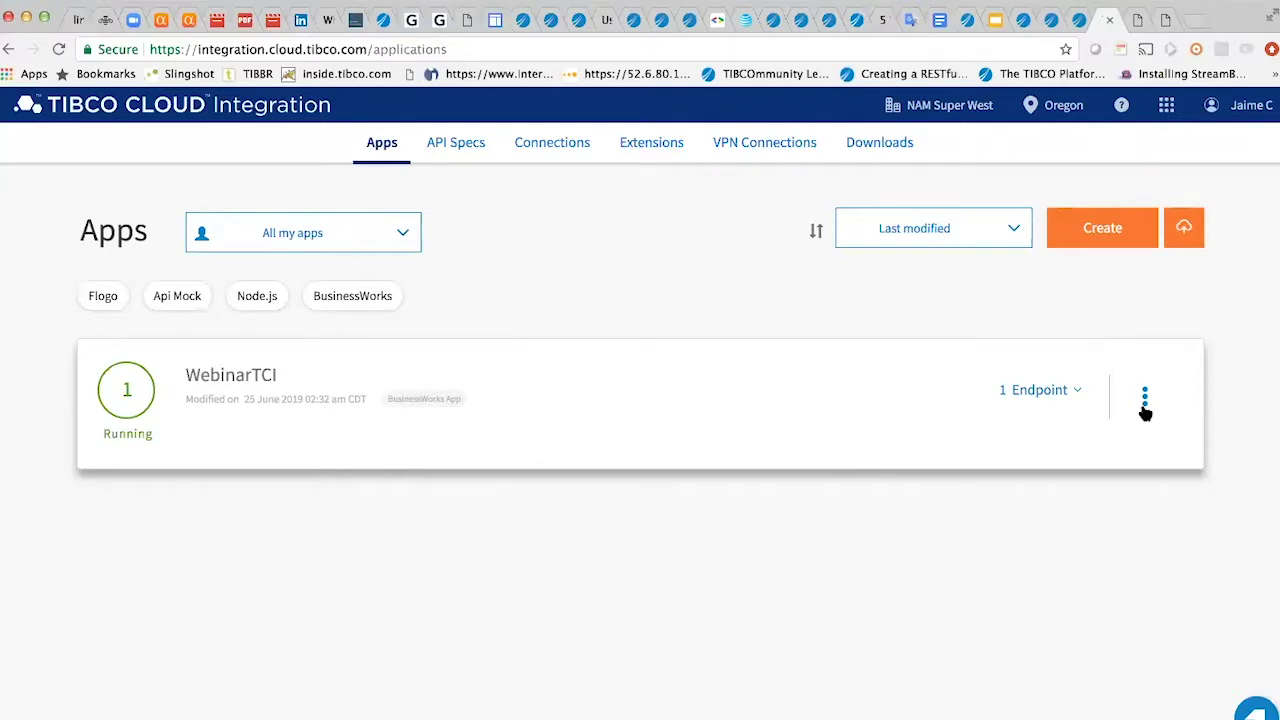
- Start Publish to Mashery for the WebinarTCI endpoint and switch to entering connection details manually
{"action": "left_click", "coordinate": [1077, 390]}
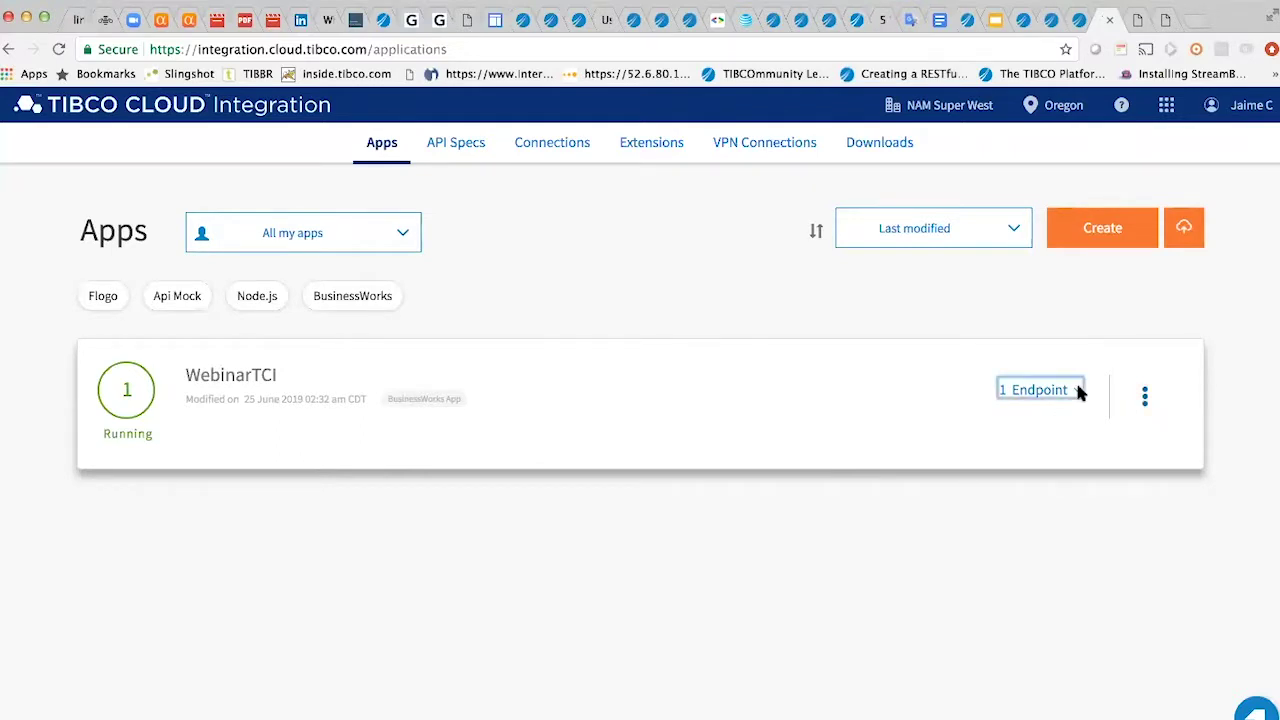
{"action": "left_click", "coordinate": [1080, 498]}
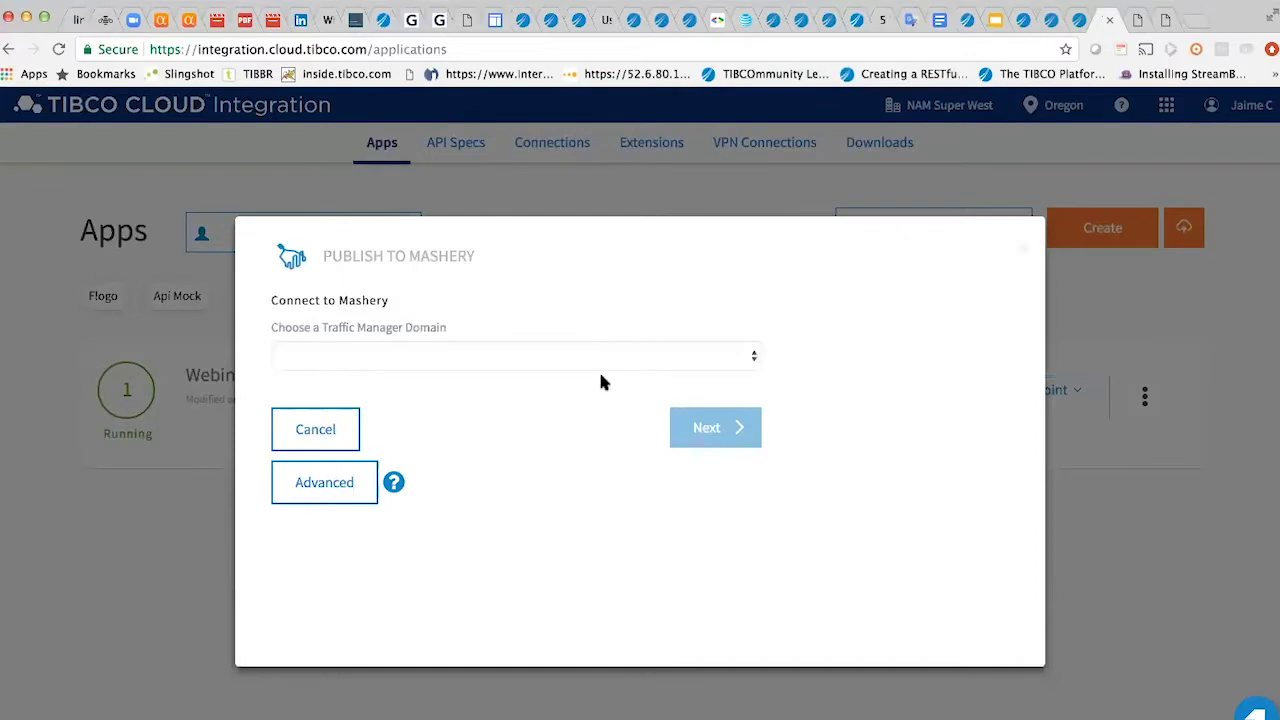
{"action": "left_click", "coordinate": [750, 356]}
{"action": "left_click", "coordinate": [566, 309]}
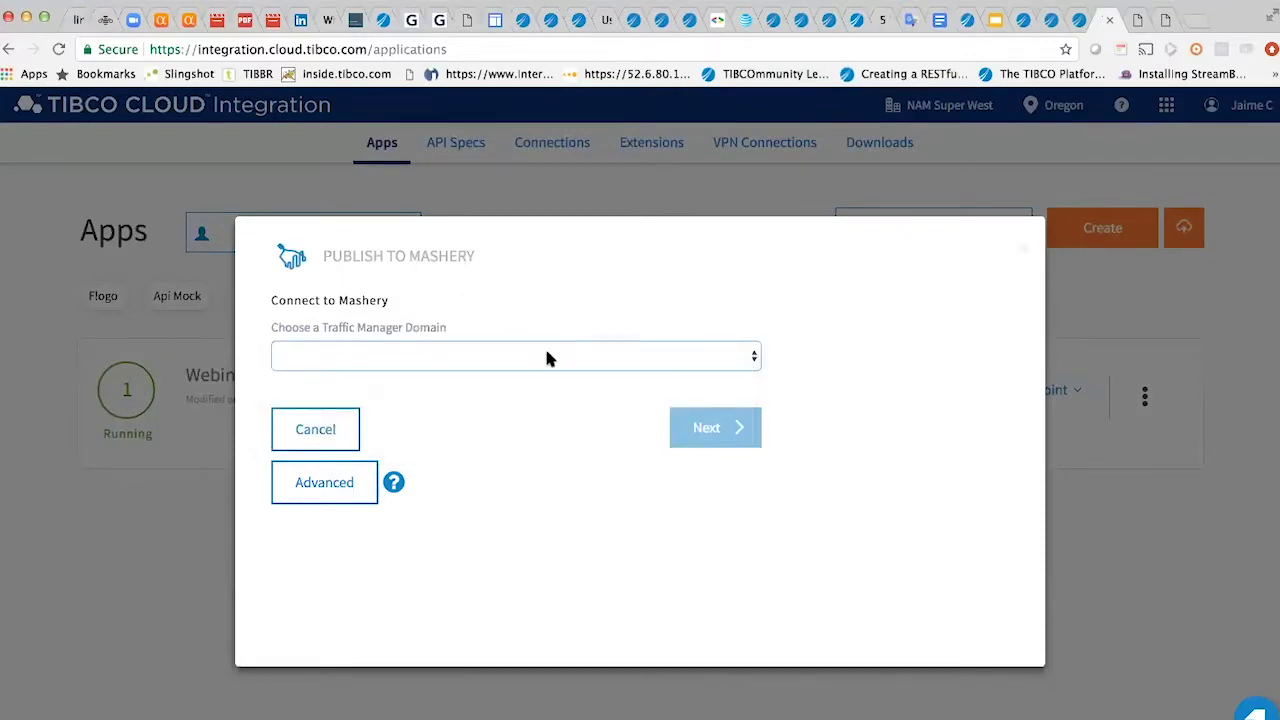
{"action": "left_click", "coordinate": [320, 483]}
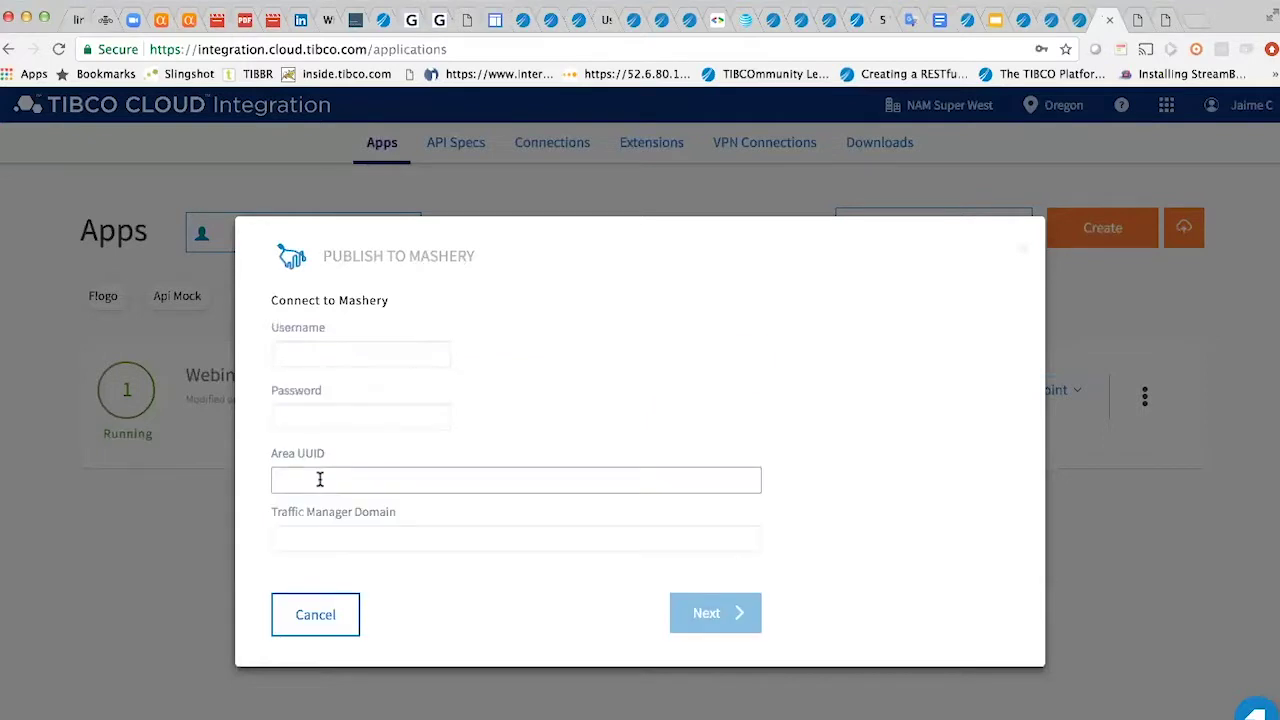
- Enter the Mashery username and password in the publishing form
{"action": "left_click", "coordinate": [307, 355]}
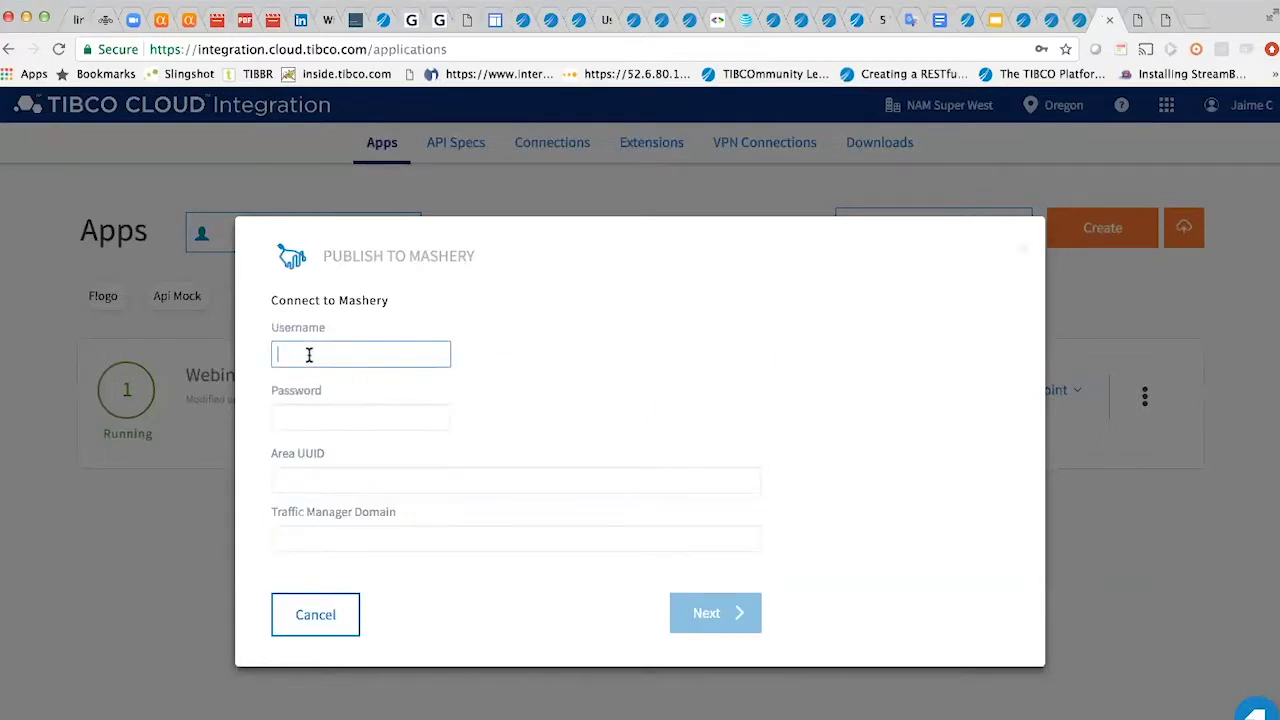
{"action": "type", "text": "j"}
{"action": "key", "text": "Down"}
{"action": "key", "text": "Return"}
{"action": "left_click", "coordinate": [307, 415]}
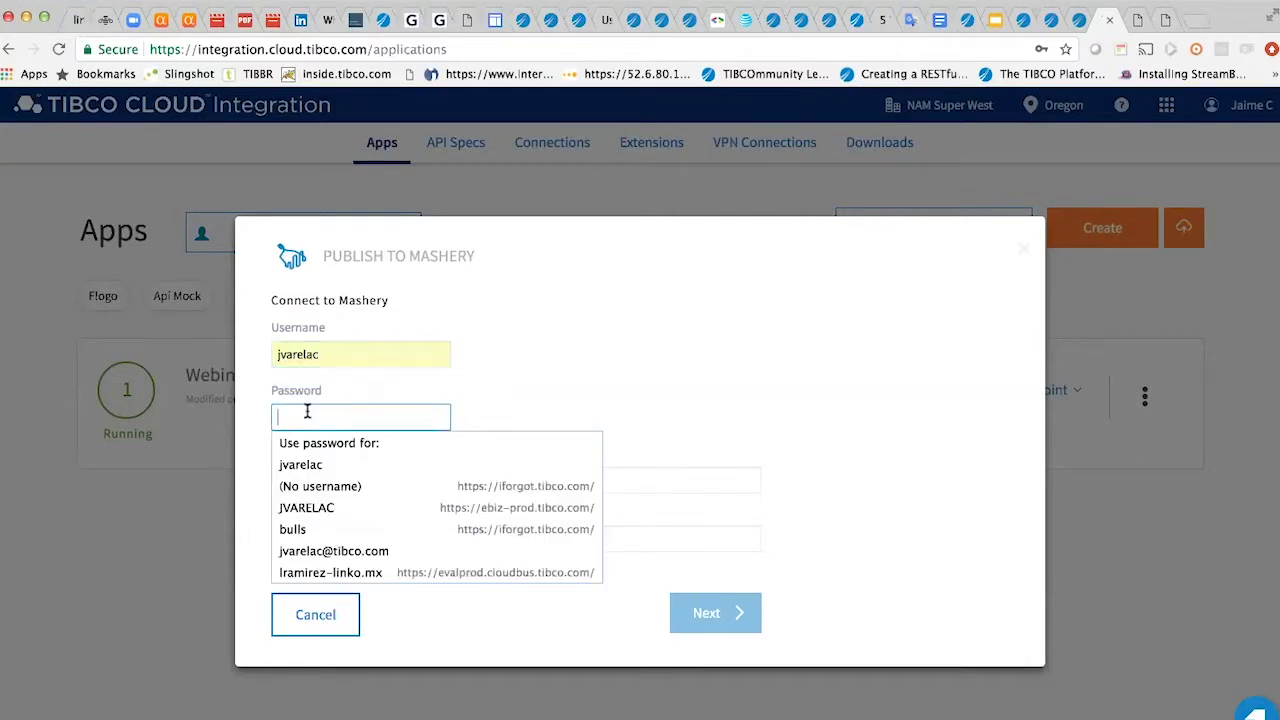
{"action": "type", "text": "*****"}
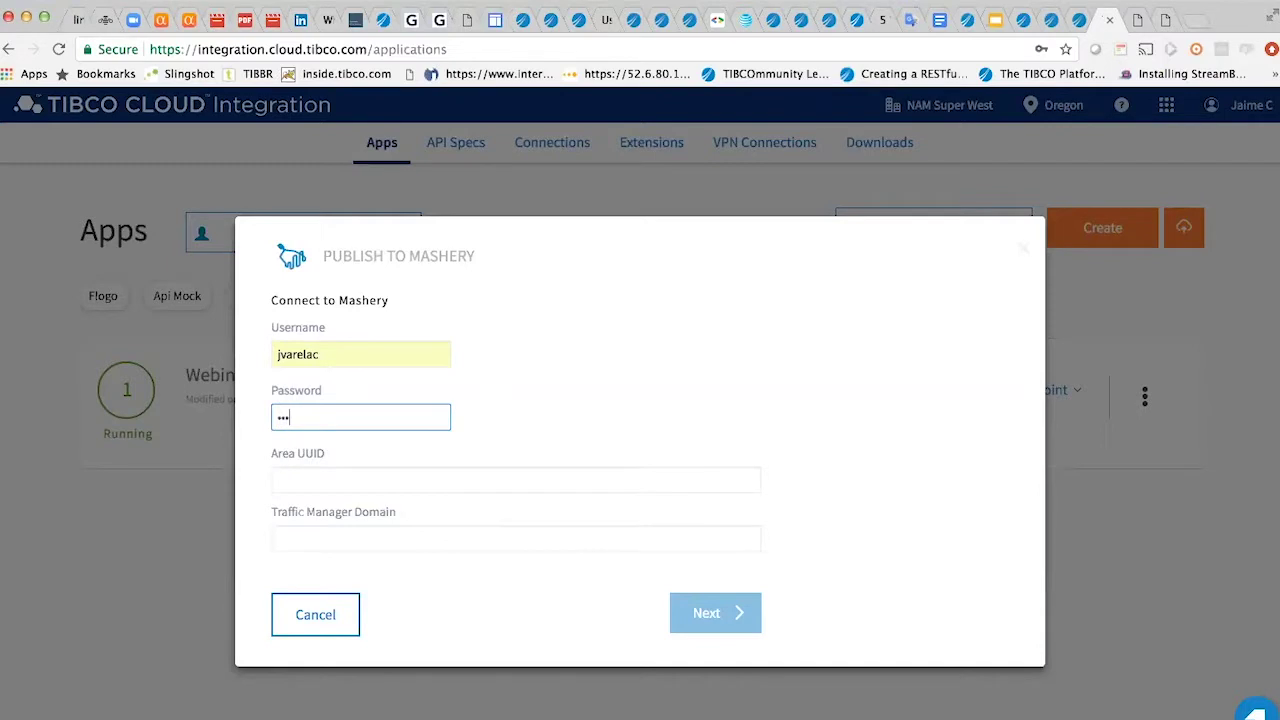
{"action": "type", "text": "***"}
- Copy the Area UUID from the notes and place the cursor in the Area UUID field
{"action": "key", "text": "super+Tab"}
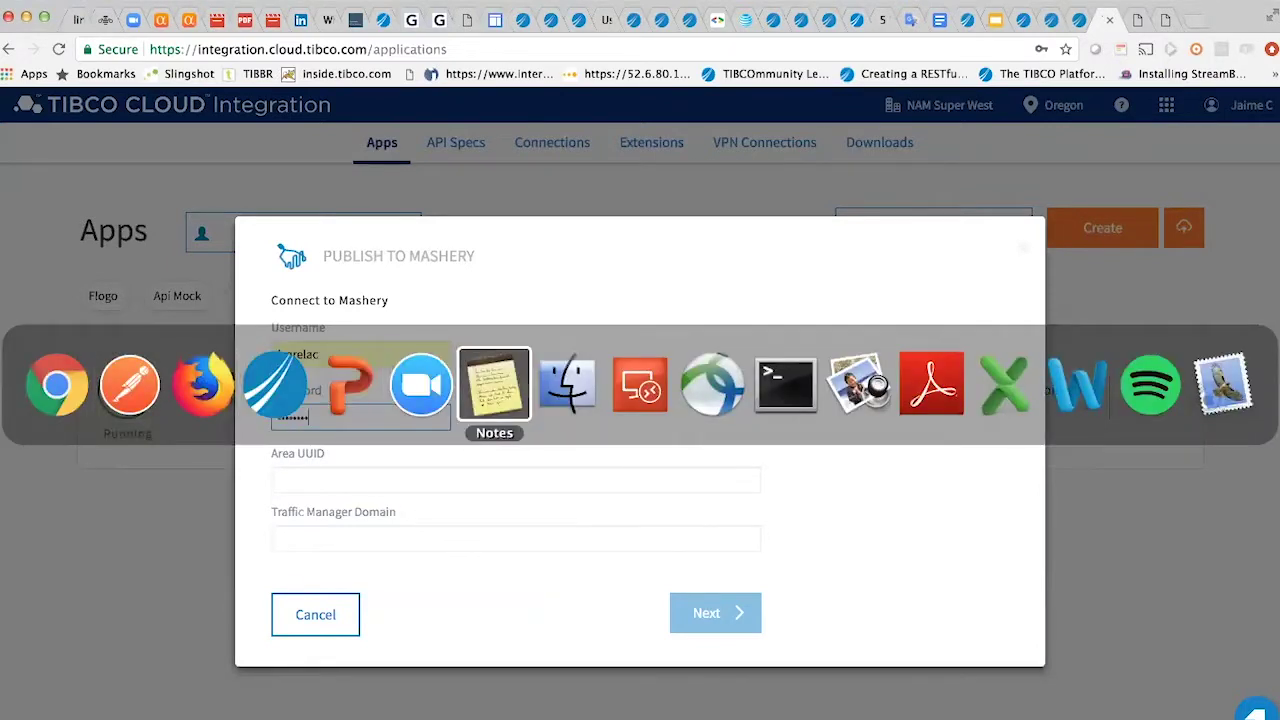
{"action": "key", "text": "Escape"}
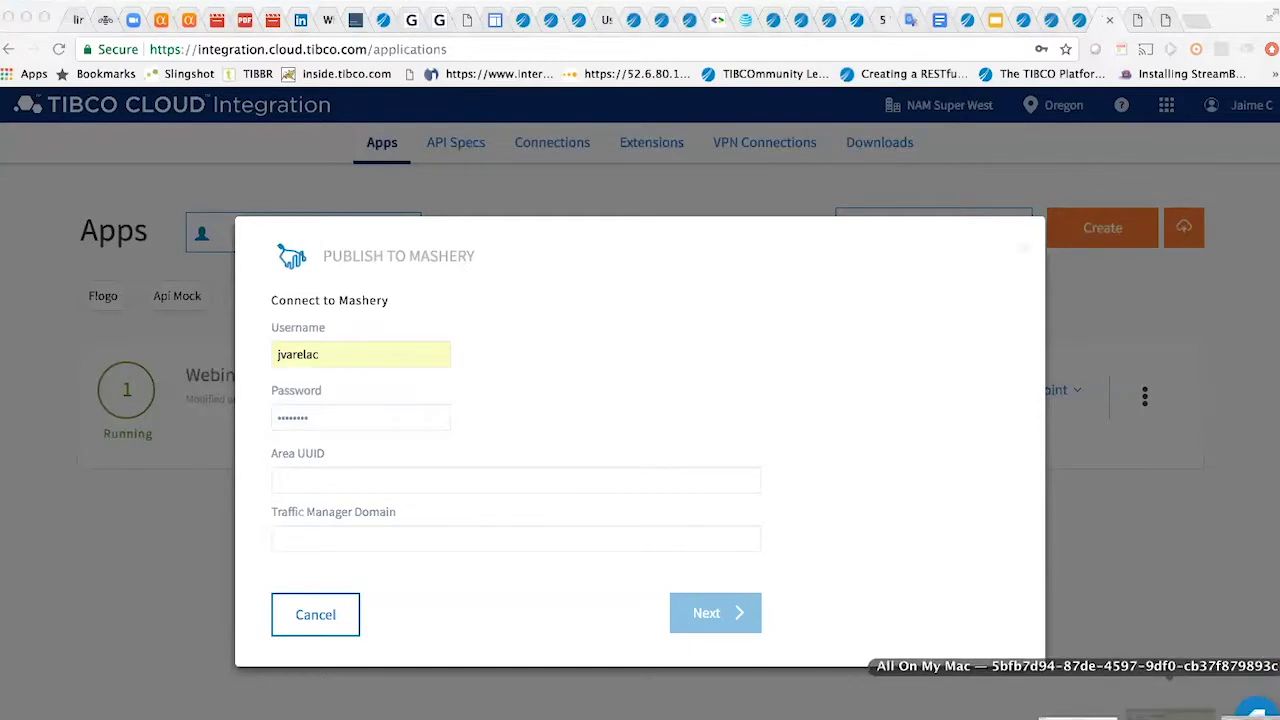
{"action": "left_click", "coordinate": [1100, 712]}
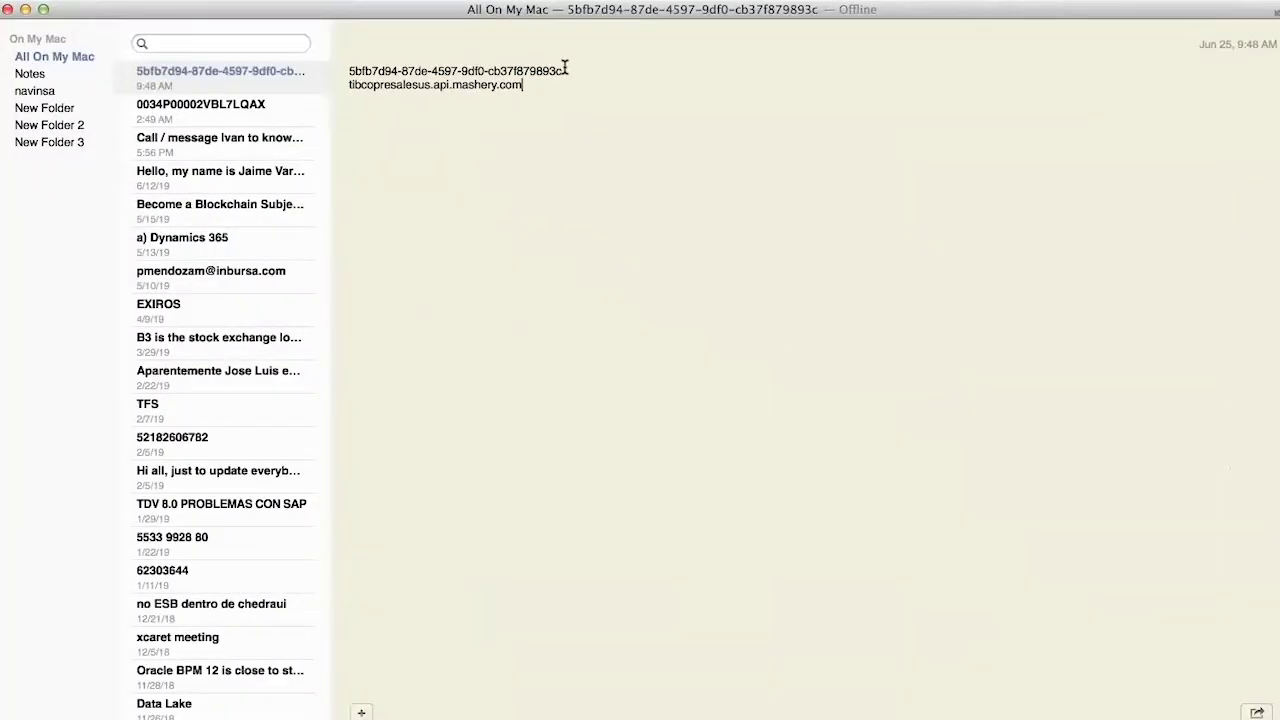
{"action": "left_click_drag", "start_coordinate": [563, 70], "coordinate": [344, 73]}
{"action": "key", "text": "super+c"}
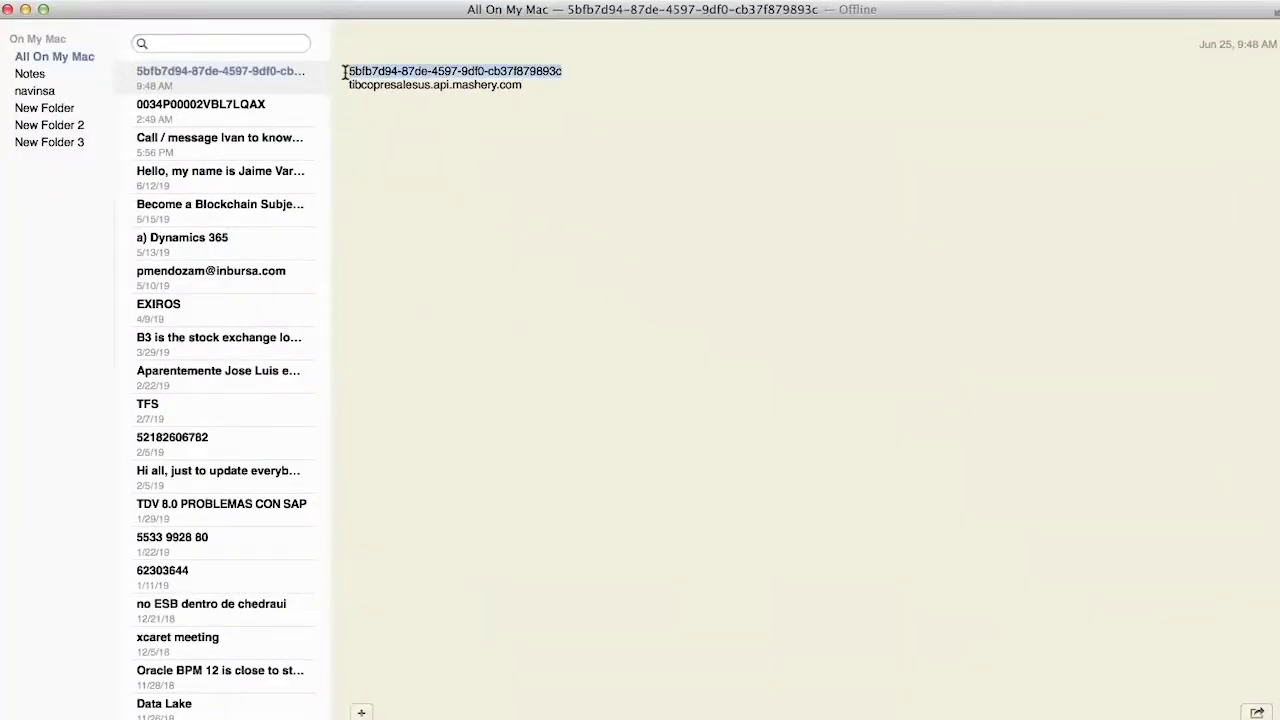
{"action": "key", "text": "super+Tab"}
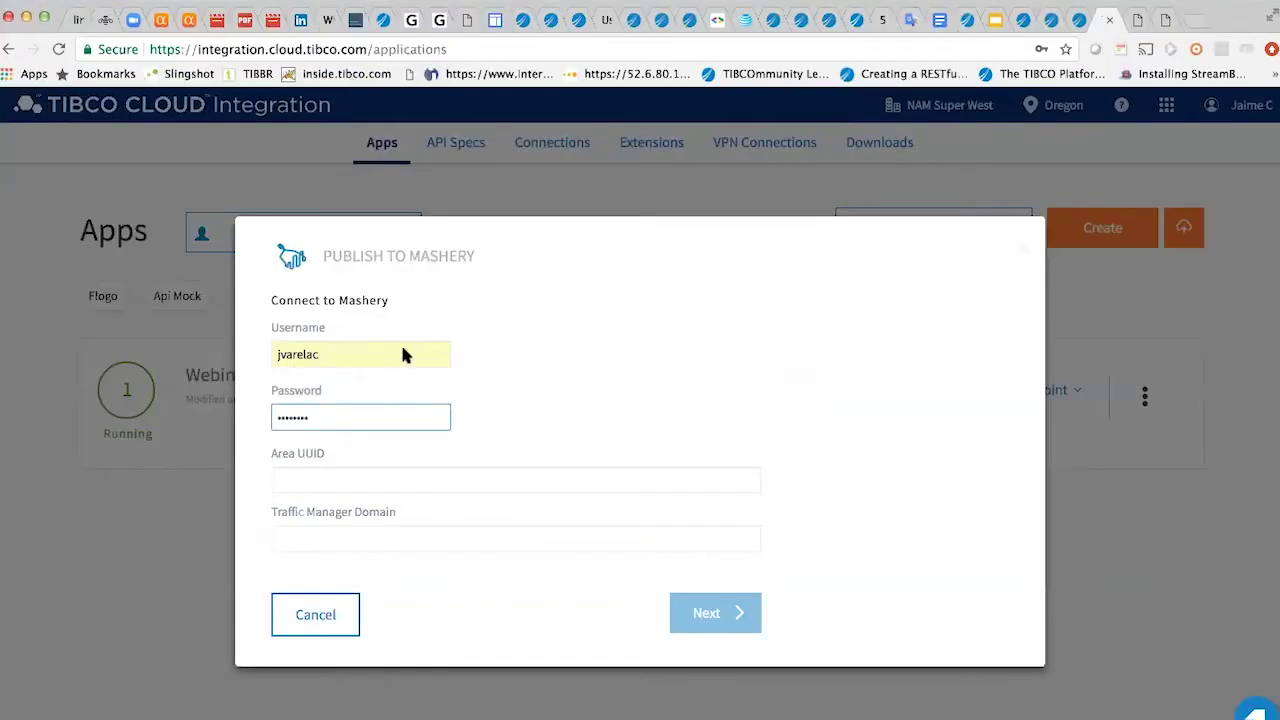
{"action": "left_click", "coordinate": [317, 480]}
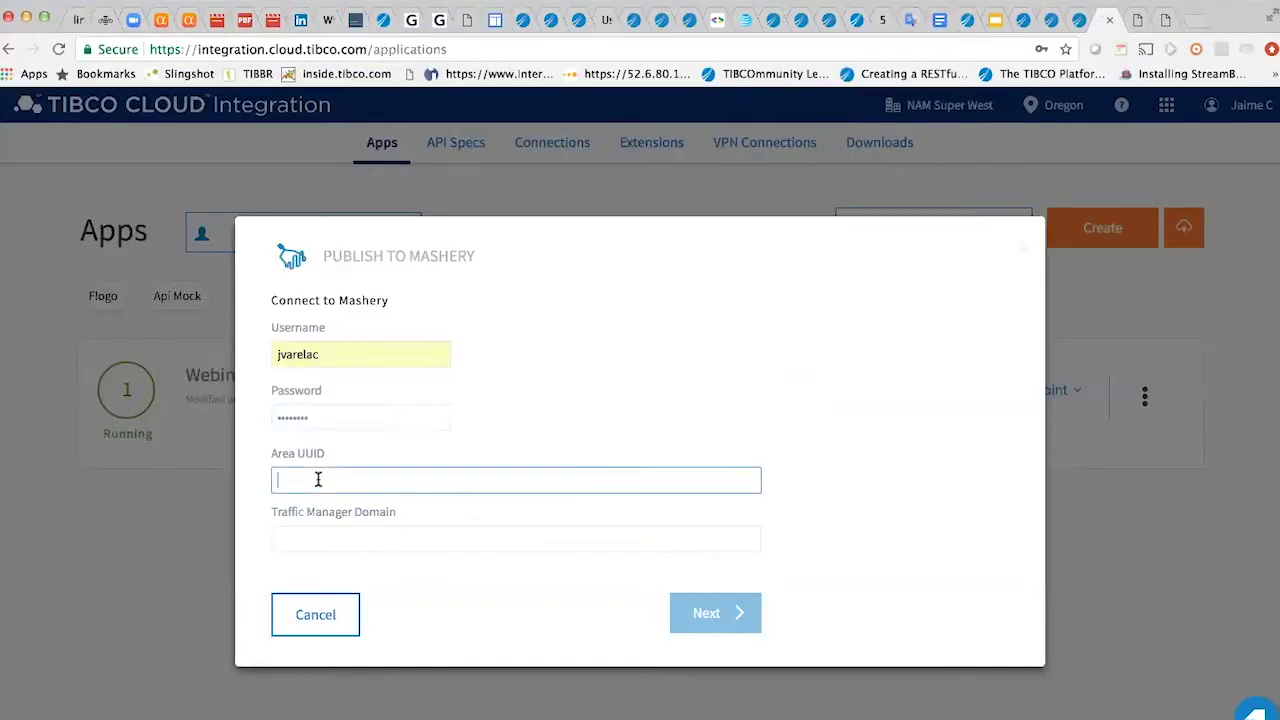
- Paste the area UUID and the tibcopresalesus.api.mashery.com traffic manager domain, then go to API definitions
{"action": "key", "text": "super+v"}
{"action": "left_click", "coordinate": [335, 528]}
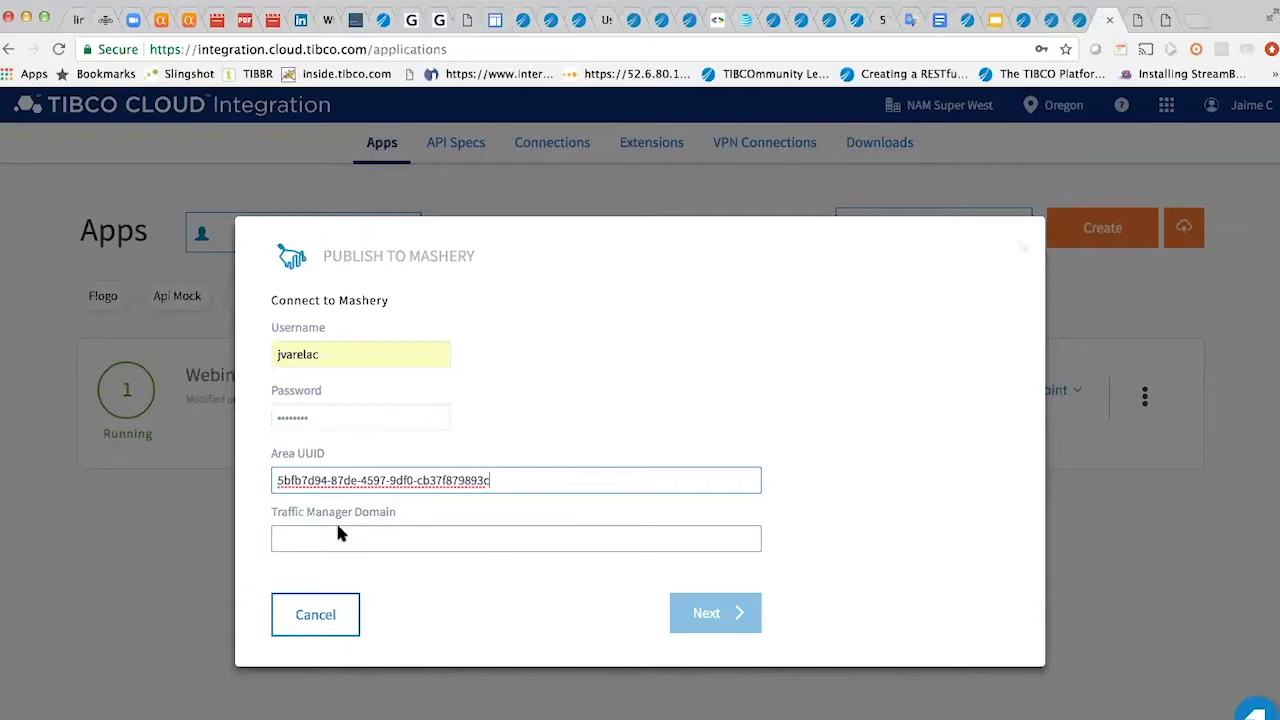
{"action": "key", "text": "super+Tab"}
{"action": "left_click_drag", "start_coordinate": [521, 86], "coordinate": [346, 84]}
{"action": "key", "text": "super+c"}
{"action": "key", "text": "super+Tab"}
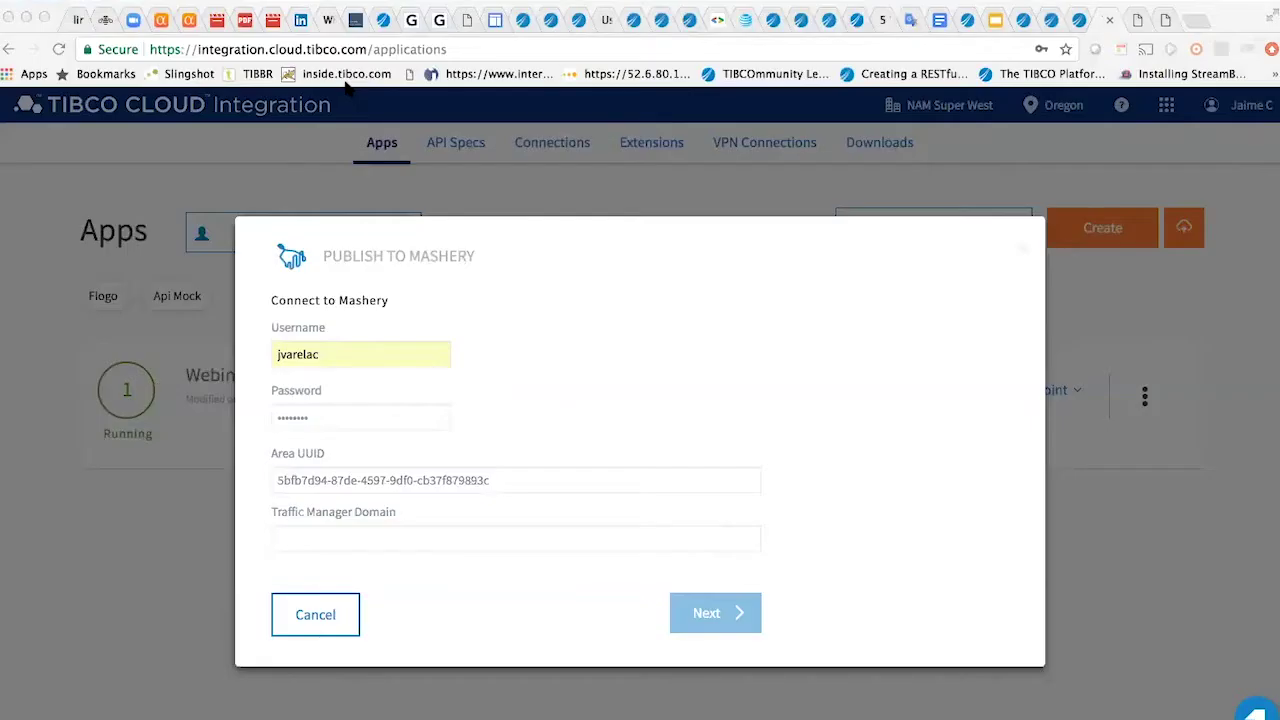
{"action": "left_click", "coordinate": [323, 538]}
{"action": "key", "text": "super+v"}
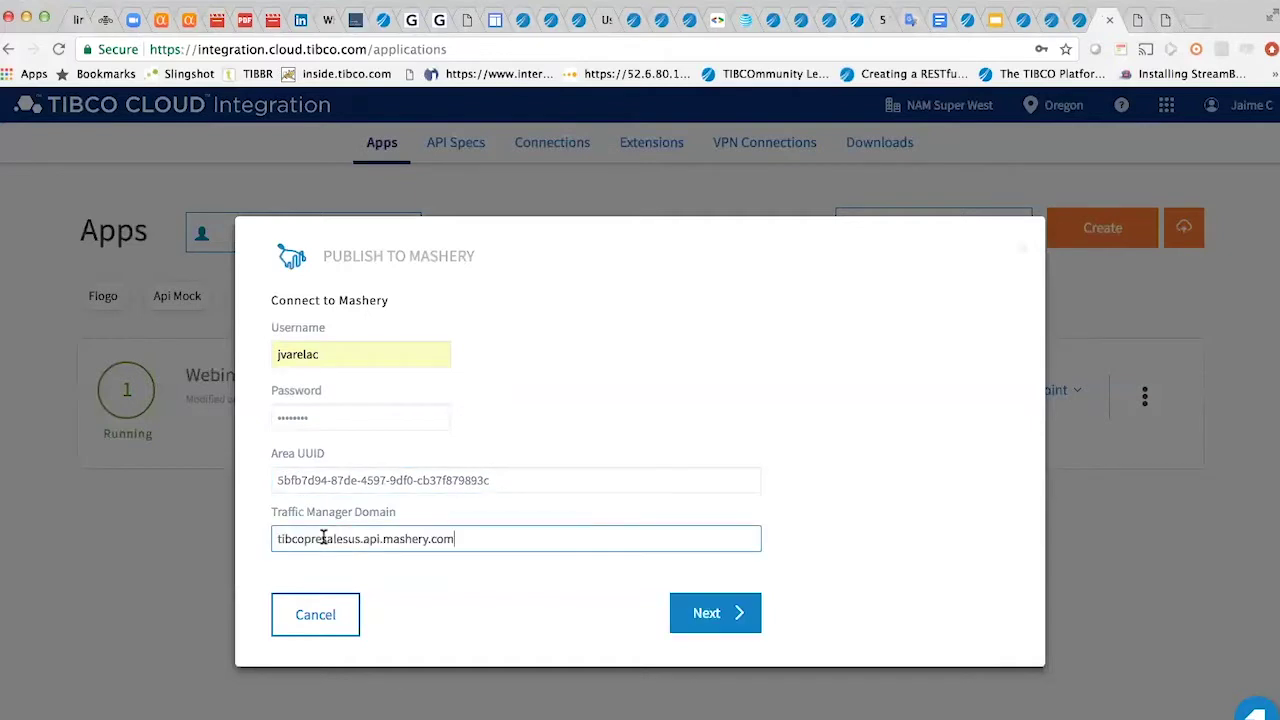
{"action": "left_click", "coordinate": [726, 614]}
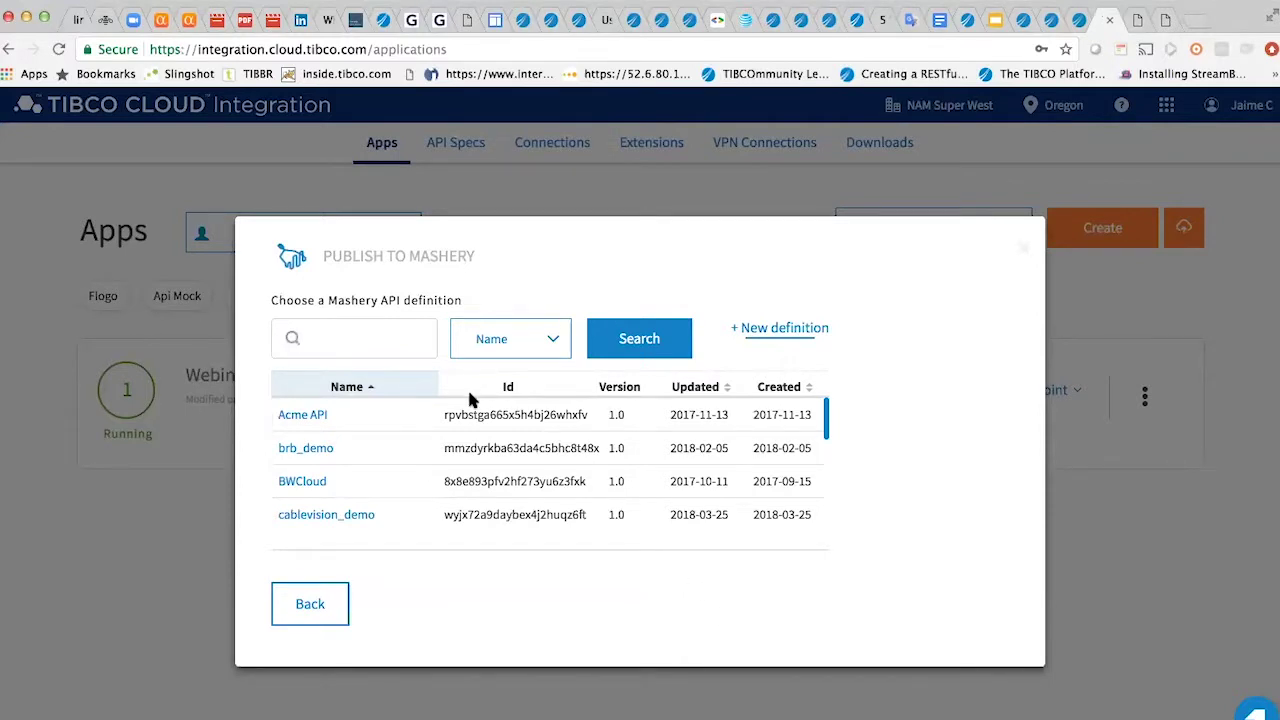
- Choose the webinarTCI definition with GET /contacto/{id}, advance to packages, then switch to Mashery I/O Docs
{"action": "scroll", "coordinate": [411, 480], "scroll_direction": "down", "scroll_amount": 8}
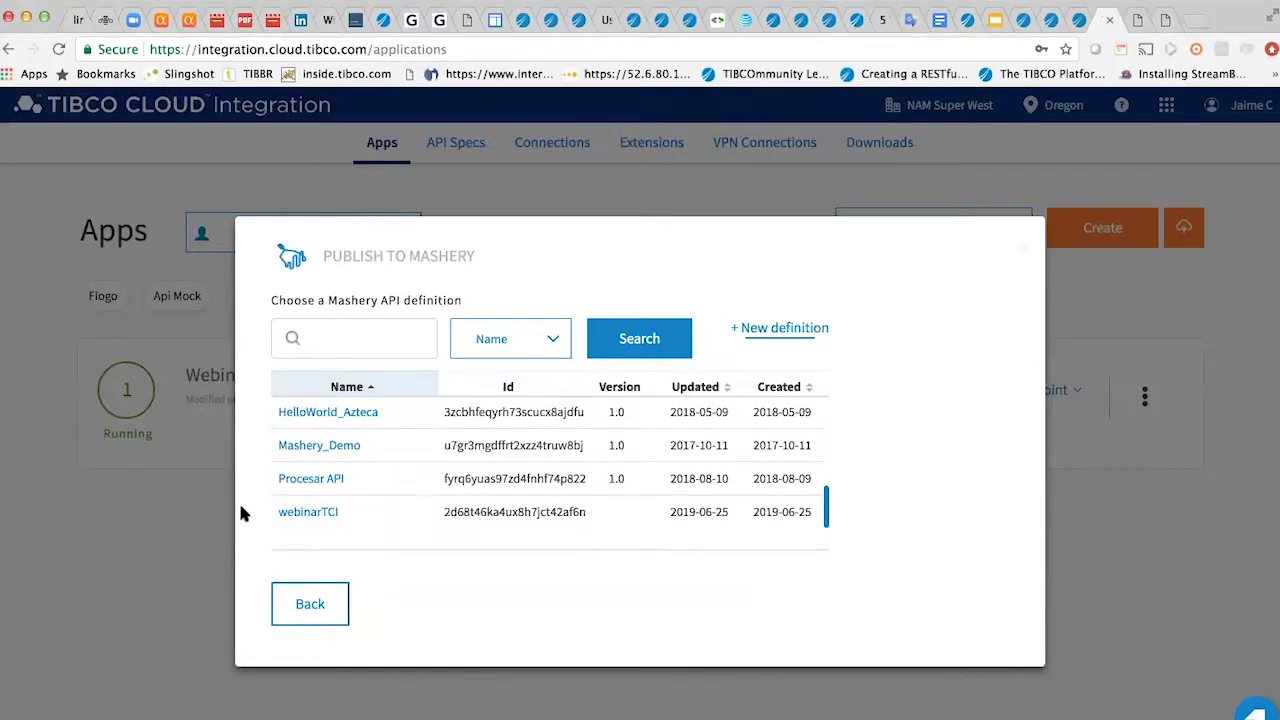
{"action": "left_click", "coordinate": [293, 515]}
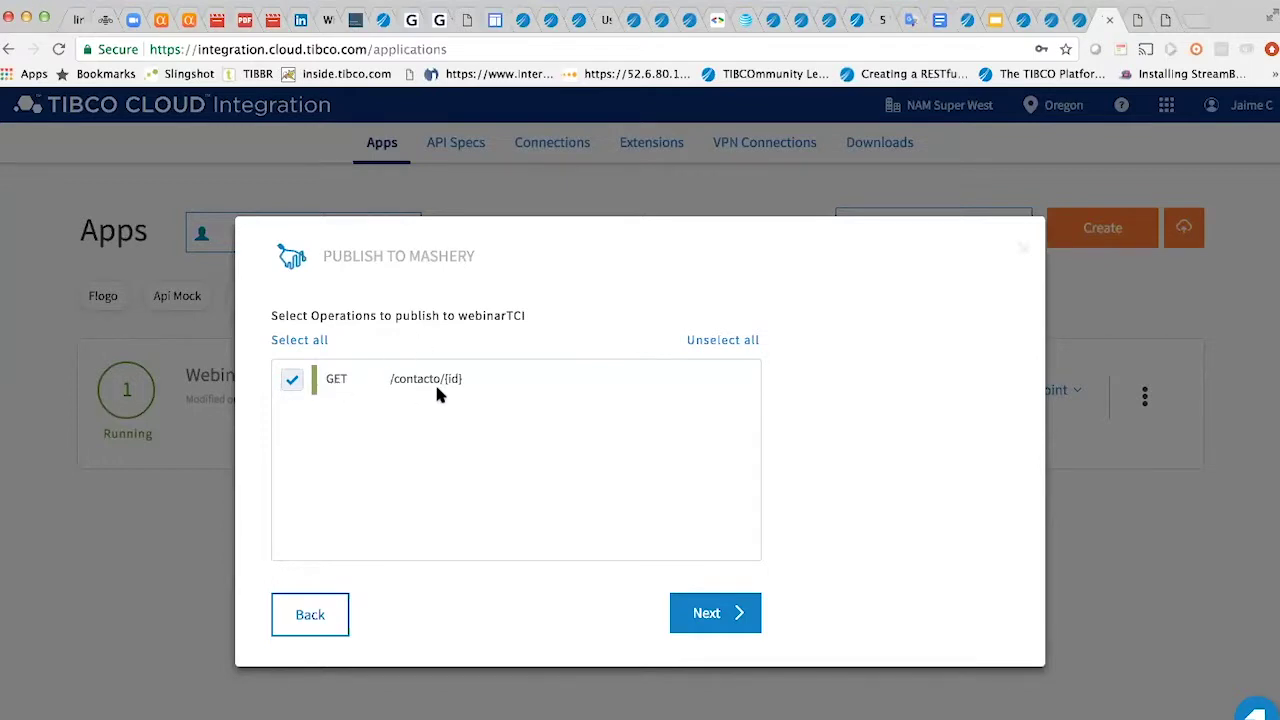
{"action": "left_click", "coordinate": [737, 623]}
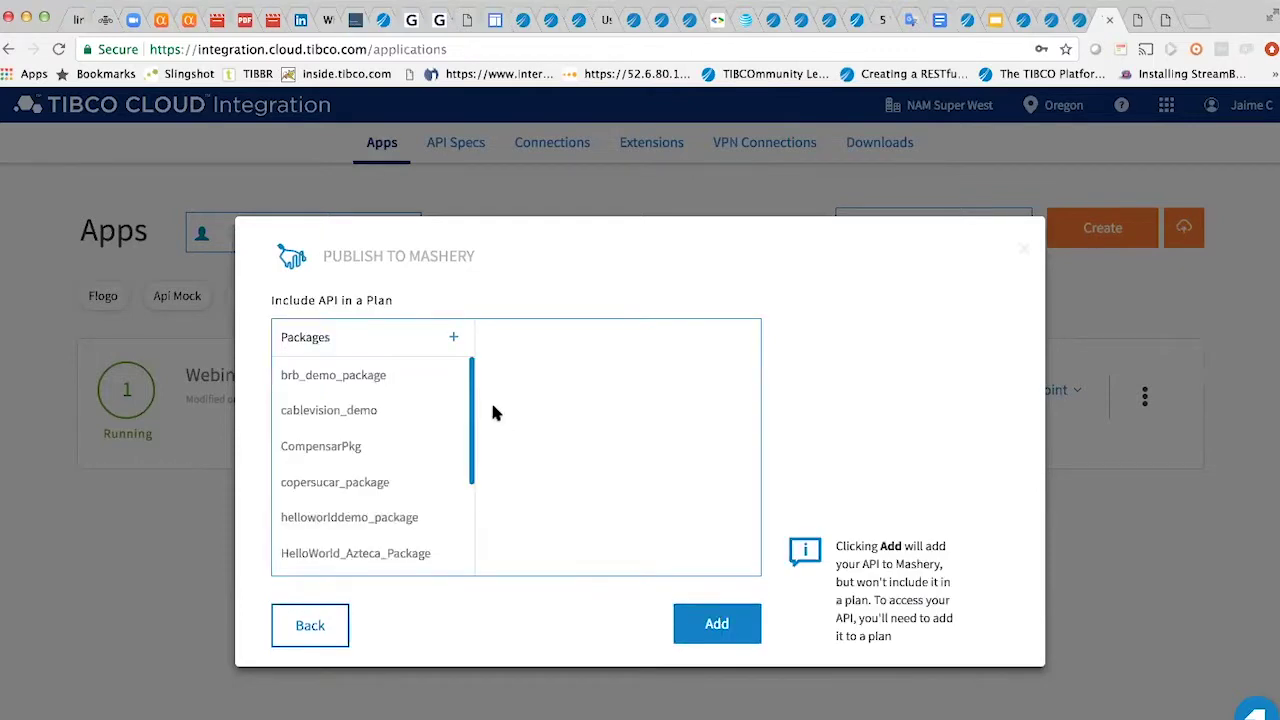
{"action": "scroll", "coordinate": [387, 494], "scroll_direction": "down", "scroll_amount": 3}
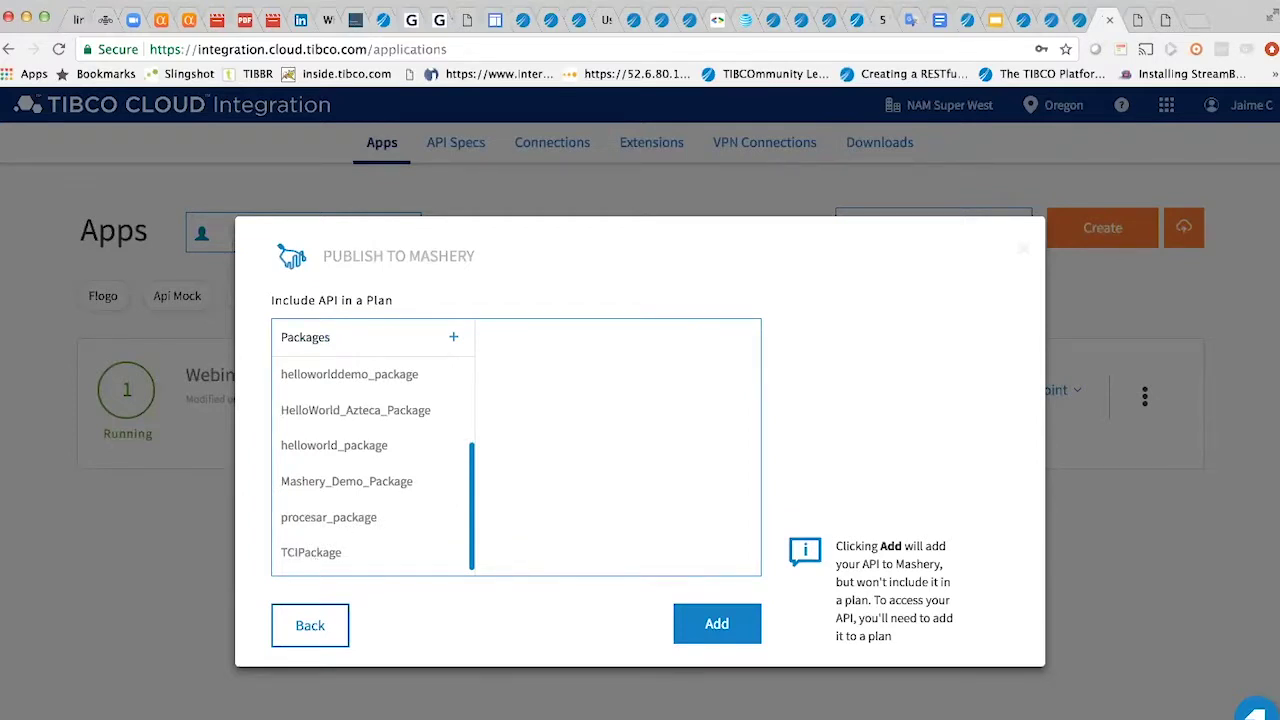
{"action": "left_click", "coordinate": [1163, 20]}
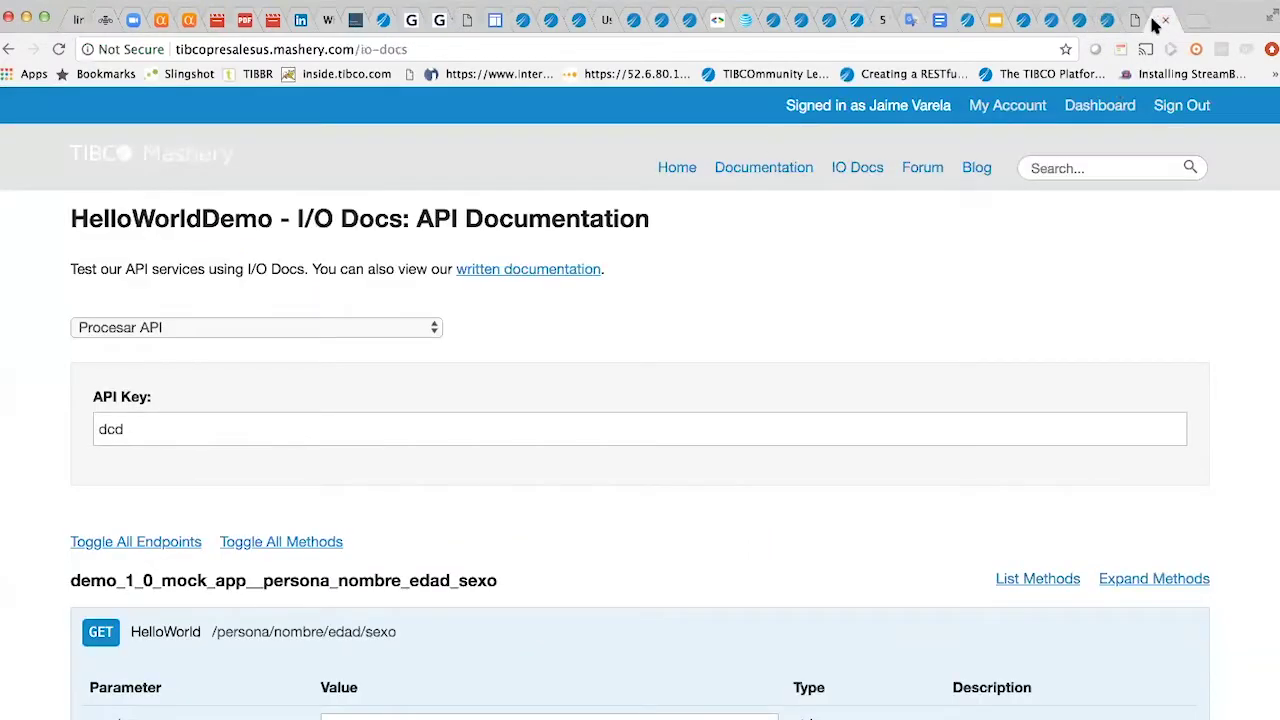
- Sign back into Mashery admin and open the API Packages list to view TCIPackage's plans
{"action": "left_click", "coordinate": [1137, 20]}
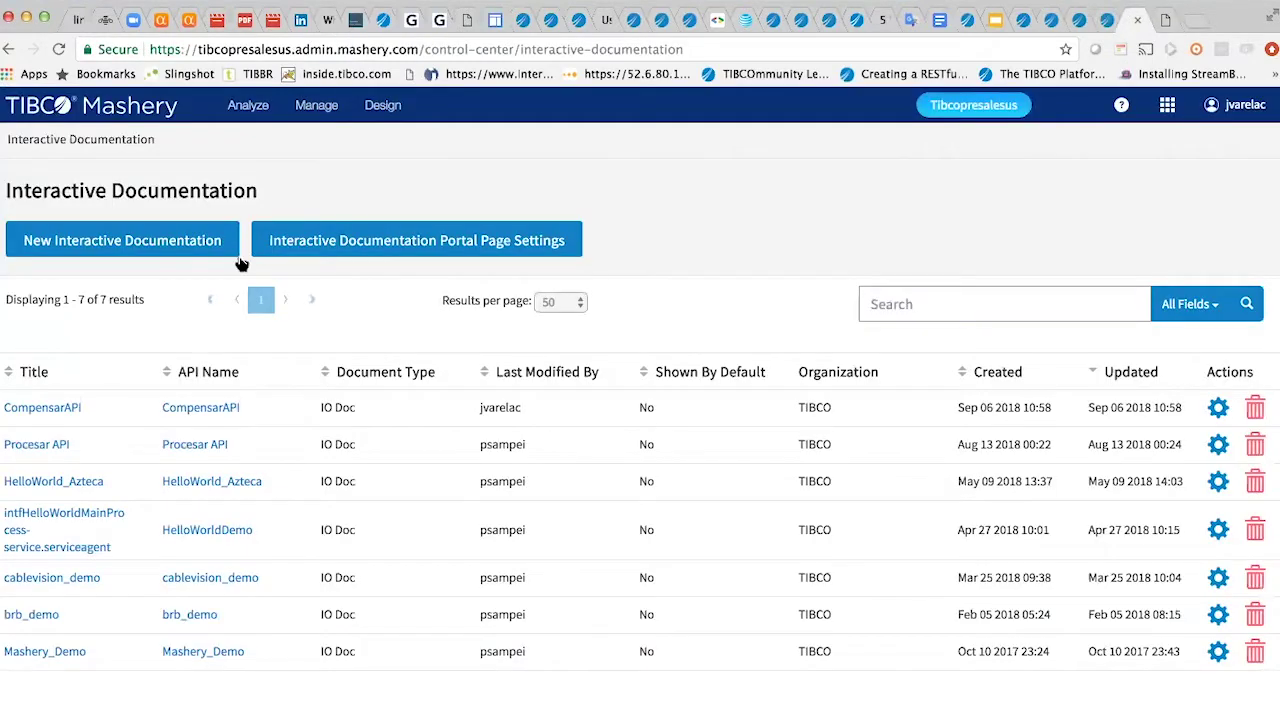
{"action": "left_click", "coordinate": [382, 105]}
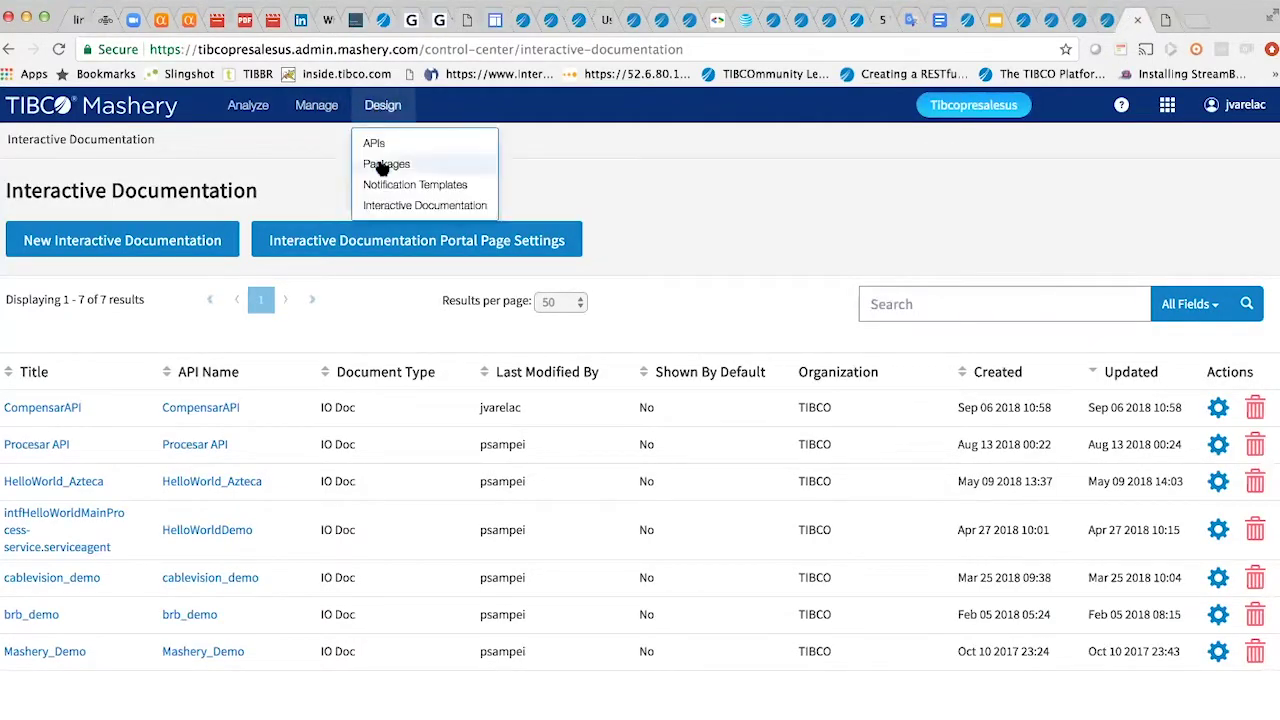
{"action": "left_click", "coordinate": [379, 158]}
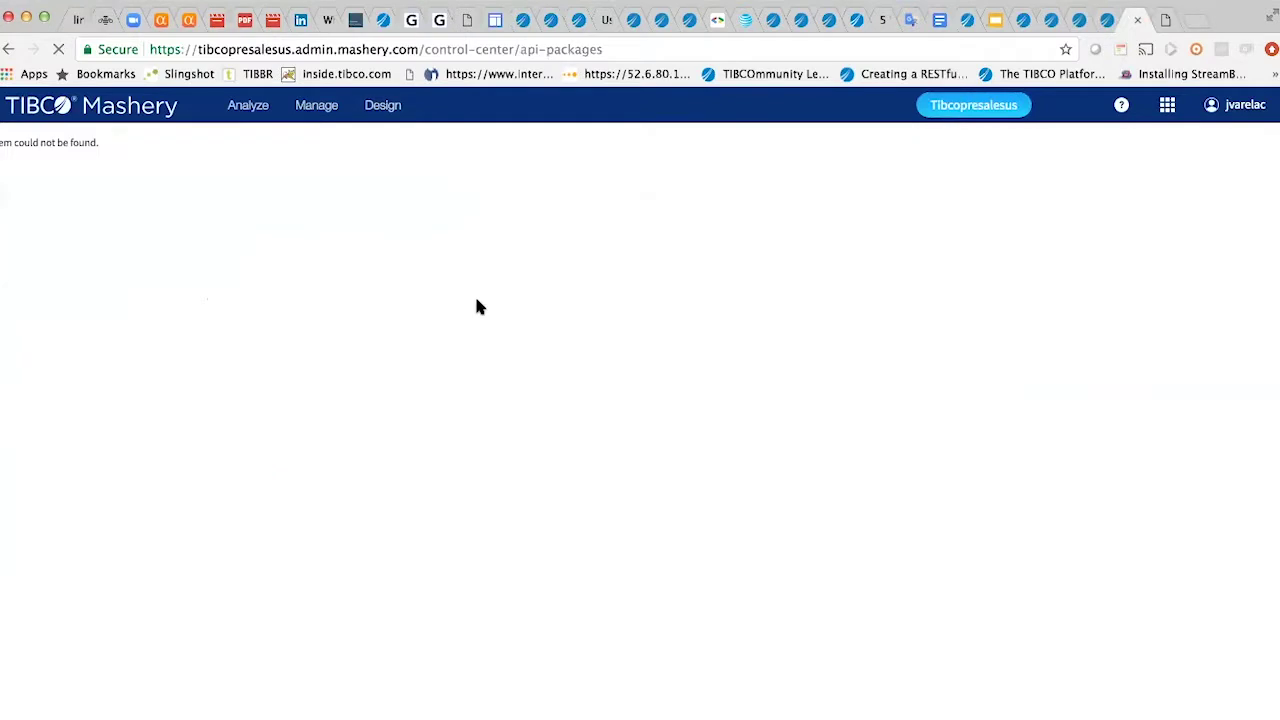
{"action": "left_click", "coordinate": [830, 463]}
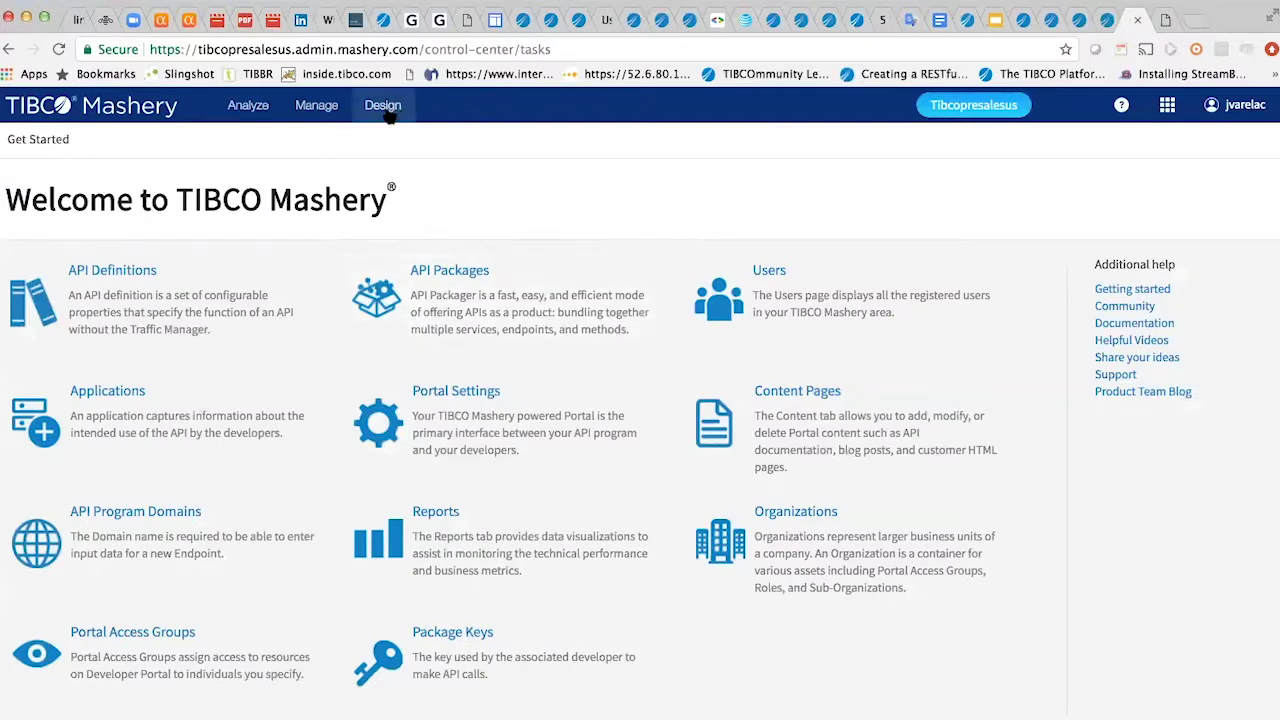
{"action": "left_click", "coordinate": [393, 108]}
{"action": "left_click", "coordinate": [381, 163]}
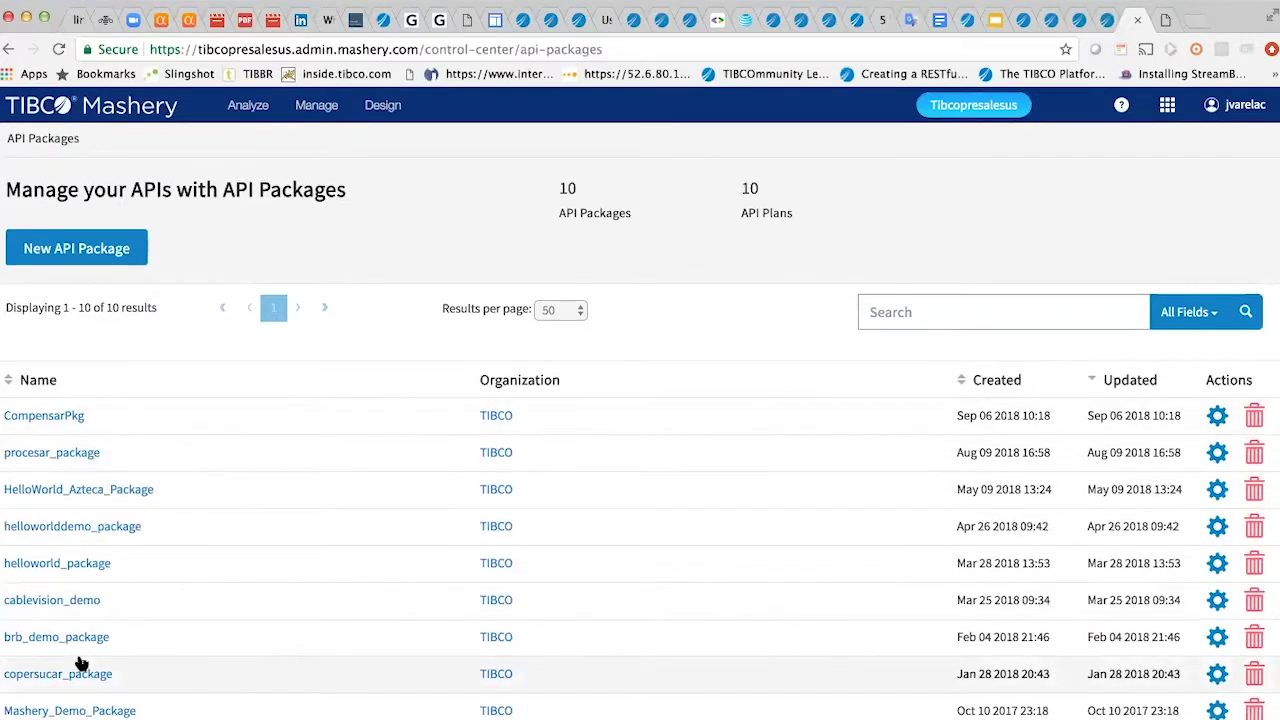
{"action": "scroll", "coordinate": [66, 620], "scroll_direction": "down", "scroll_amount": 2}
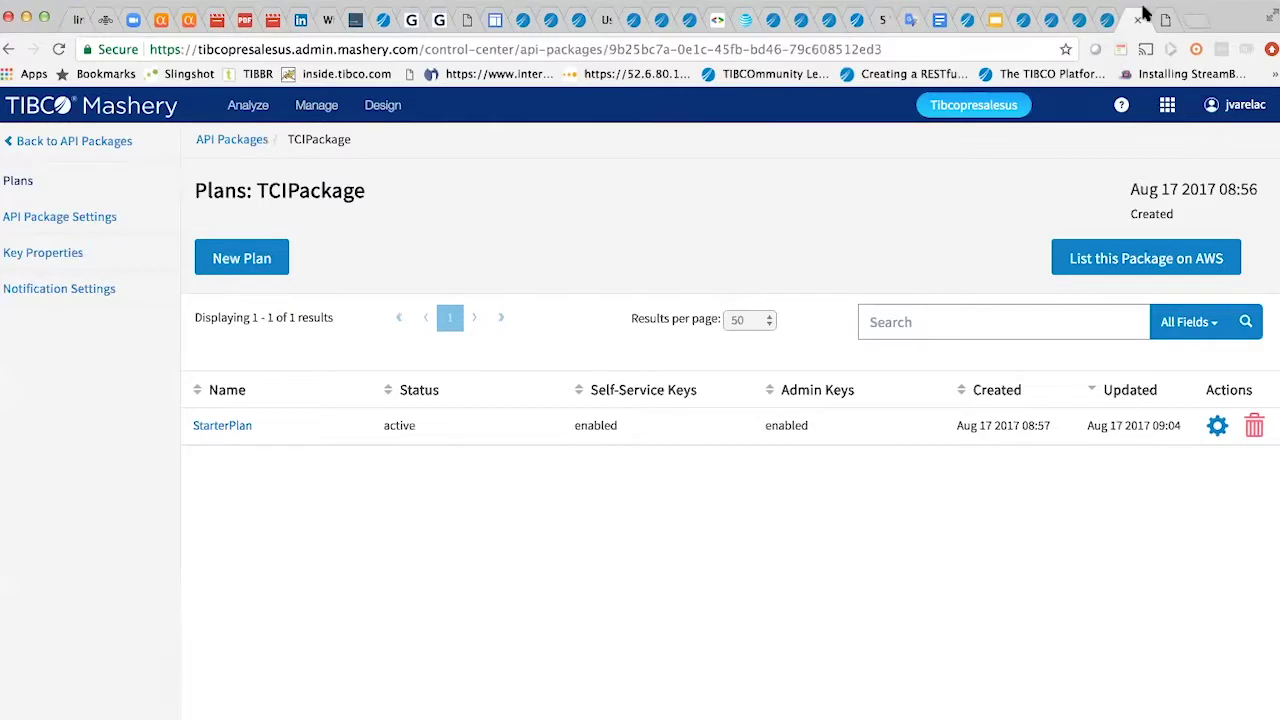
- Publish the API to TCIPackage's StarterPlan, which fails on the duplicate WebinarTCI__contacto_id endpoint
{"action": "left_click", "coordinate": [1081, 22]}
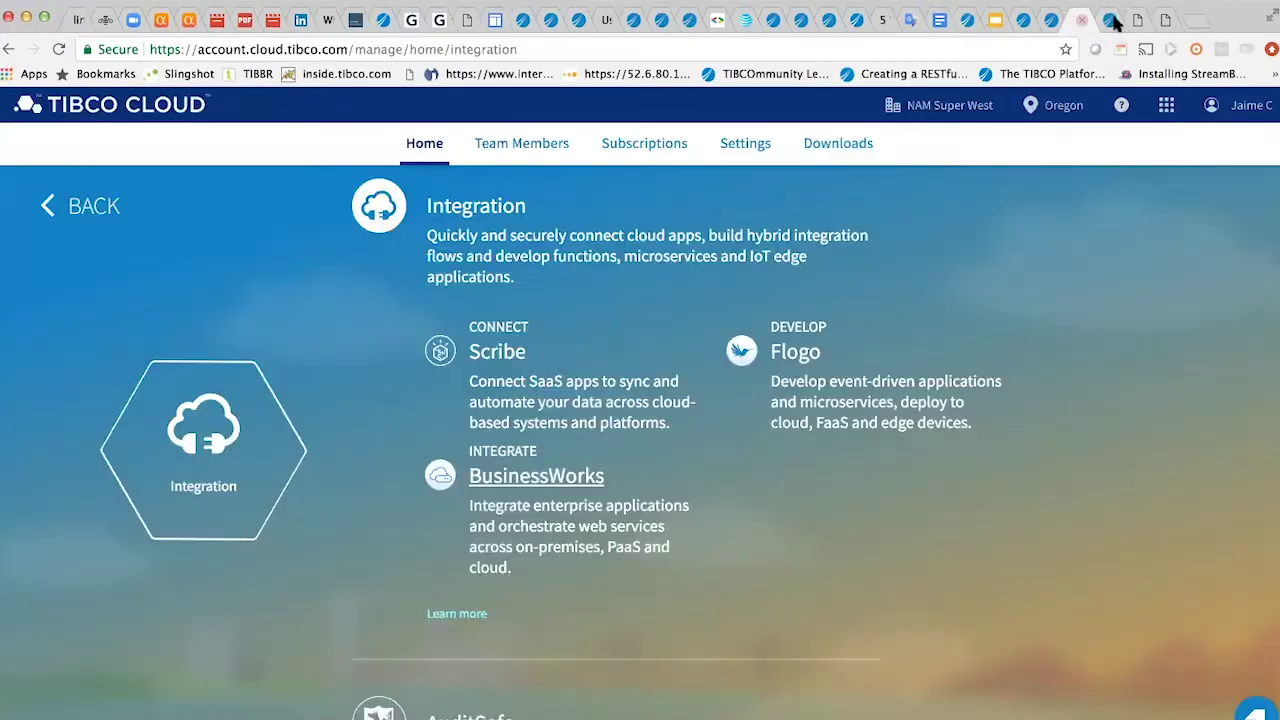
{"action": "left_click", "coordinate": [1107, 20]}
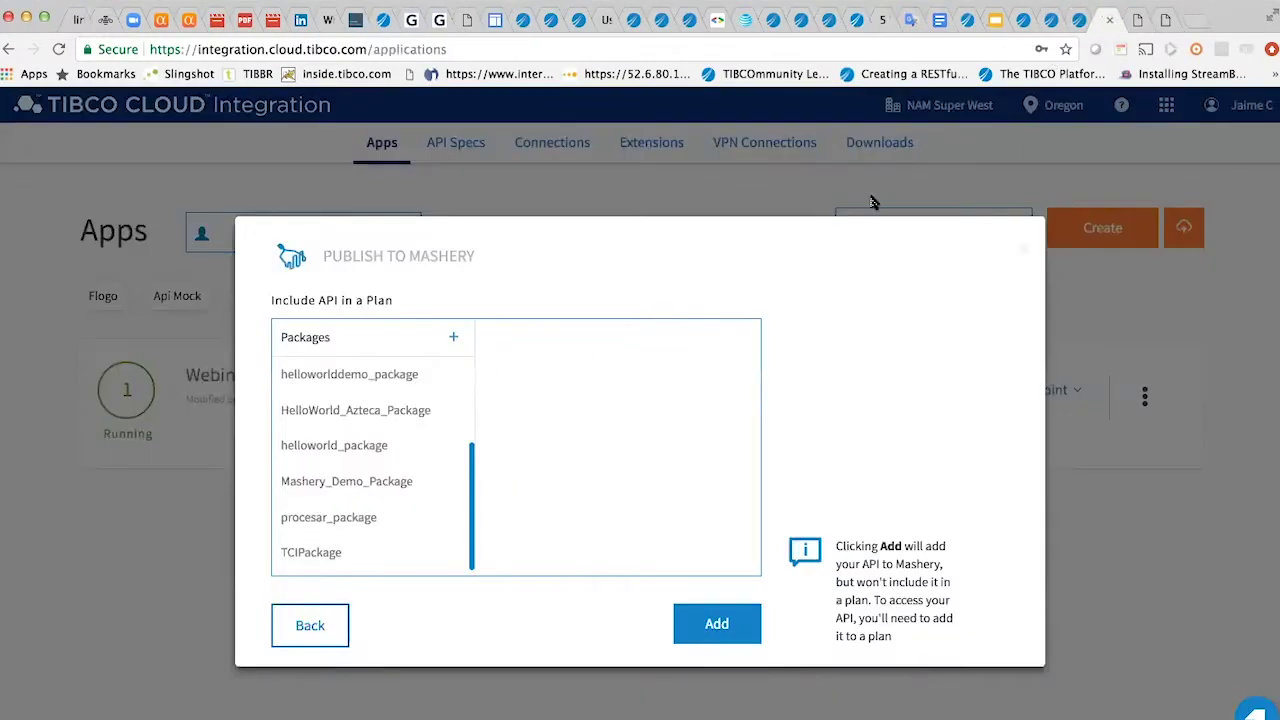
{"action": "left_click", "coordinate": [323, 561]}
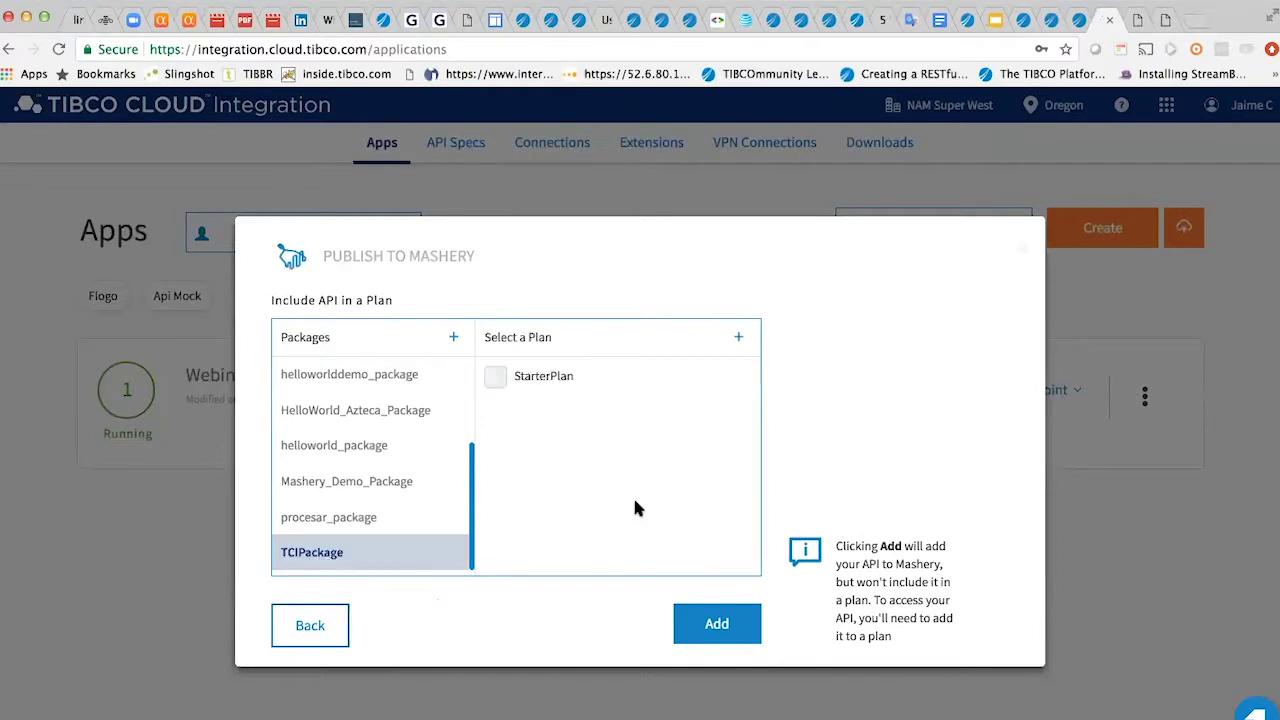
{"action": "left_click", "coordinate": [493, 378]}
{"action": "left_click", "coordinate": [708, 626]}
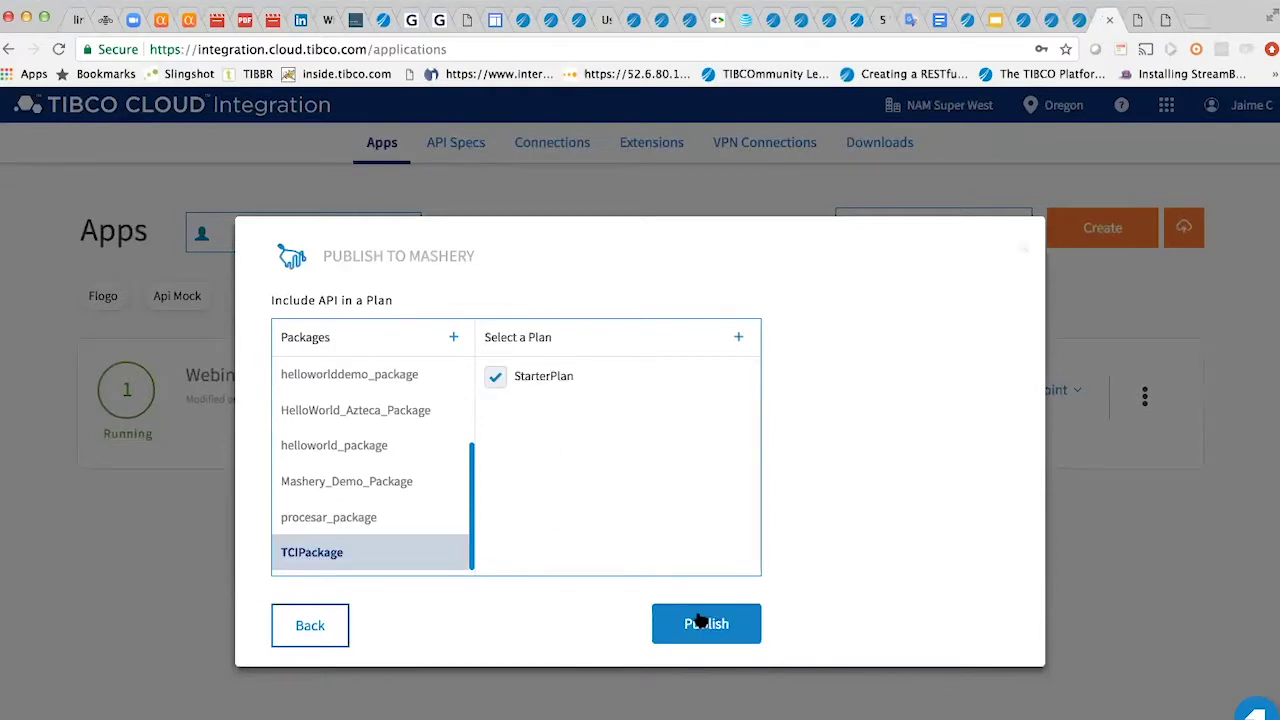
{"action": "left_click", "coordinate": [1165, 20]}
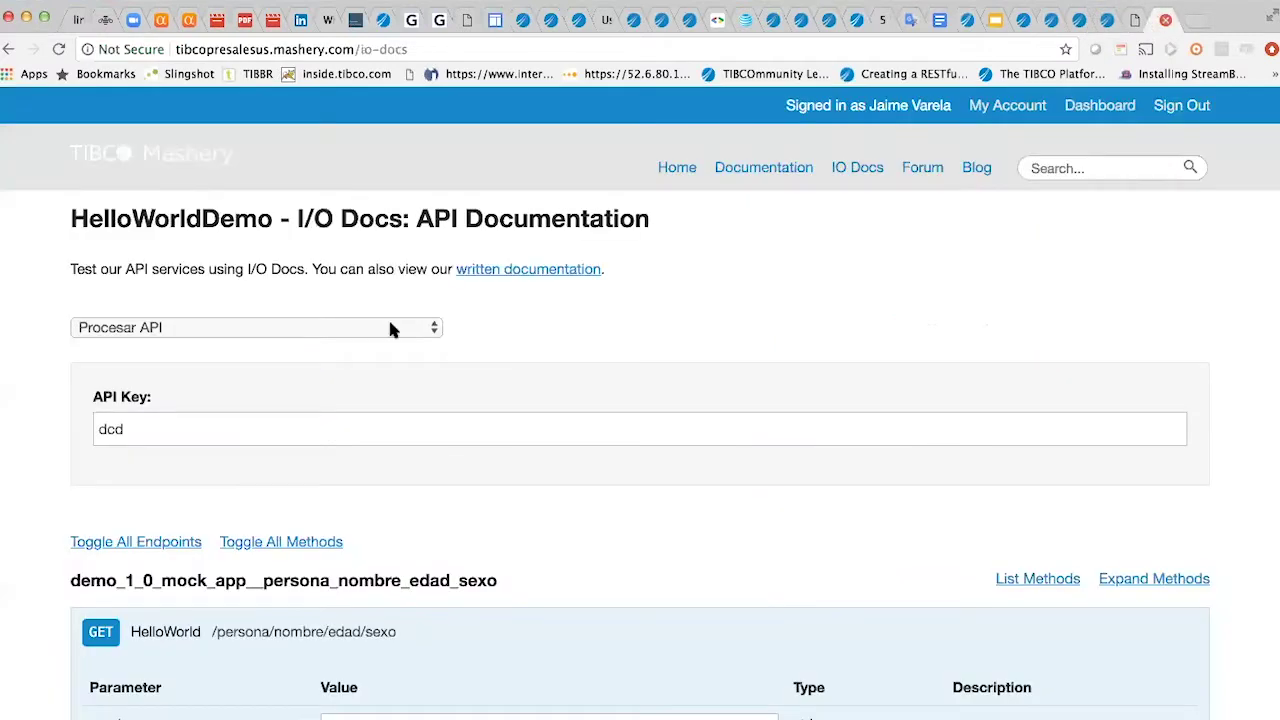
- Open StarterPlan's Plan Designer and inspect BWCloud's helloworld_app__helloworld_name endpoint
{"action": "left_click", "coordinate": [1135, 22]}
{"action": "left_click", "coordinate": [234, 425]}
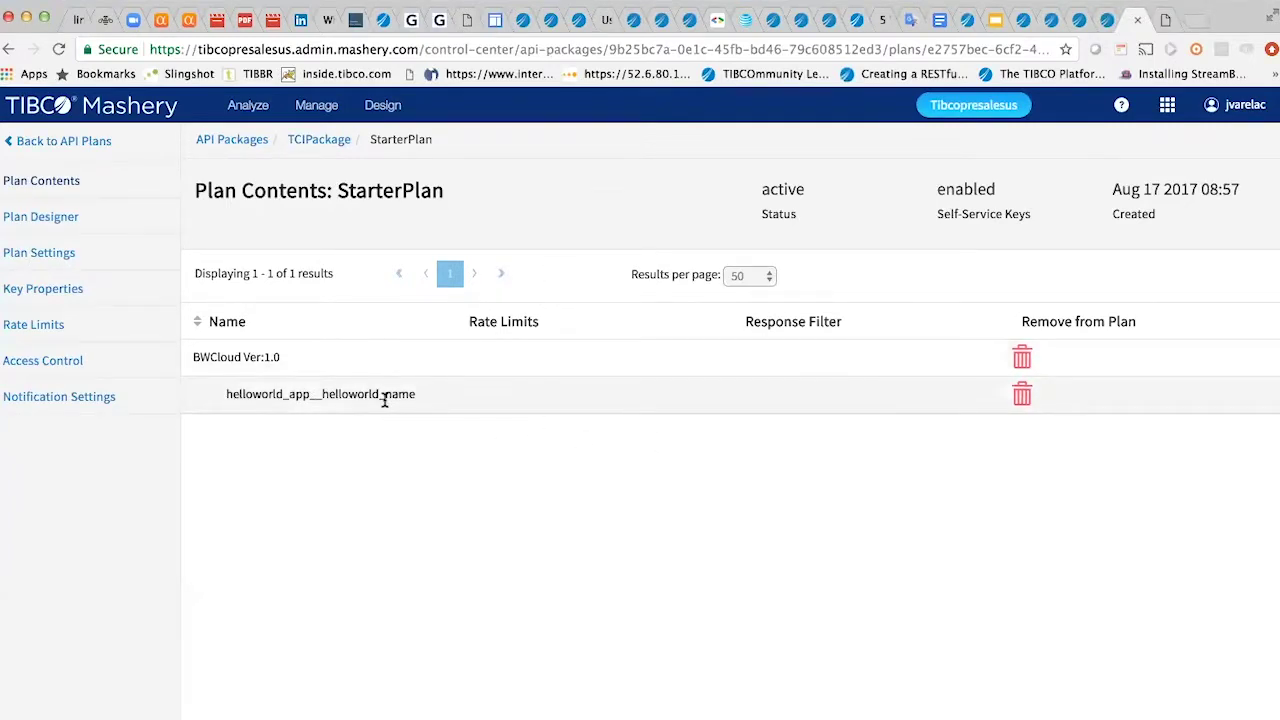
{"action": "left_click", "coordinate": [89, 215]}
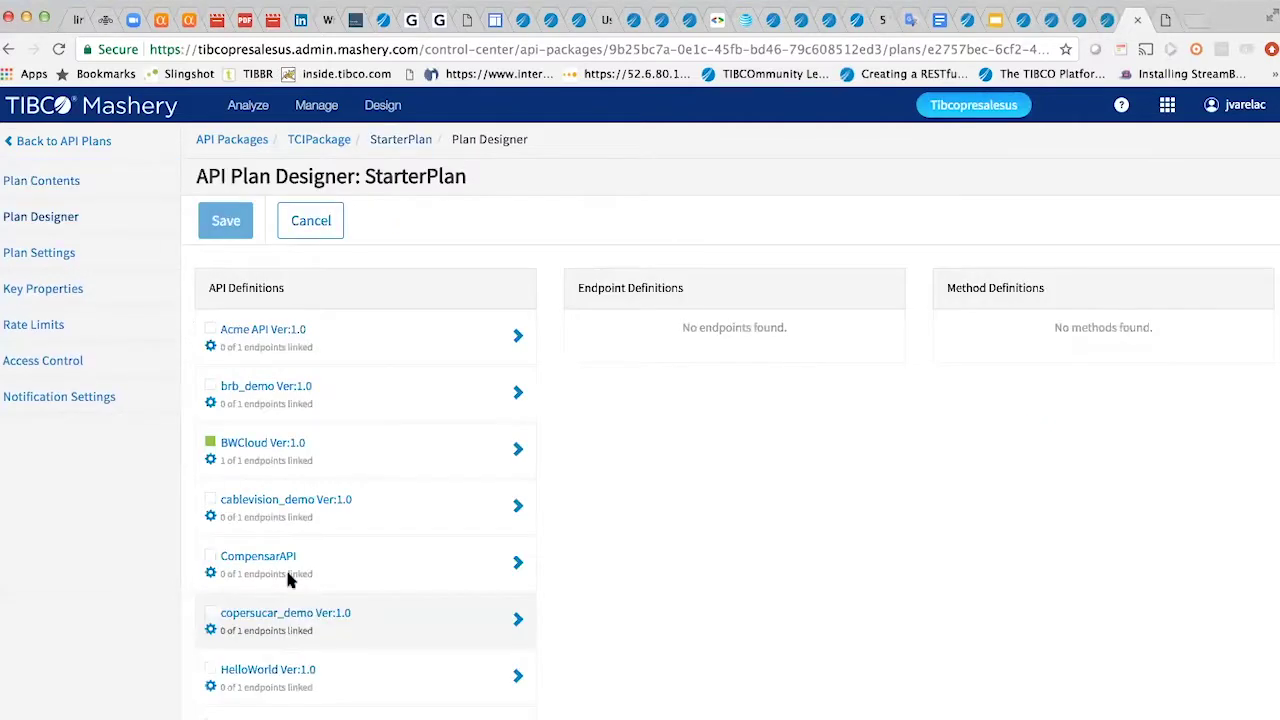
{"action": "left_click", "coordinate": [430, 455]}
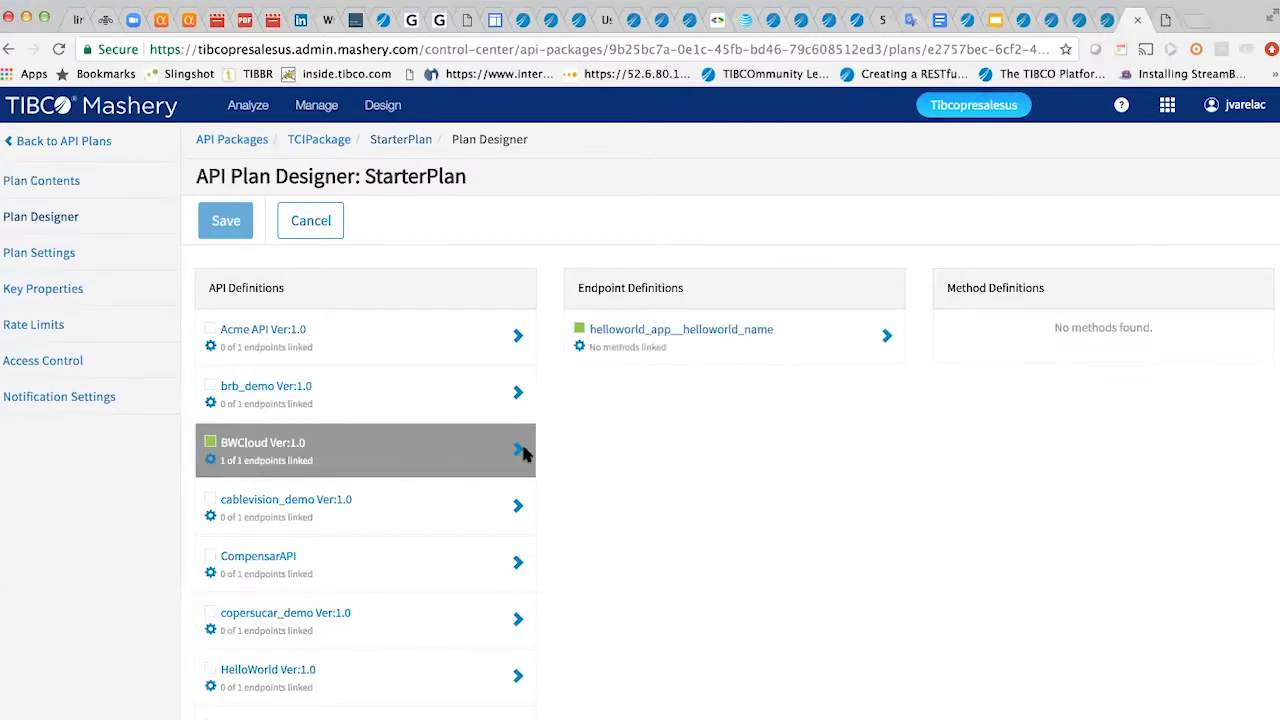
{"action": "left_click", "coordinate": [704, 337]}
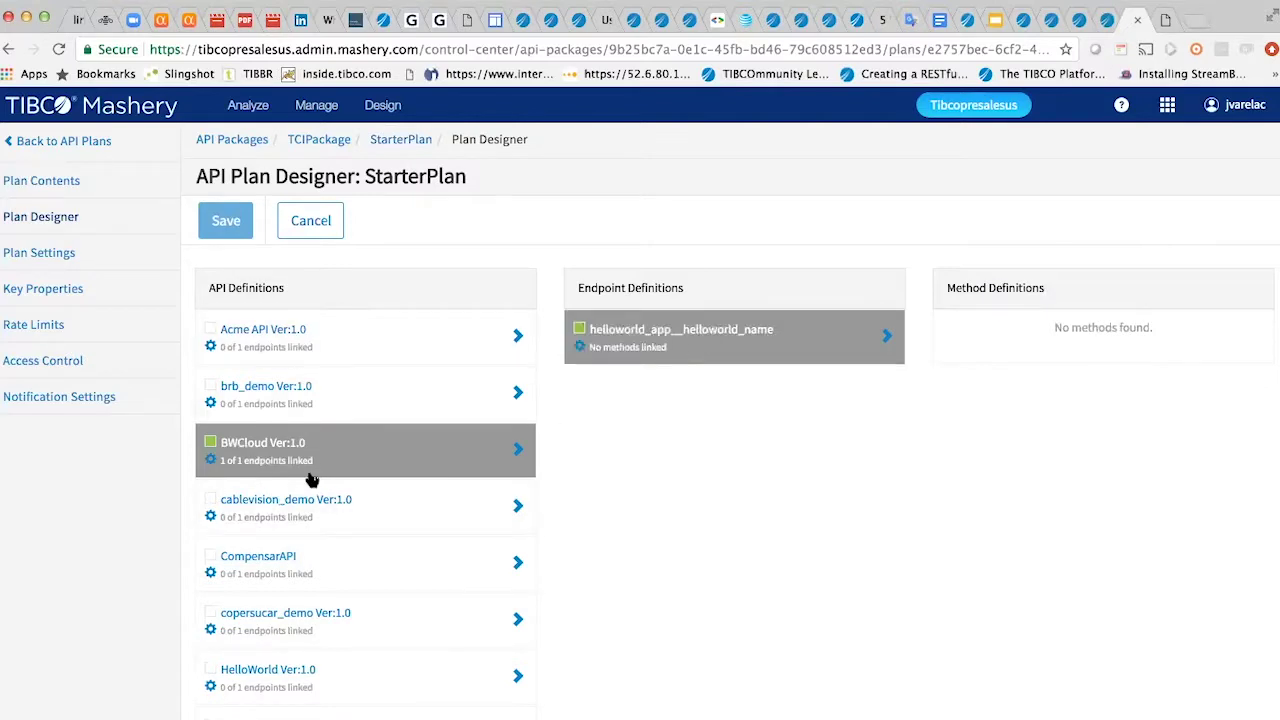
{"action": "scroll", "coordinate": [334, 543], "scroll_direction": "down", "scroll_amount": 2}
{"action": "scroll", "coordinate": [338, 544], "scroll_direction": "down", "scroll_amount": 3}
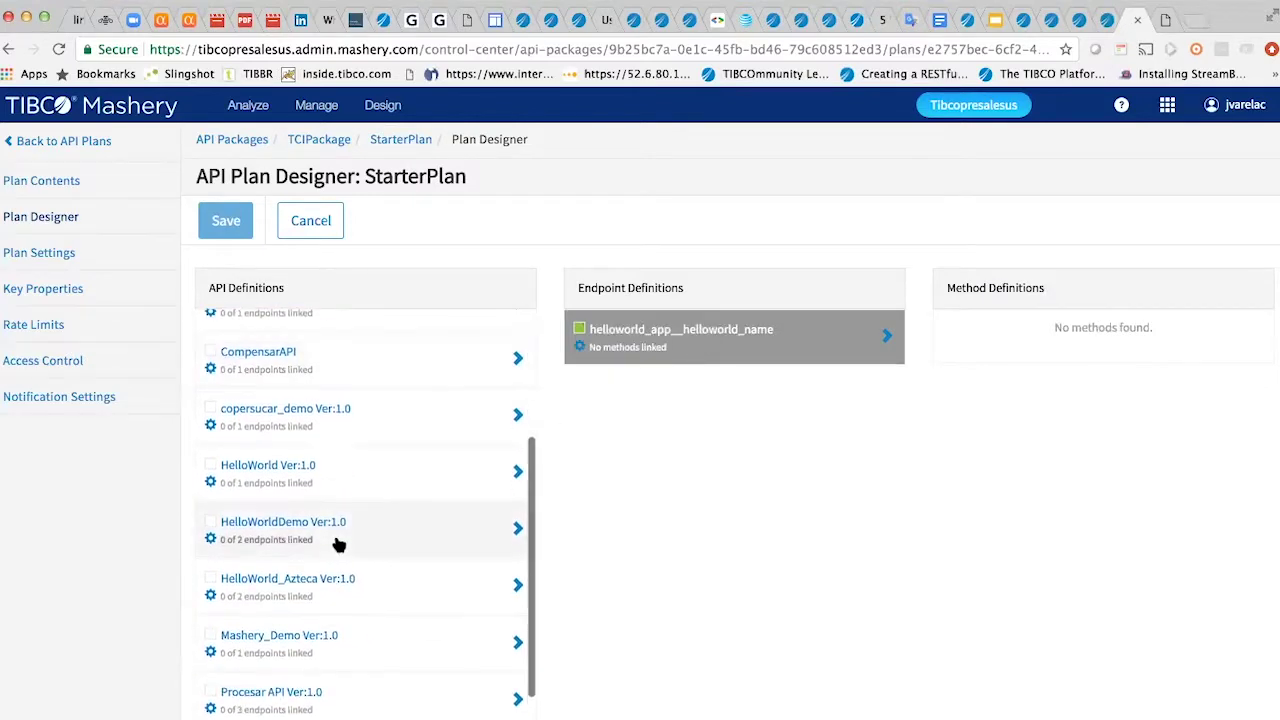
{"action": "scroll", "coordinate": [338, 543], "scroll_direction": "up", "scroll_amount": 2}
- Review StarterPlan's Plan Settings and Key Properties, rechecking the publish error in Integration
{"action": "left_click", "coordinate": [90, 252]}
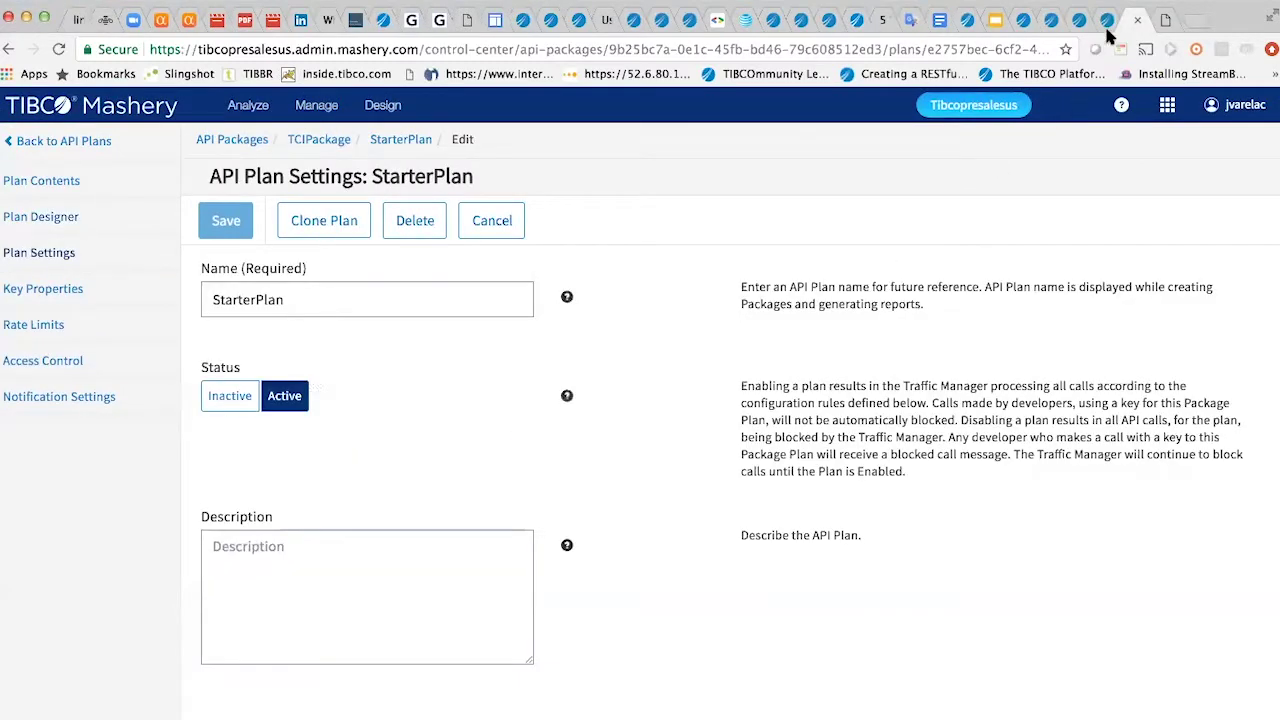
{"action": "left_click", "coordinate": [1106, 22]}
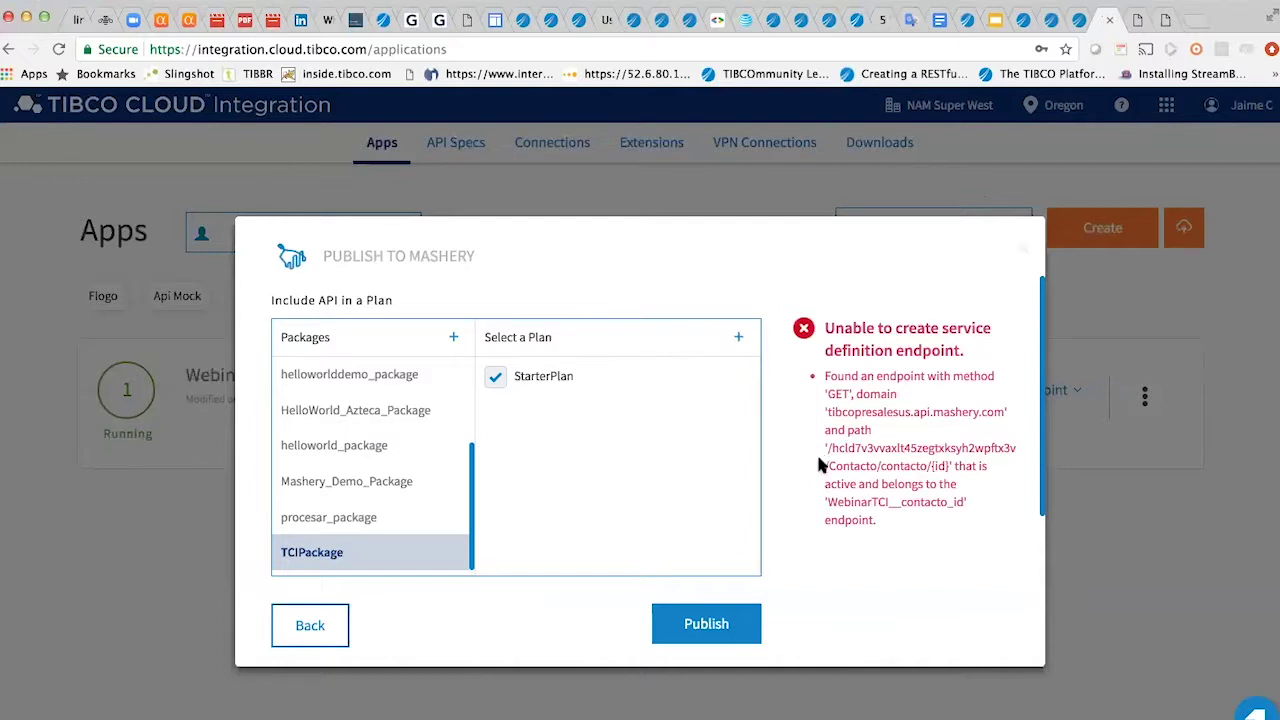
{"action": "left_click_drag", "start_coordinate": [828, 497], "coordinate": [876, 525]}
{"action": "left_click", "coordinate": [1137, 20]}
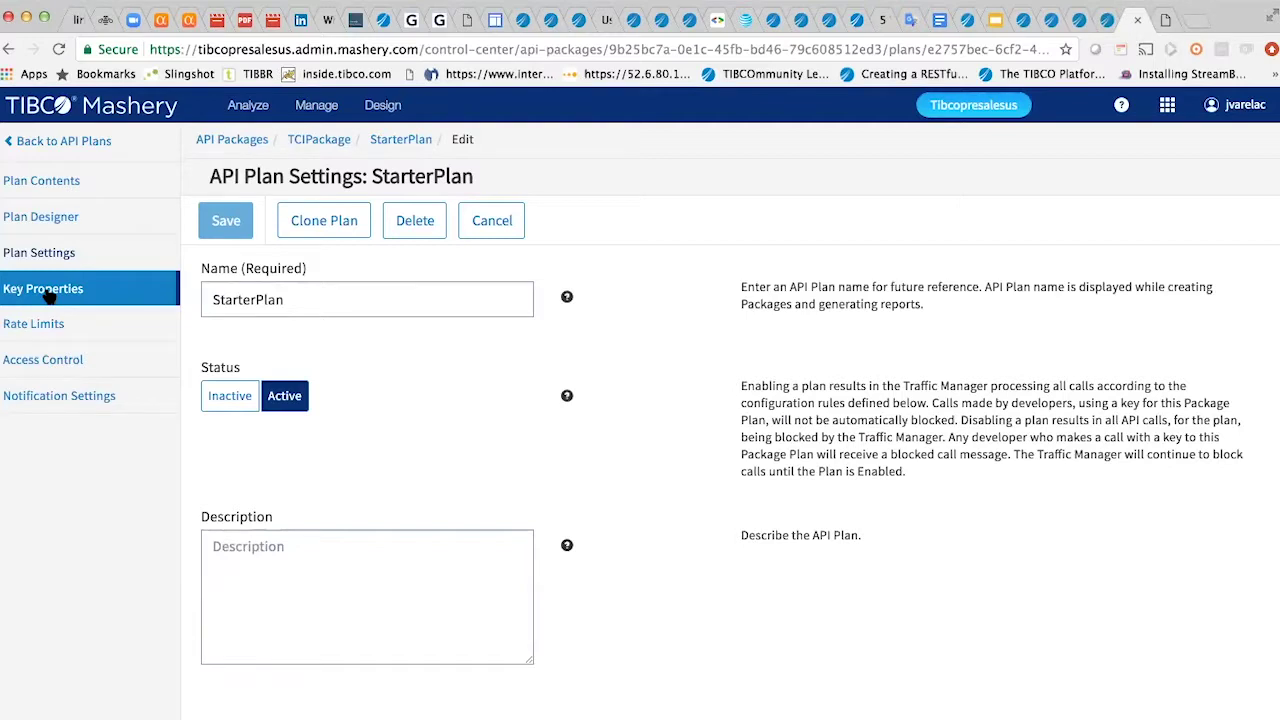
{"action": "left_click", "coordinate": [48, 290]}
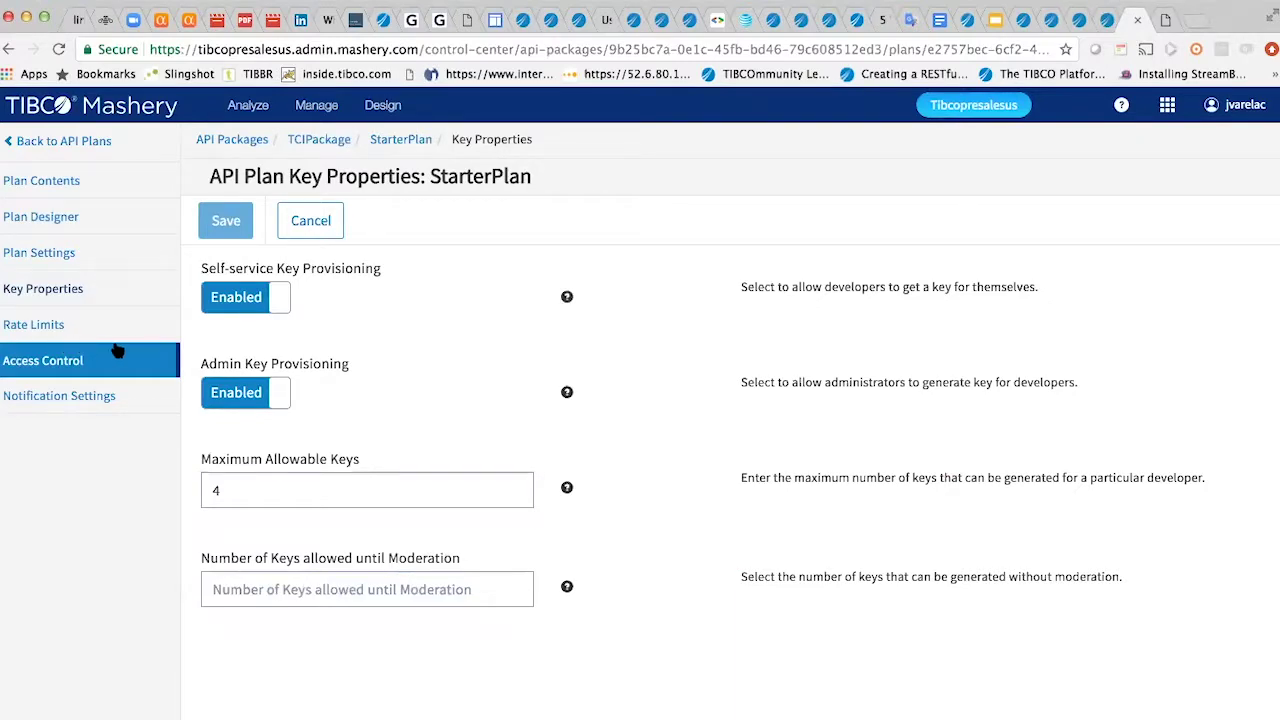
- Return to StarterPlan's Plan Designer, then open the list of API definitions
{"action": "left_click", "coordinate": [75, 214]}
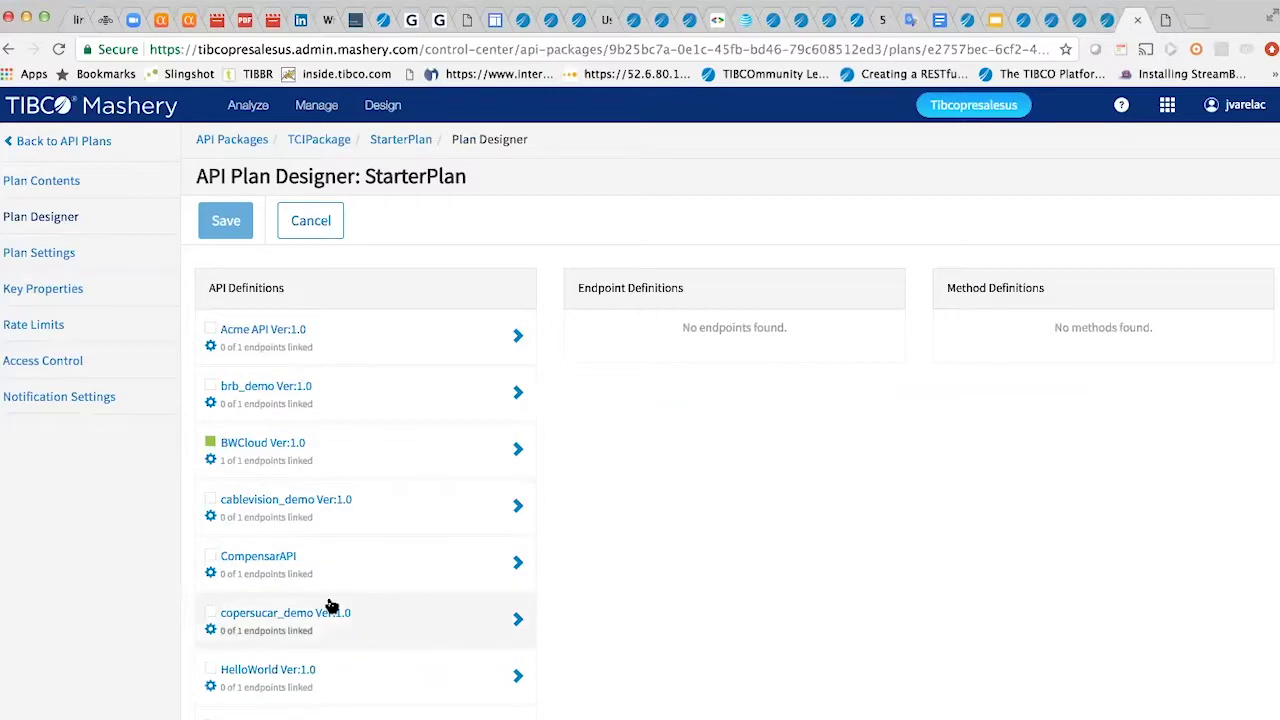
{"action": "scroll", "coordinate": [372, 630], "scroll_direction": "down", "scroll_amount": 5}
{"action": "scroll", "coordinate": [372, 627], "scroll_direction": "up", "scroll_amount": 2}
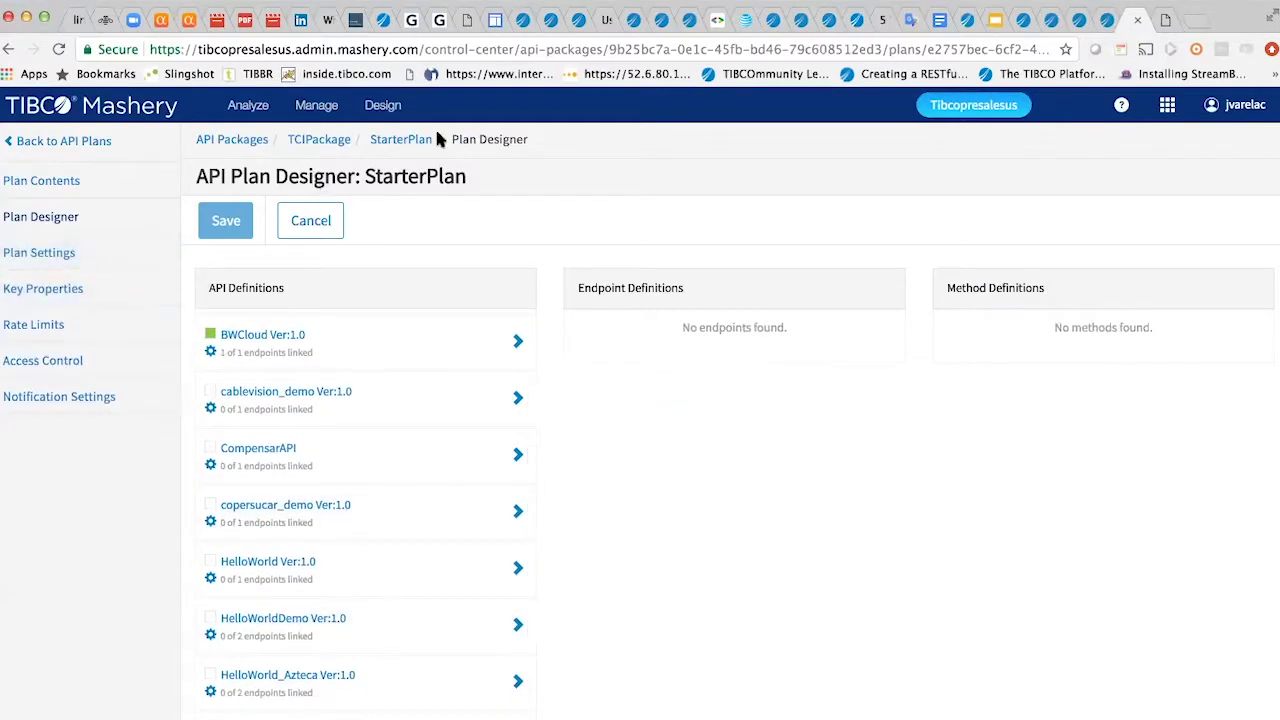
{"action": "mouse_move", "coordinate": [407, 115]}
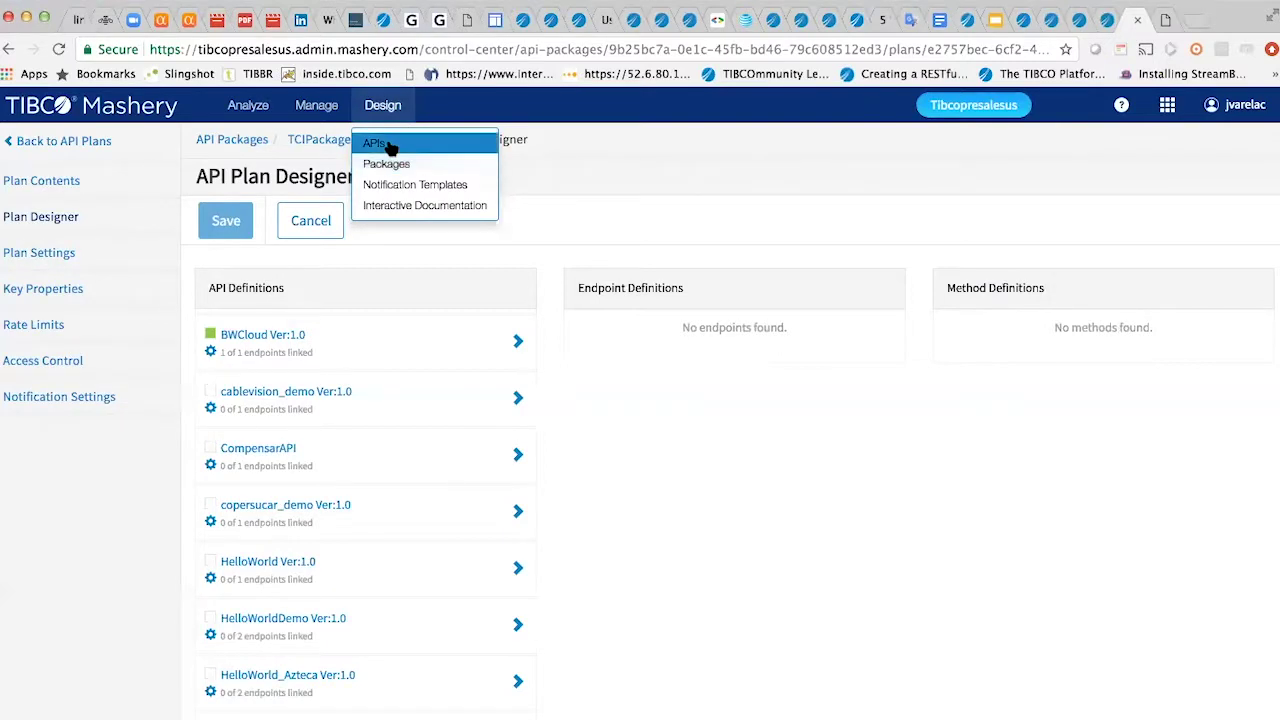
{"action": "left_click", "coordinate": [374, 146]}
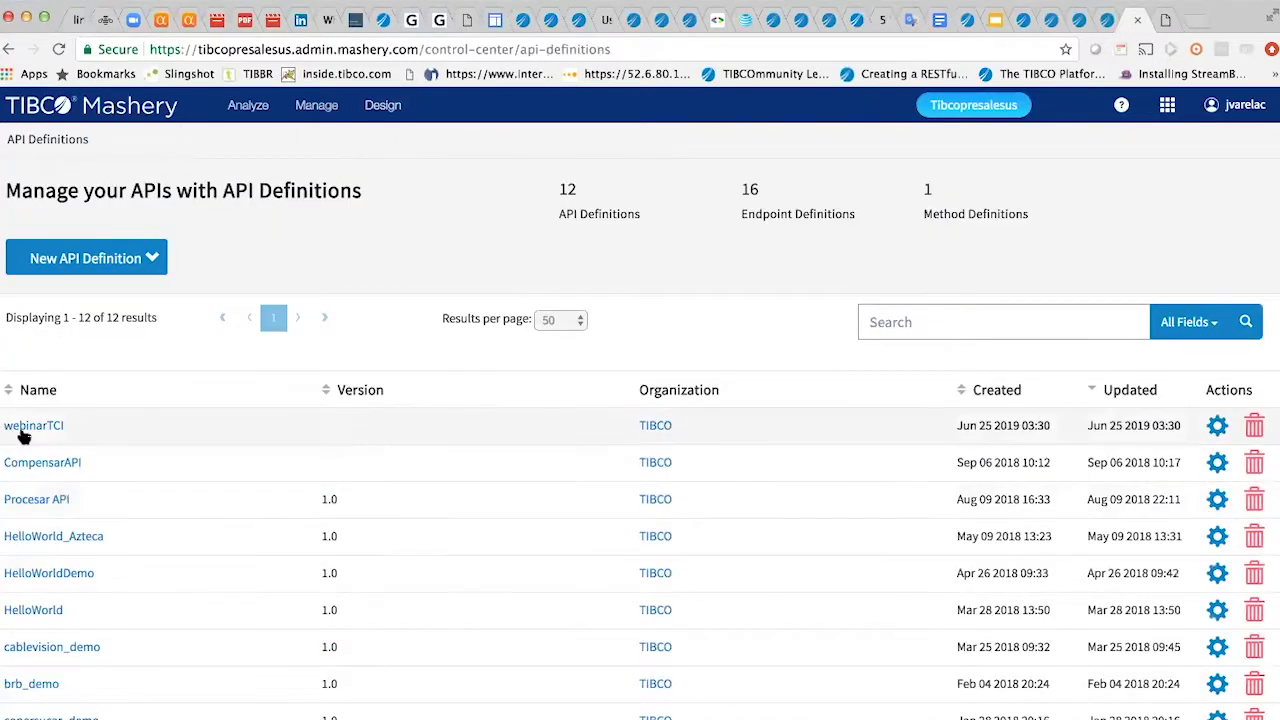
- Review webinarTCI's definition settings, security settings, error sets and Performance Acceleration pages
{"action": "left_click", "coordinate": [28, 428]}
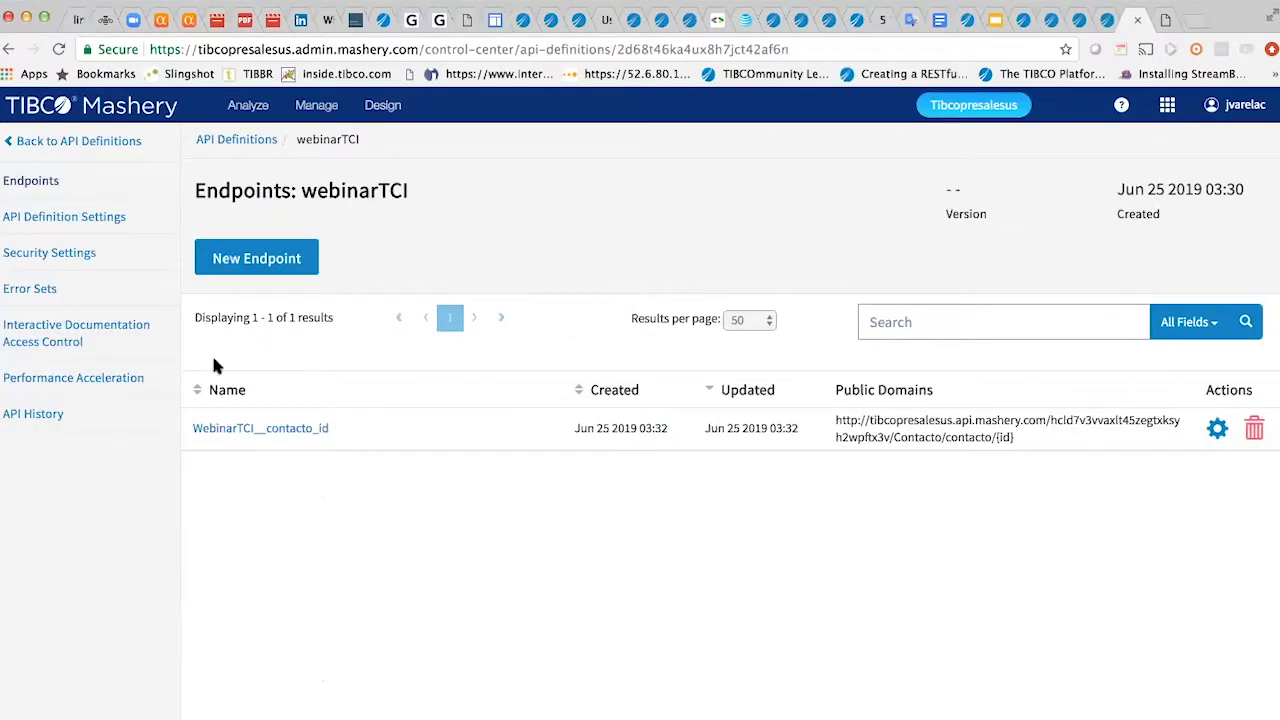
{"action": "left_click", "coordinate": [70, 214]}
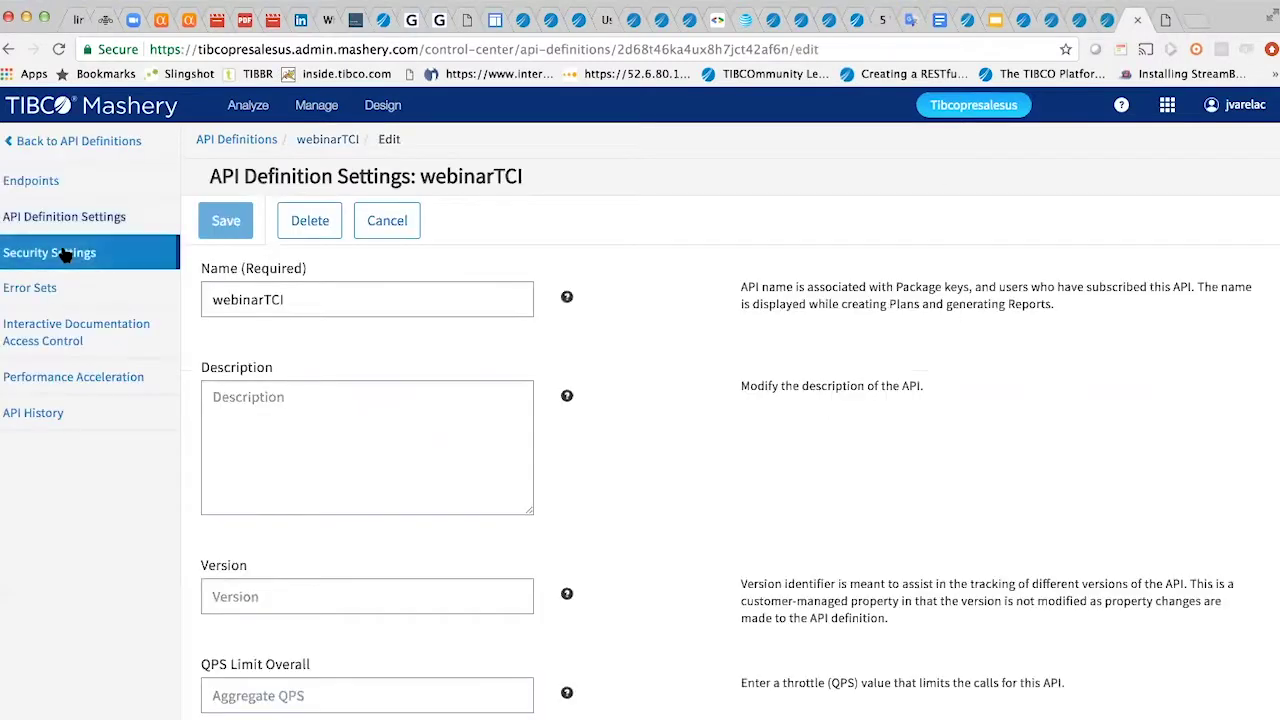
{"action": "left_click", "coordinate": [63, 254]}
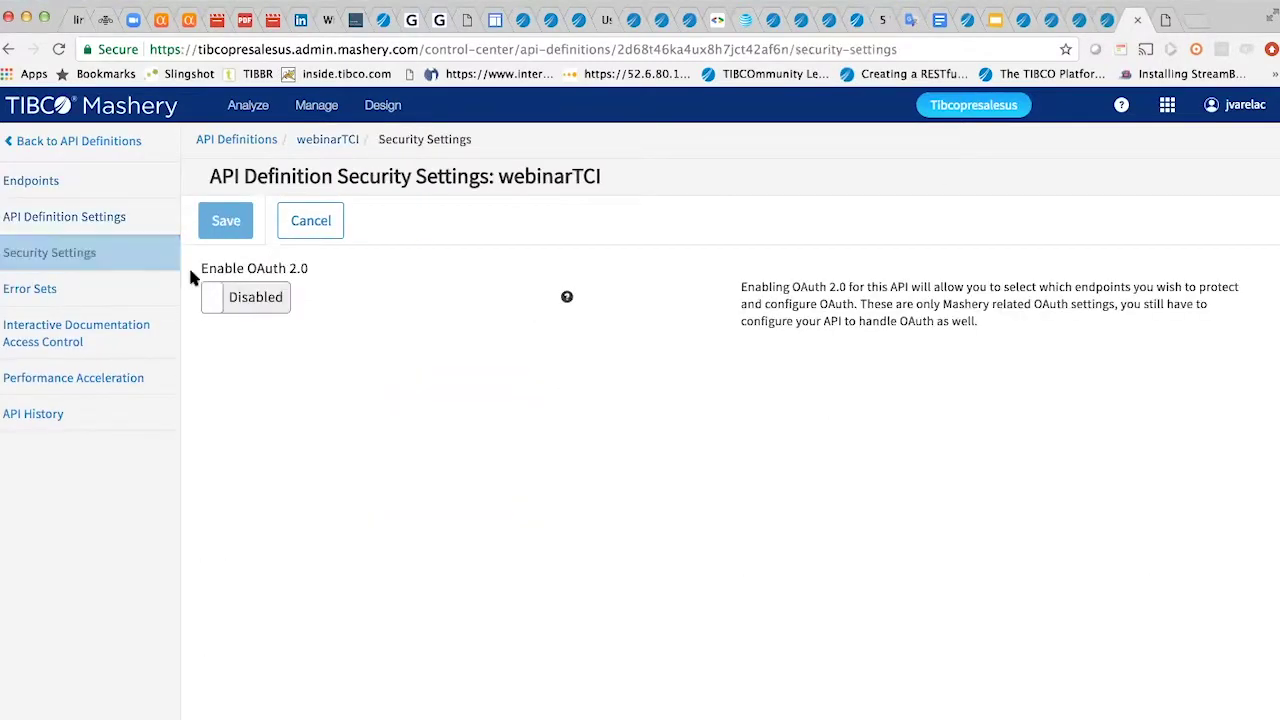
{"action": "left_click", "coordinate": [93, 287]}
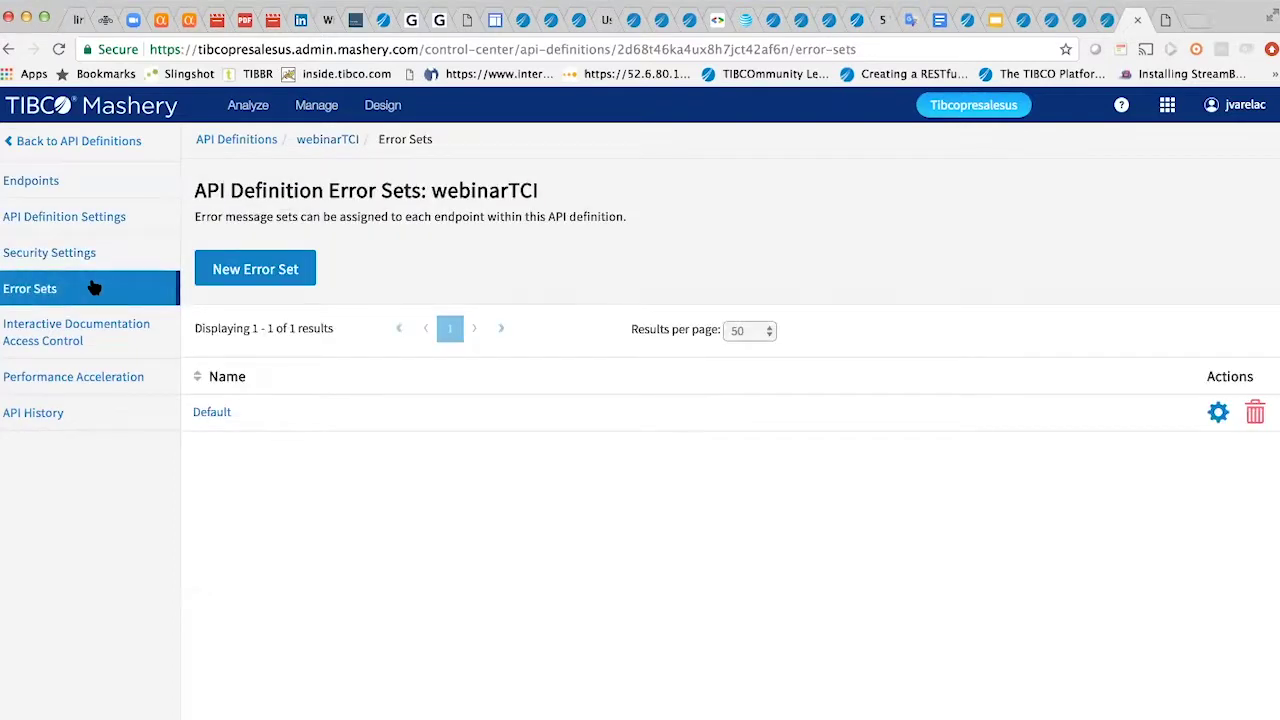
{"action": "left_click", "coordinate": [62, 381]}
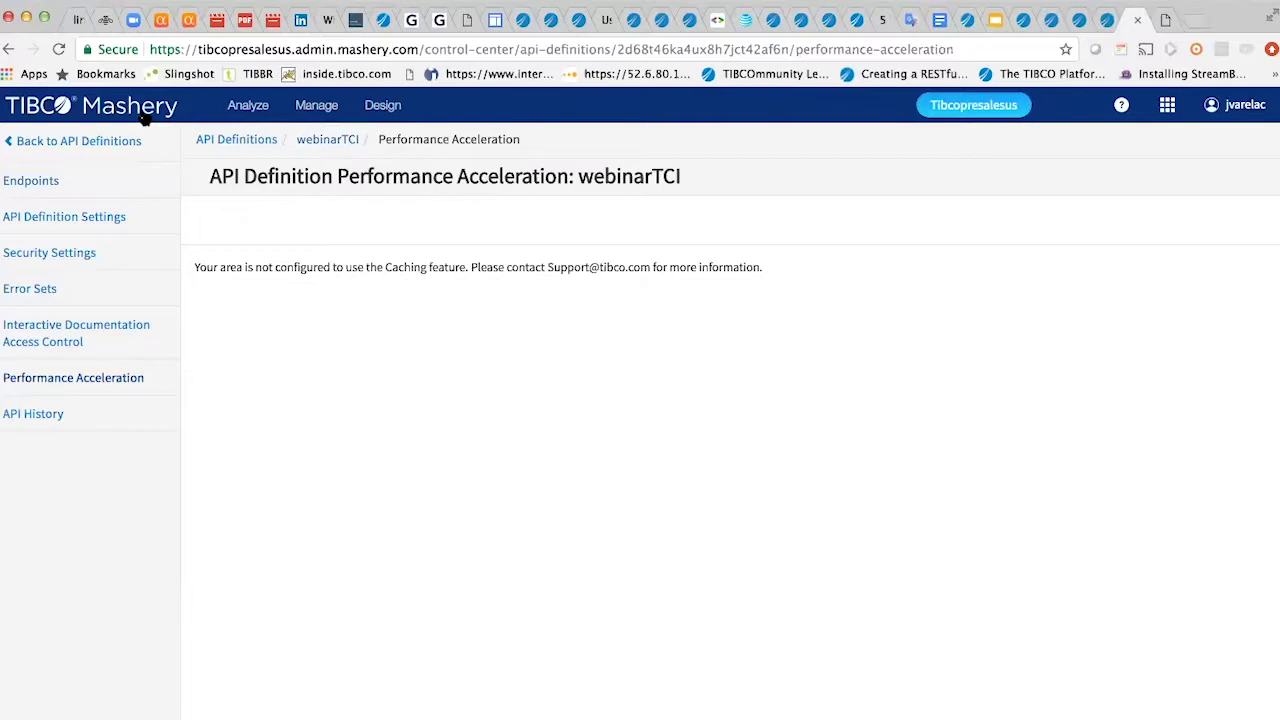
{"action": "left_click", "coordinate": [335, 117]}
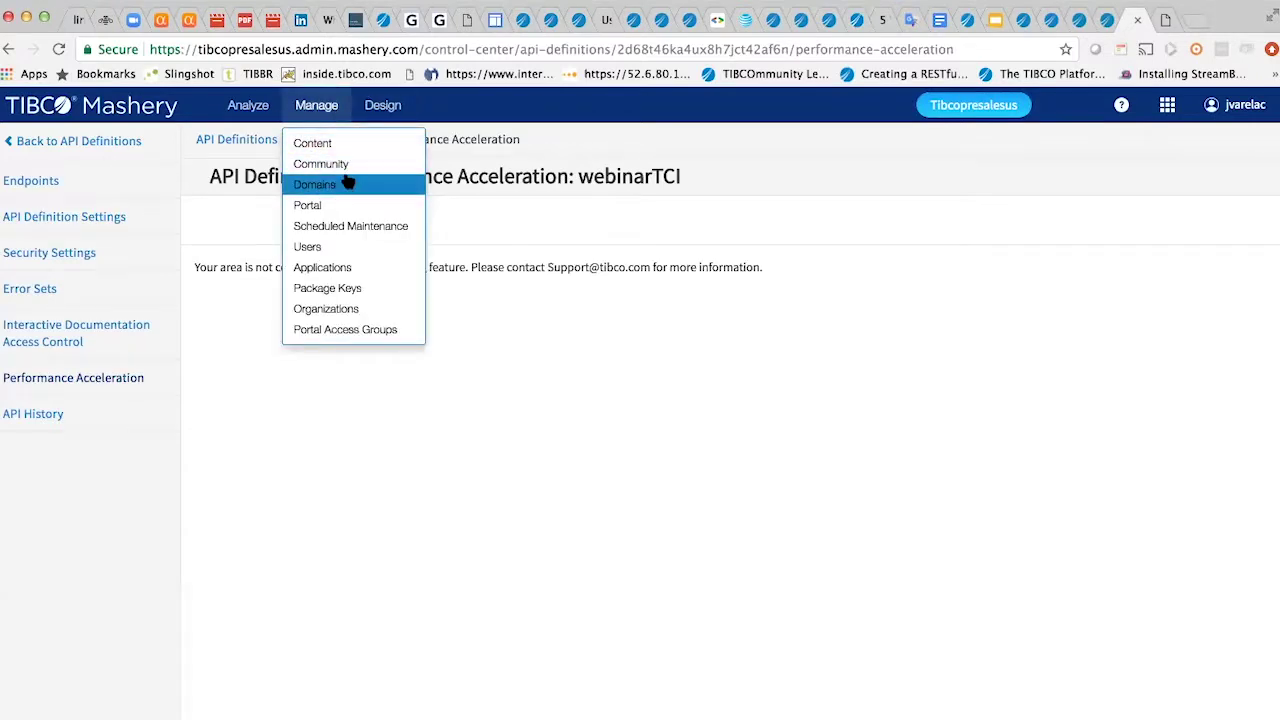
- Open Analyze > Reports and scroll through the Packages traffic report
{"action": "left_click", "coordinate": [333, 309]}
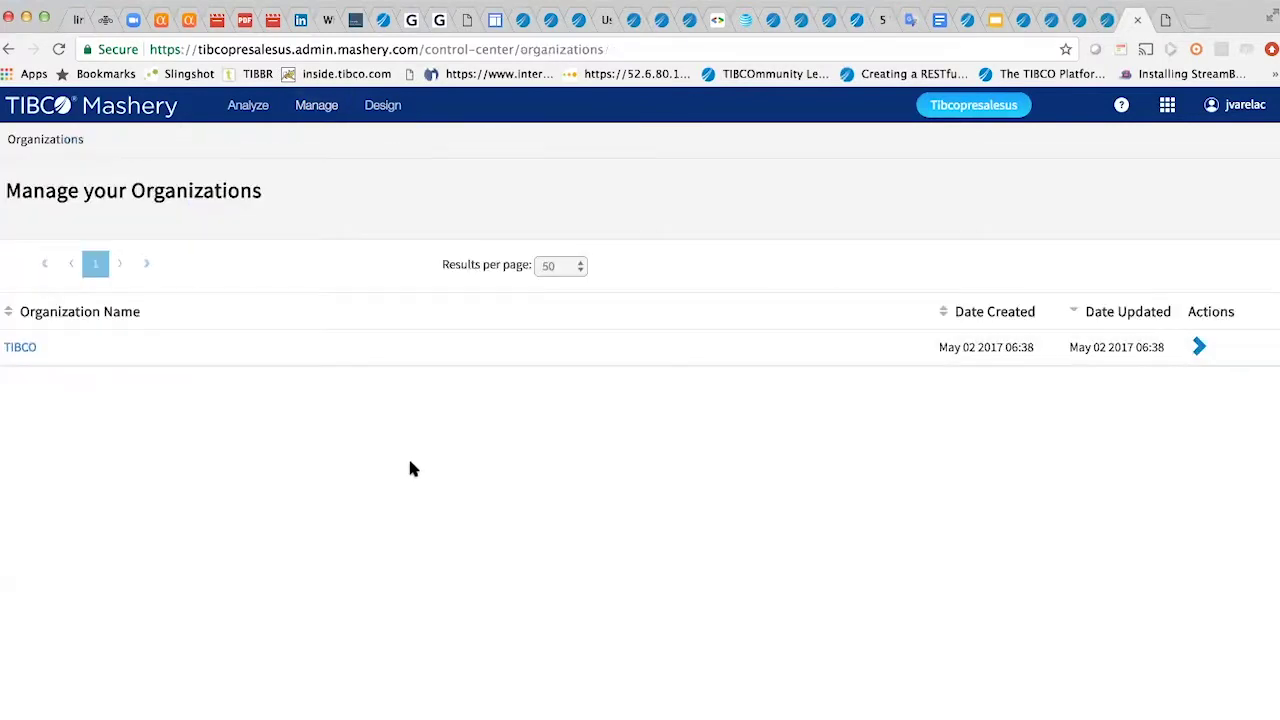
{"action": "mouse_move", "coordinate": [258, 104]}
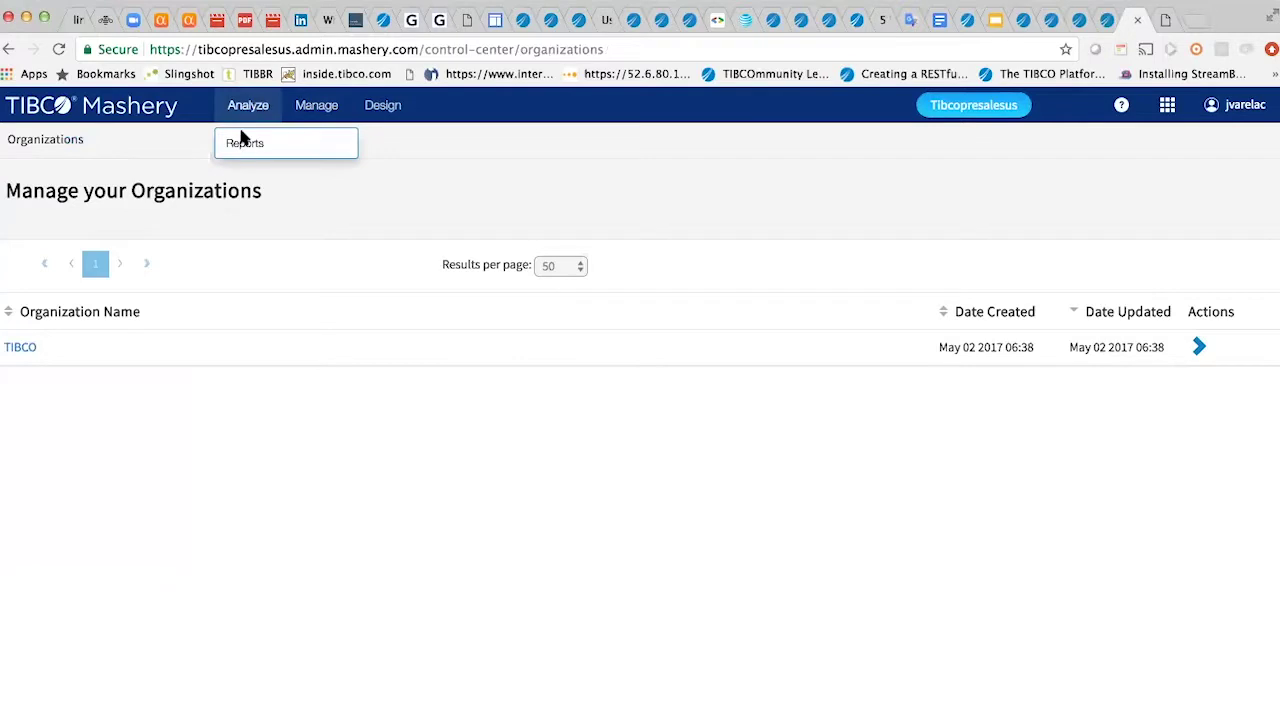
{"action": "left_click", "coordinate": [244, 146]}
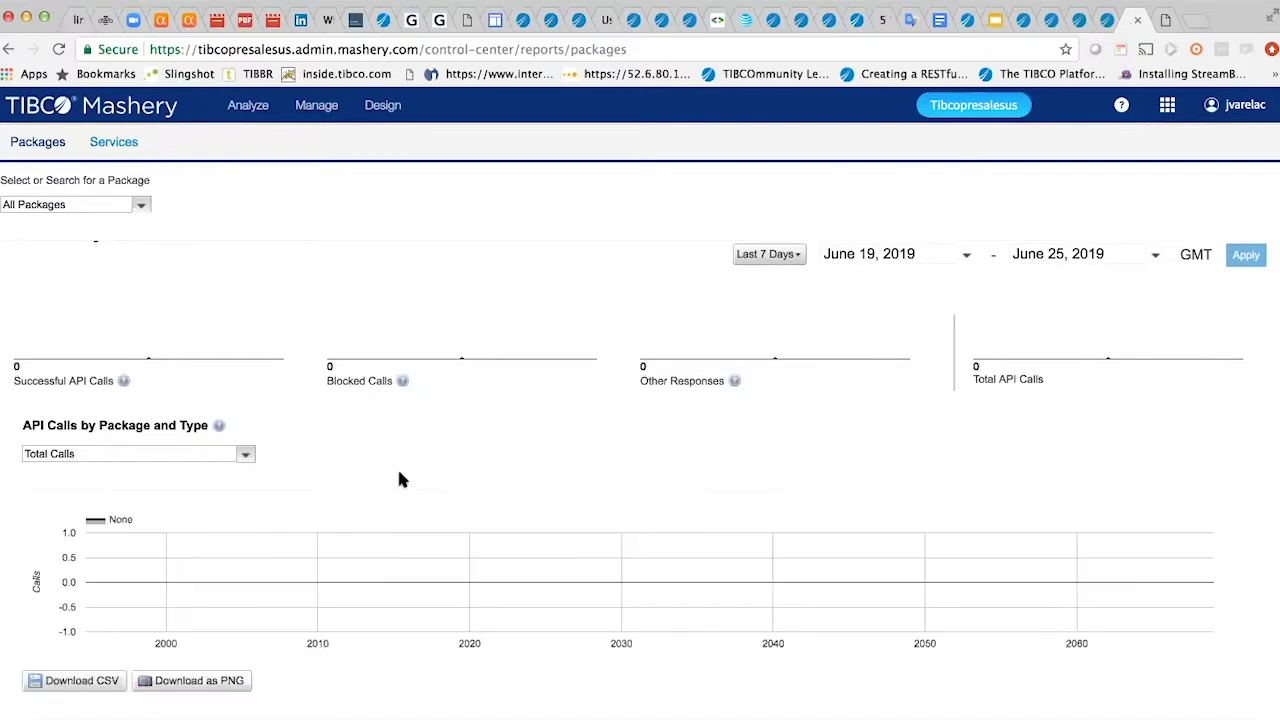
{"action": "scroll", "coordinate": [951, 463], "scroll_direction": "down", "scroll_amount": 2}
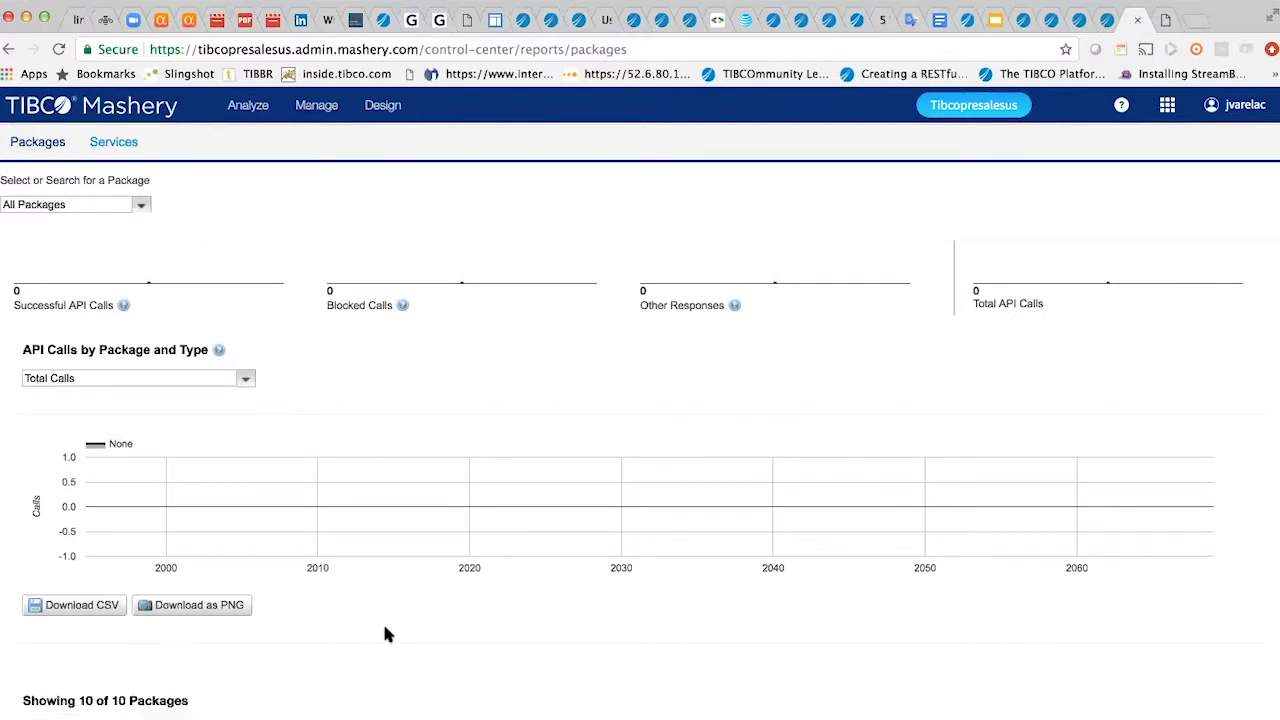
{"action": "scroll", "coordinate": [382, 621], "scroll_direction": "down", "scroll_amount": 6}
{"action": "scroll", "coordinate": [386, 634], "scroll_direction": "up", "scroll_amount": 6}
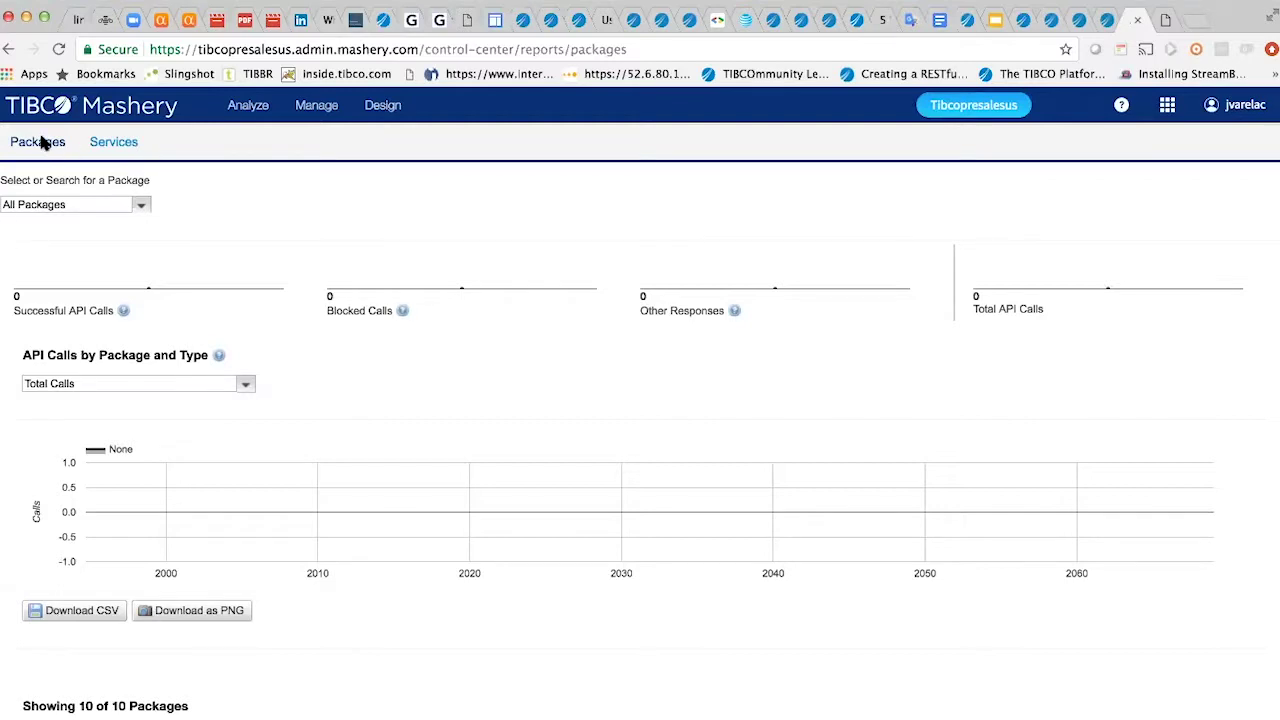
- Show the Services report for June 19–25, 2019, charting only Successful Calls
{"action": "left_click", "coordinate": [107, 147]}
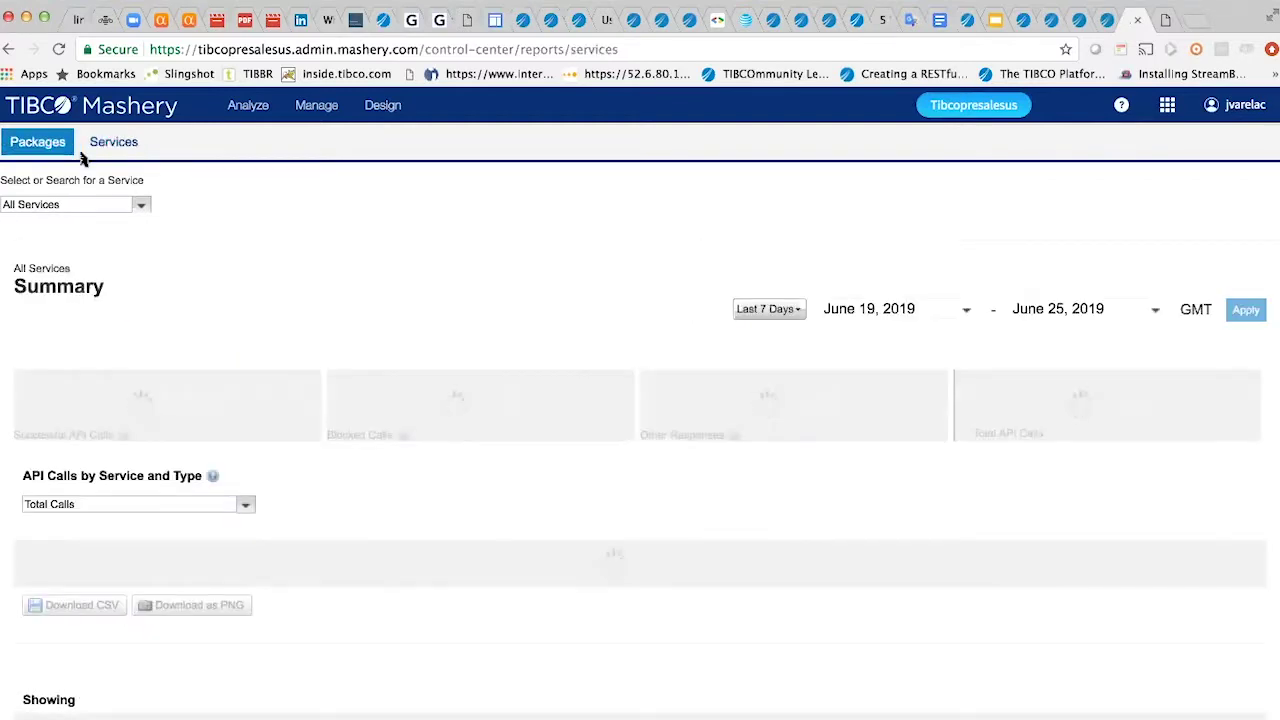
{"action": "left_click", "coordinate": [248, 508]}
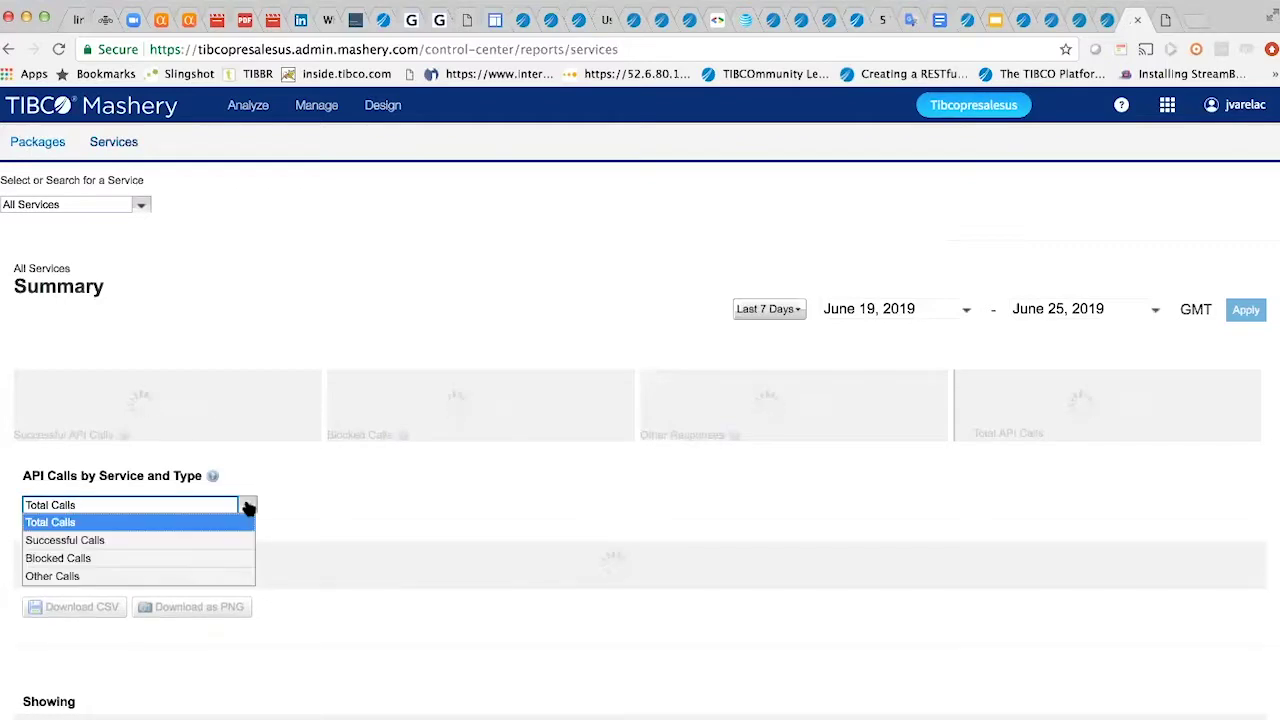
{"action": "left_click", "coordinate": [104, 541]}
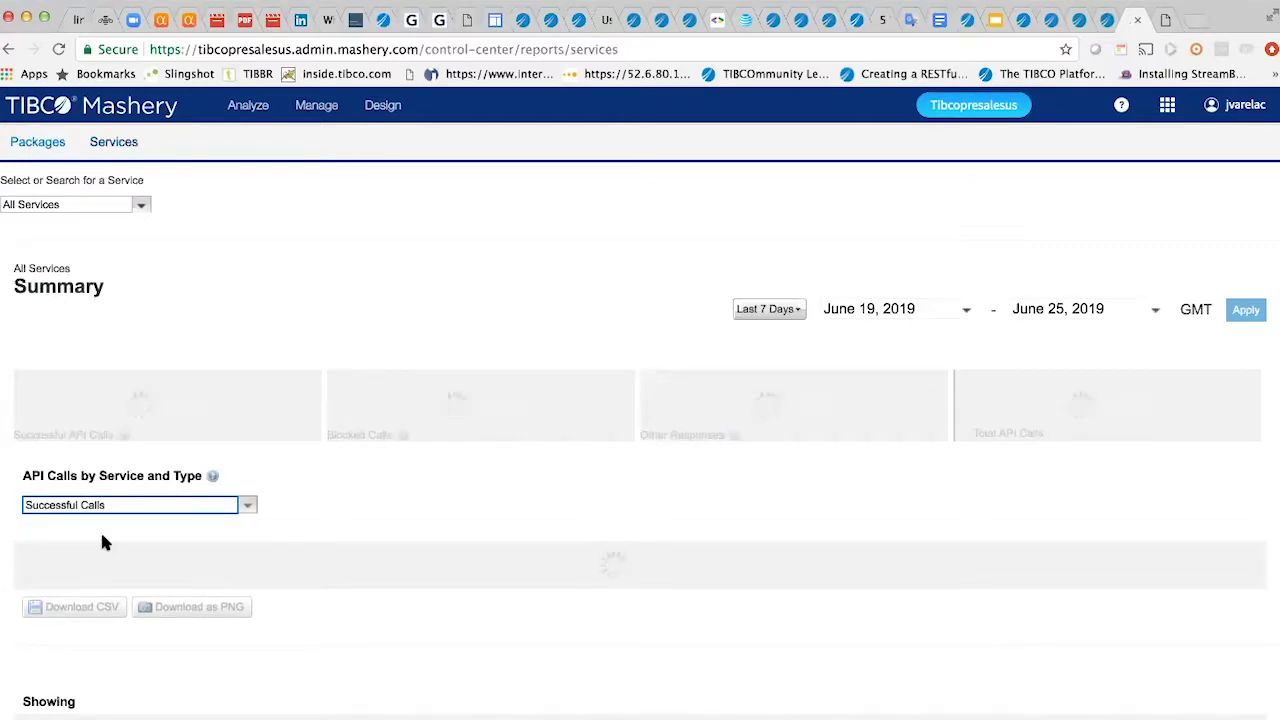
{"action": "left_click", "coordinate": [1165, 22]}
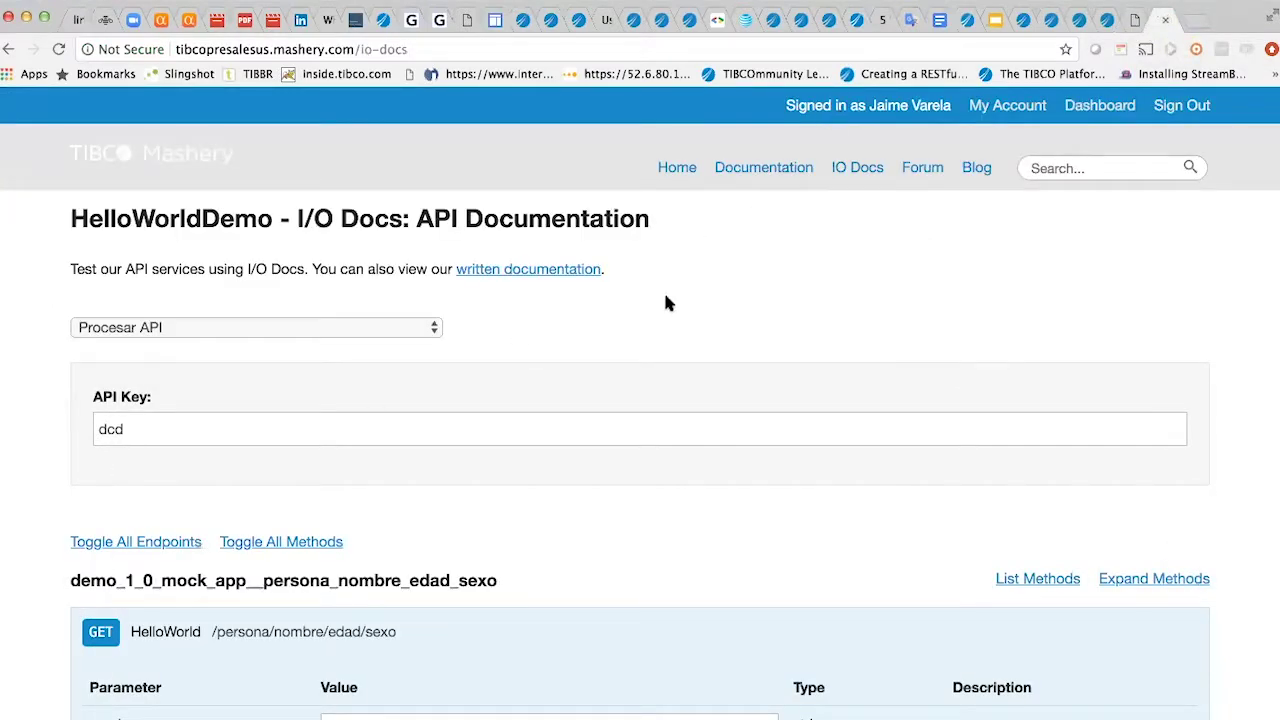
- Load the Mashery_Demo I/O Docs and scroll through its helloworld GET method and 404 response
{"action": "left_click", "coordinate": [430, 328]}
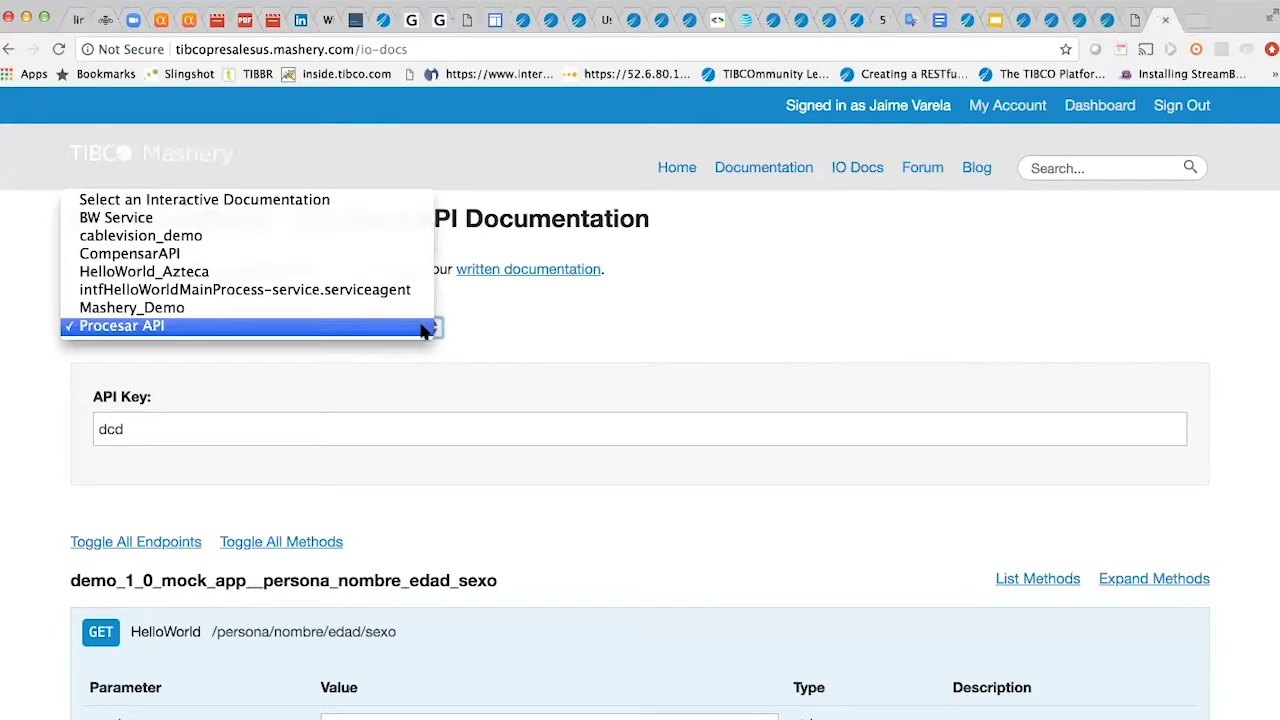
{"action": "left_click", "coordinate": [237, 309]}
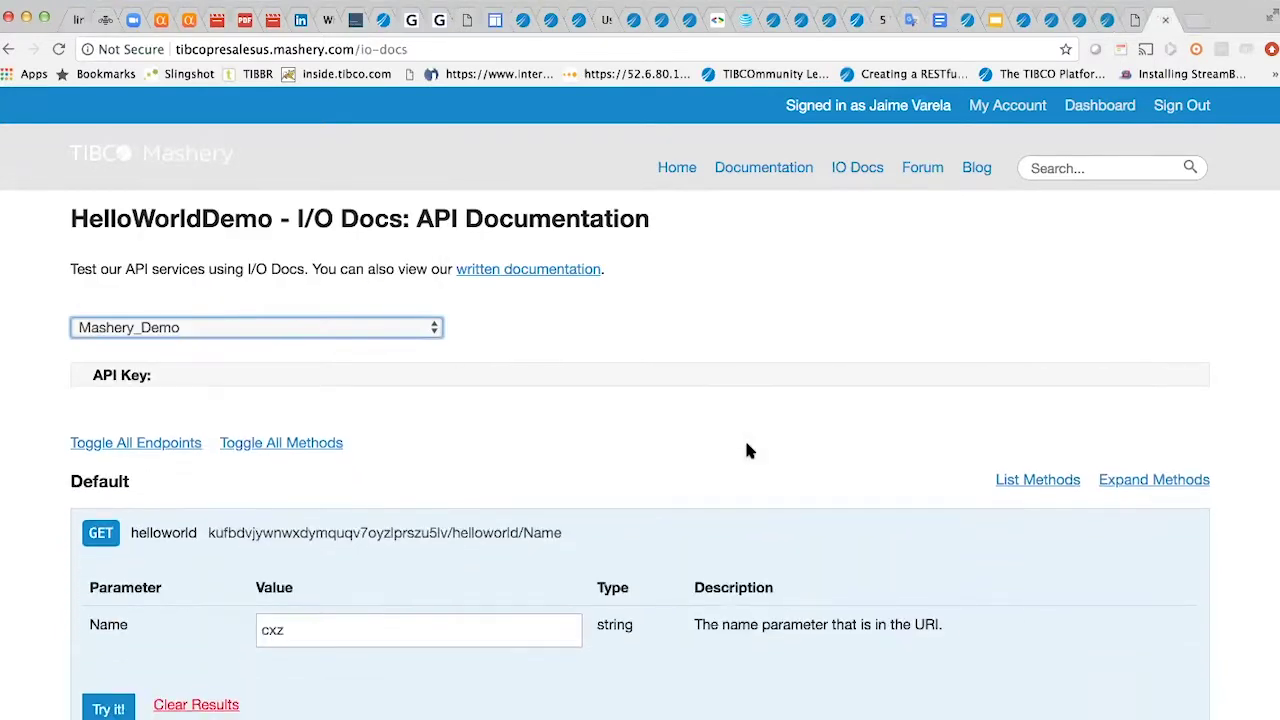
{"action": "scroll", "coordinate": [748, 451], "scroll_direction": "down", "scroll_amount": 5}
{"action": "scroll", "coordinate": [748, 451], "scroll_direction": "down", "scroll_amount": 2}
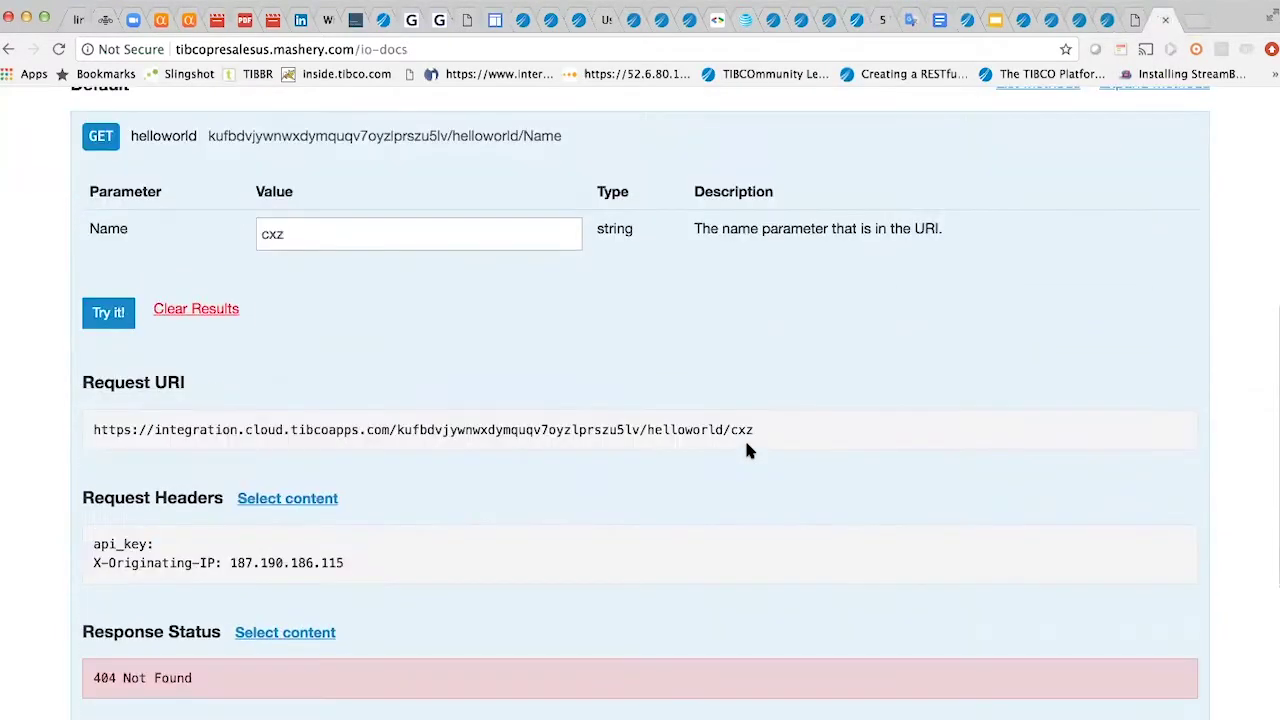
{"action": "scroll", "coordinate": [747, 451], "scroll_direction": "up", "scroll_amount": 2}
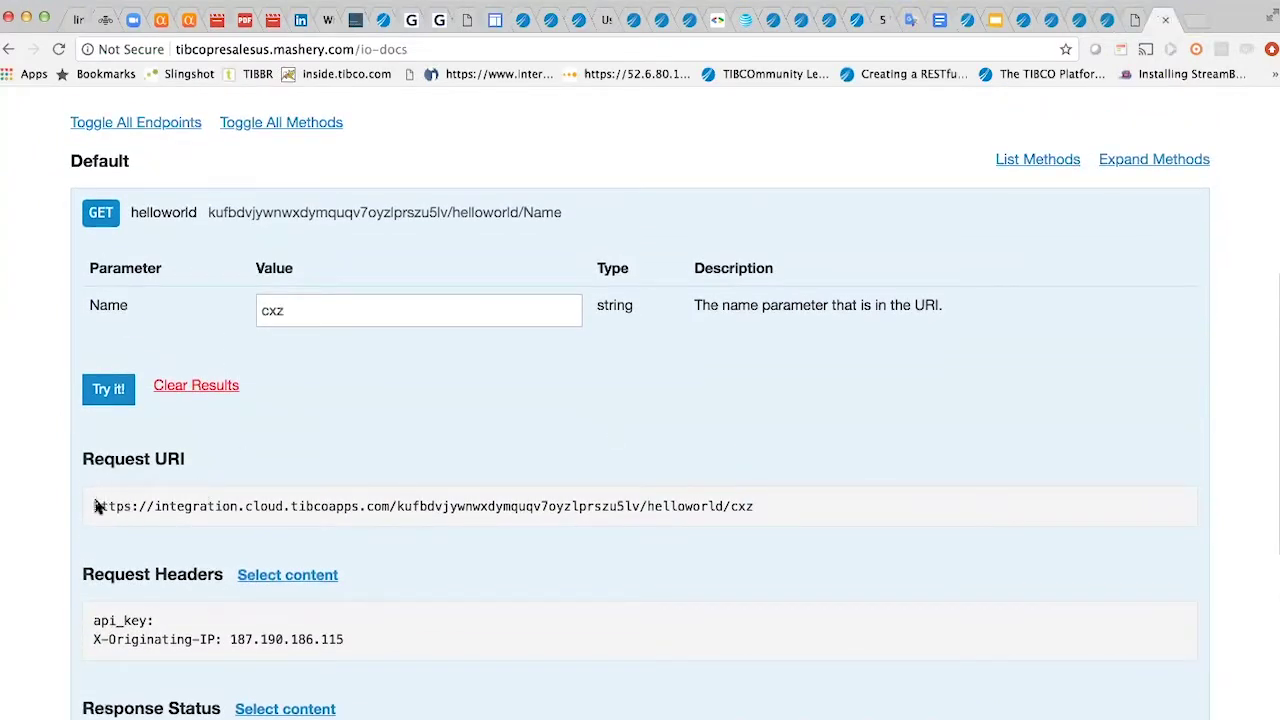
{"action": "scroll", "coordinate": [527, 428], "scroll_direction": "up", "scroll_amount": 6}
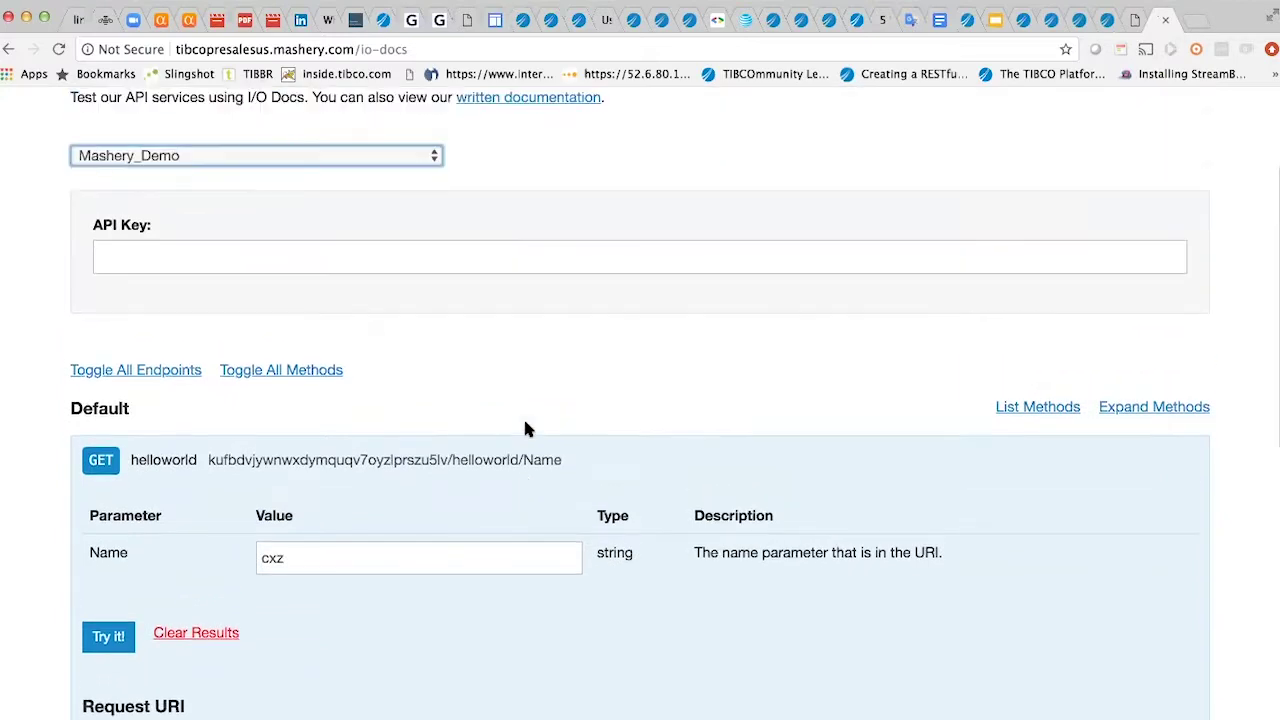
{"action": "left_click", "coordinate": [437, 174]}
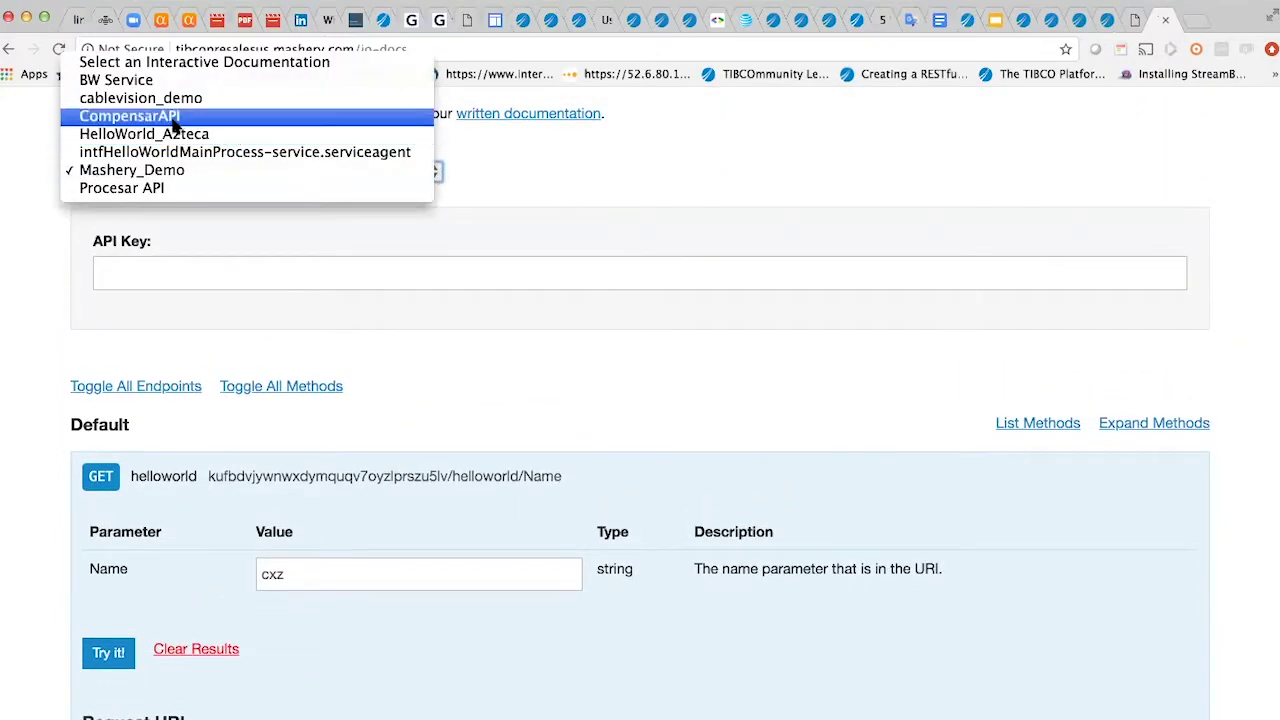
{"action": "left_click", "coordinate": [229, 179]}
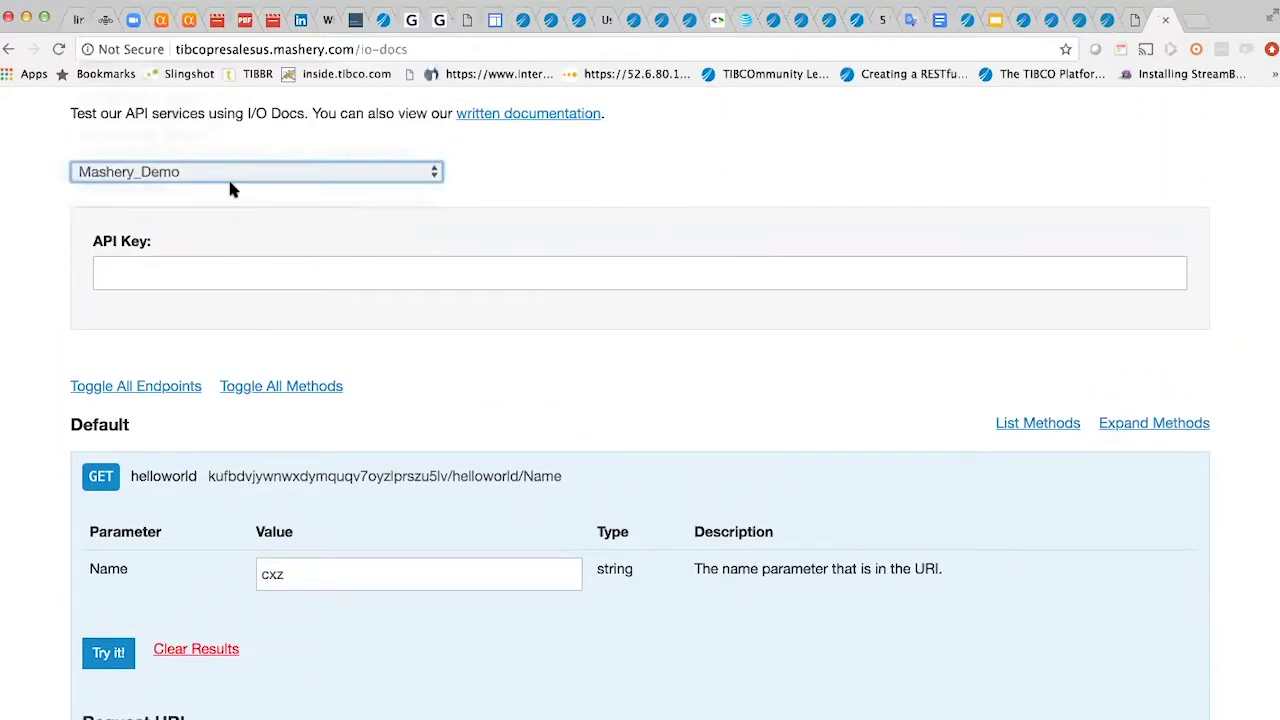
{"action": "scroll", "coordinate": [736, 385], "scroll_direction": "up", "scroll_amount": 4}
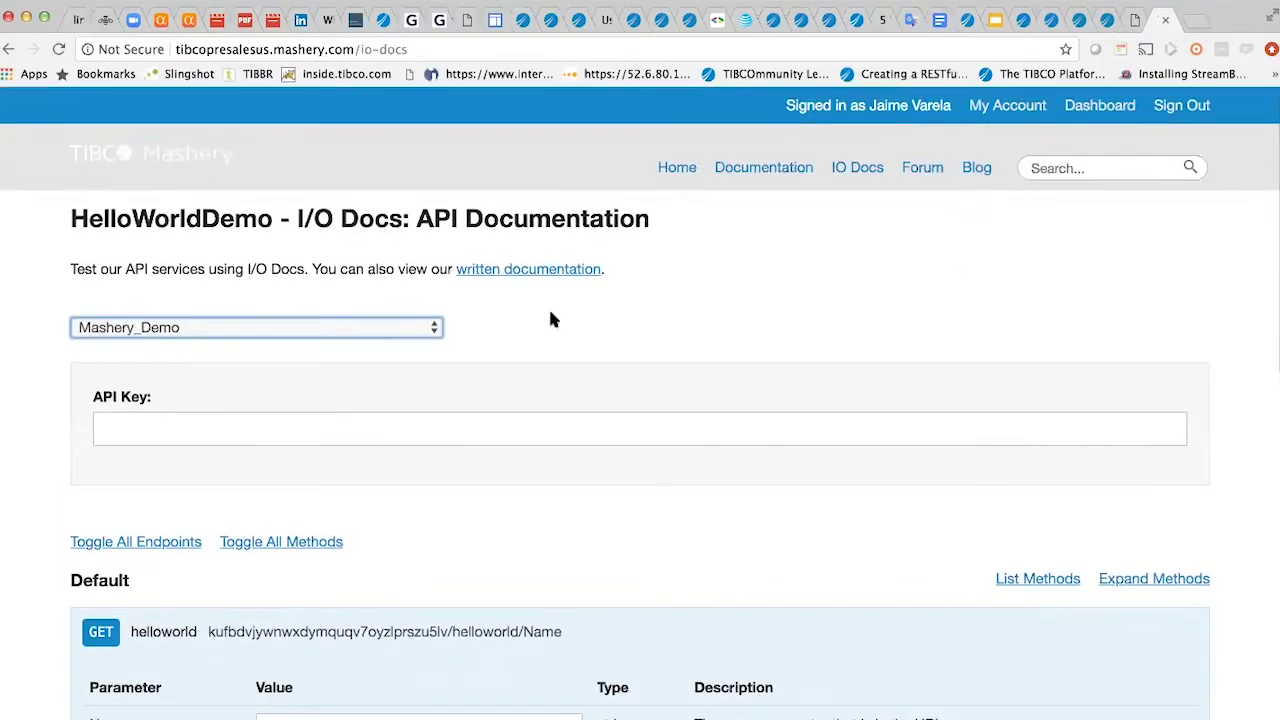
{"action": "scroll", "coordinate": [548, 318], "scroll_direction": "down", "scroll_amount": 4}
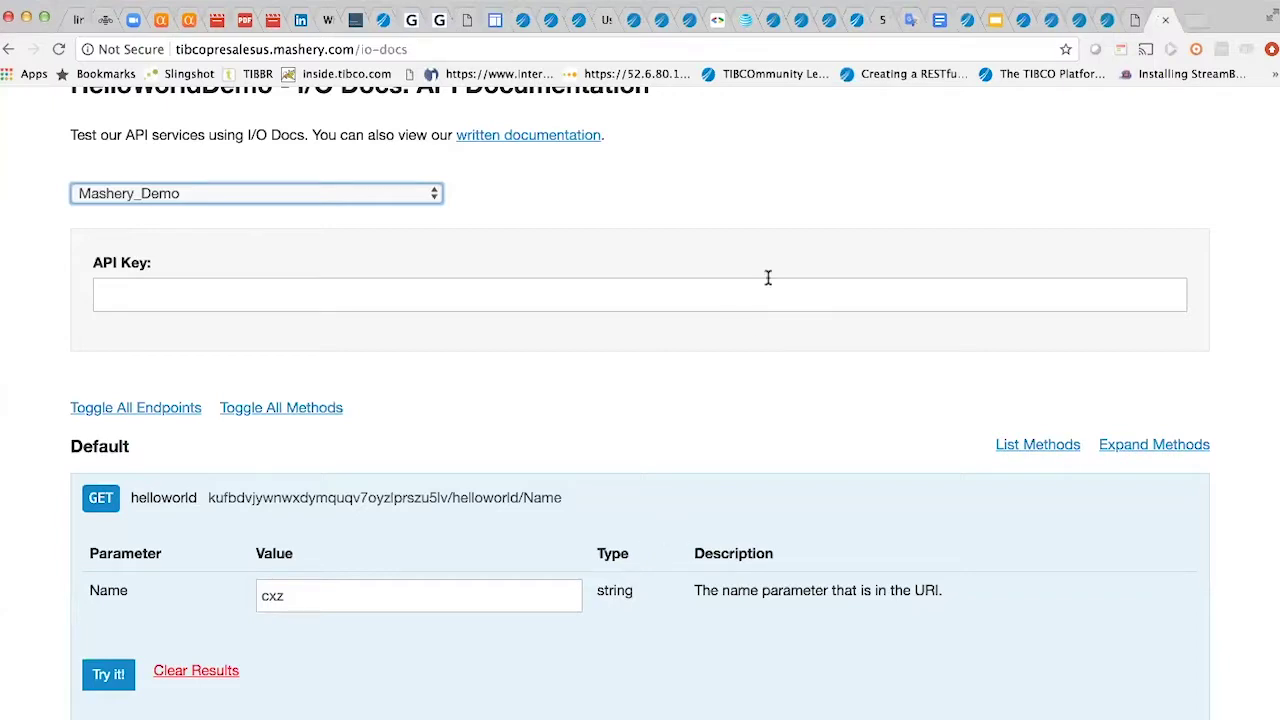
{"action": "left_click", "coordinate": [1165, 21]}
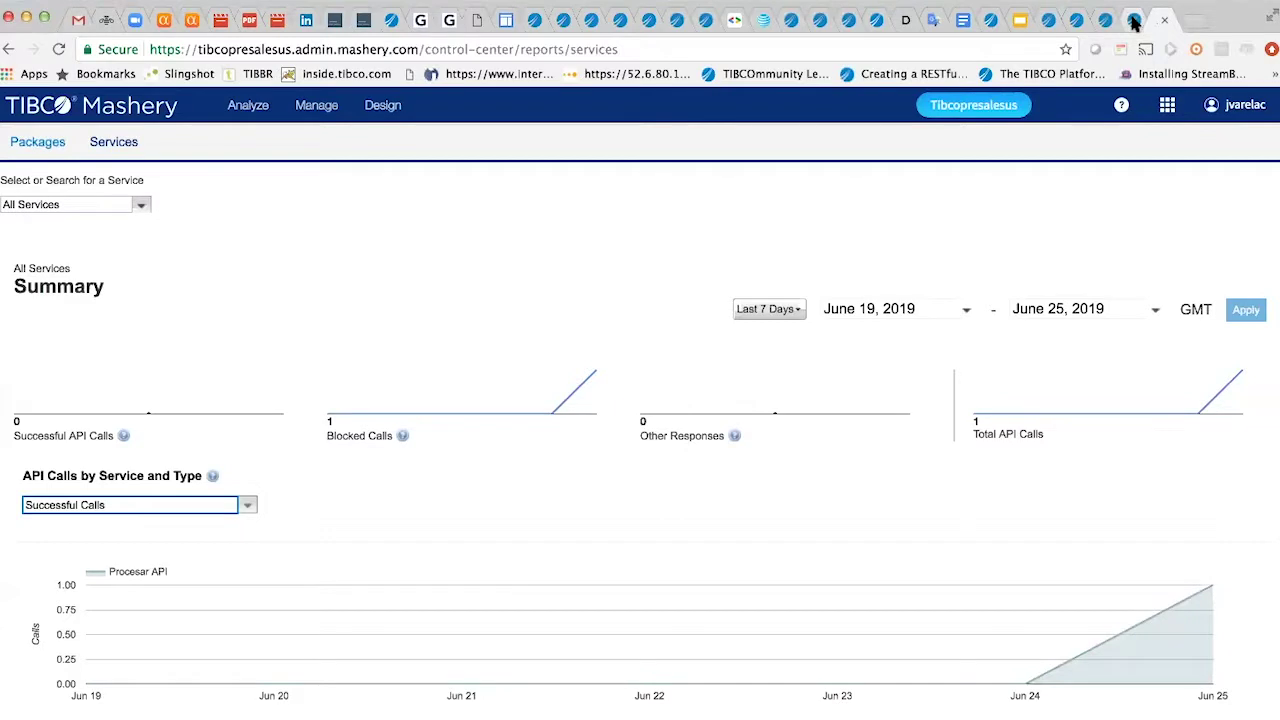
- Step back twice in the Publish to Mashery dialog, checking the Postman contact request in between
{"action": "left_click", "coordinate": [1134, 22]}
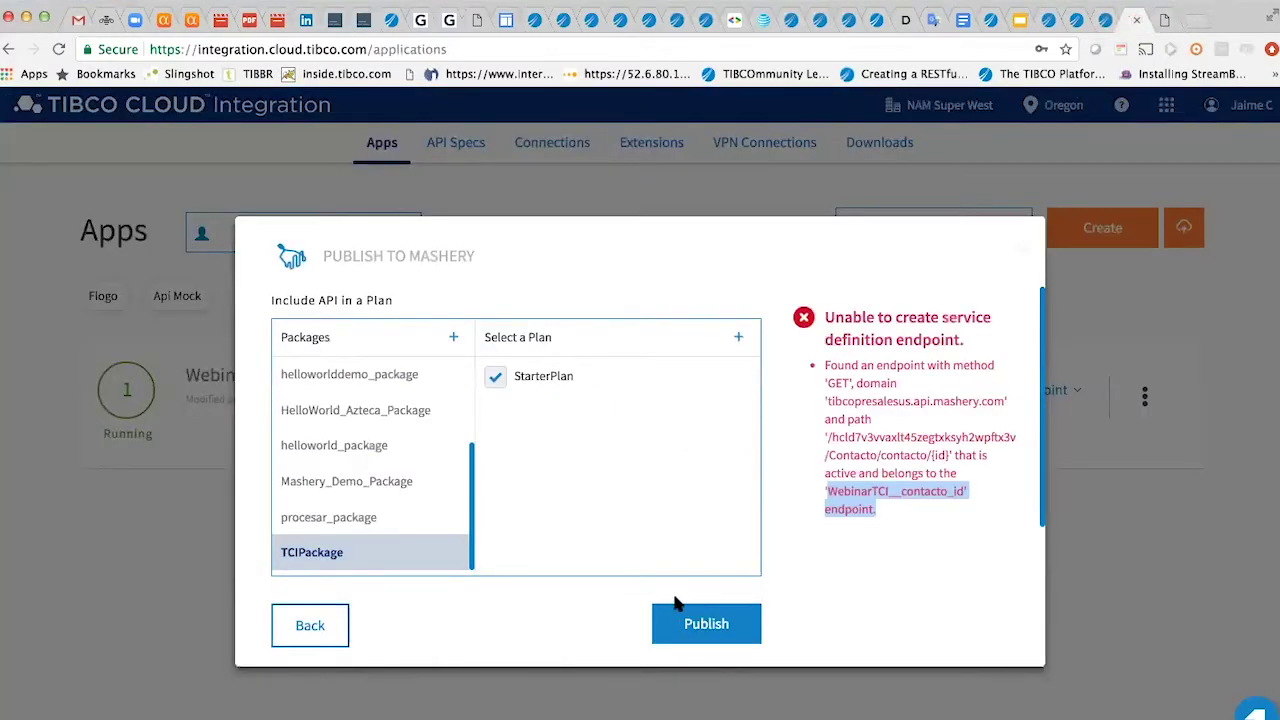
{"action": "left_click", "coordinate": [336, 621]}
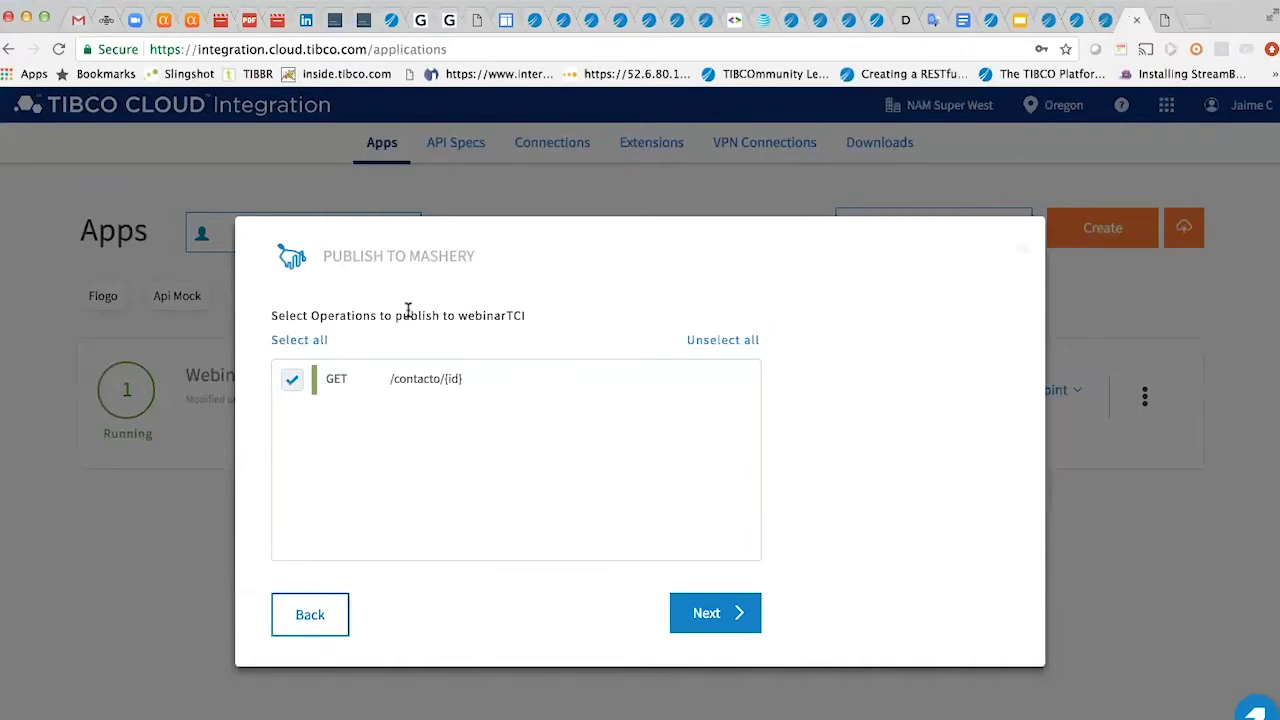
{"action": "key", "text": "super+Tab"}
{"action": "key", "text": "super+Tab"}
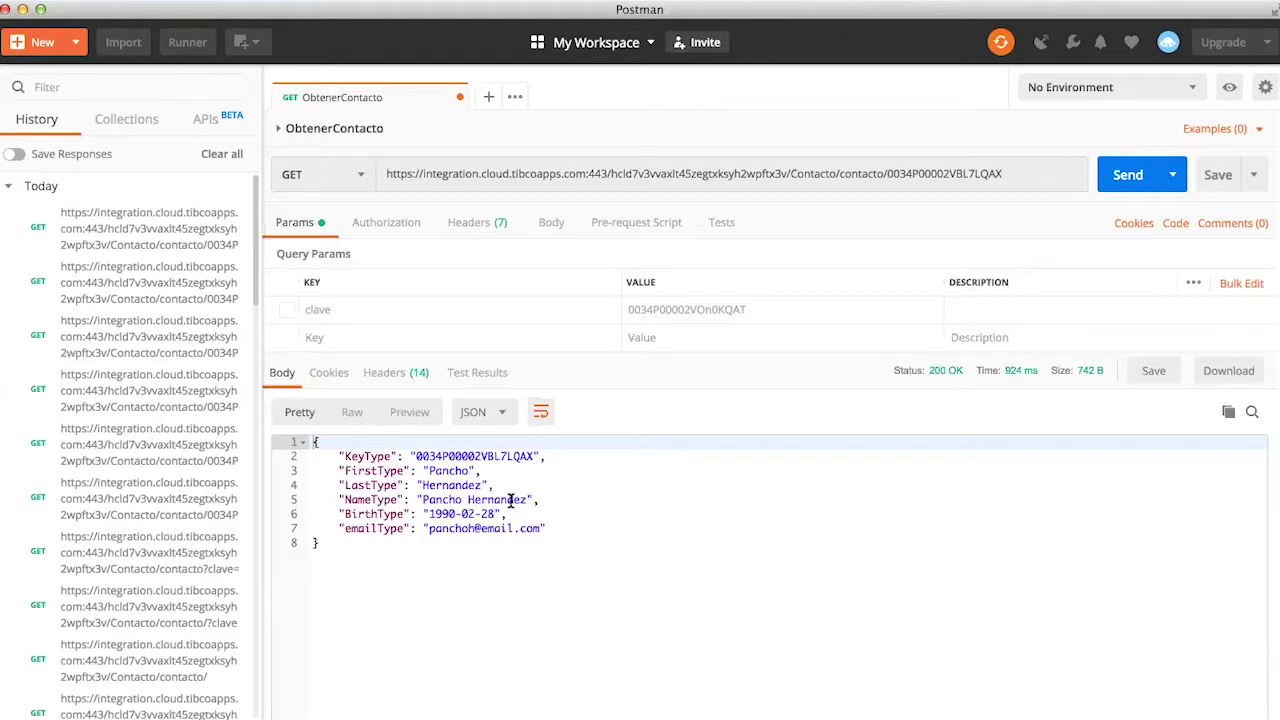
{"action": "key", "text": "super+Tab"}
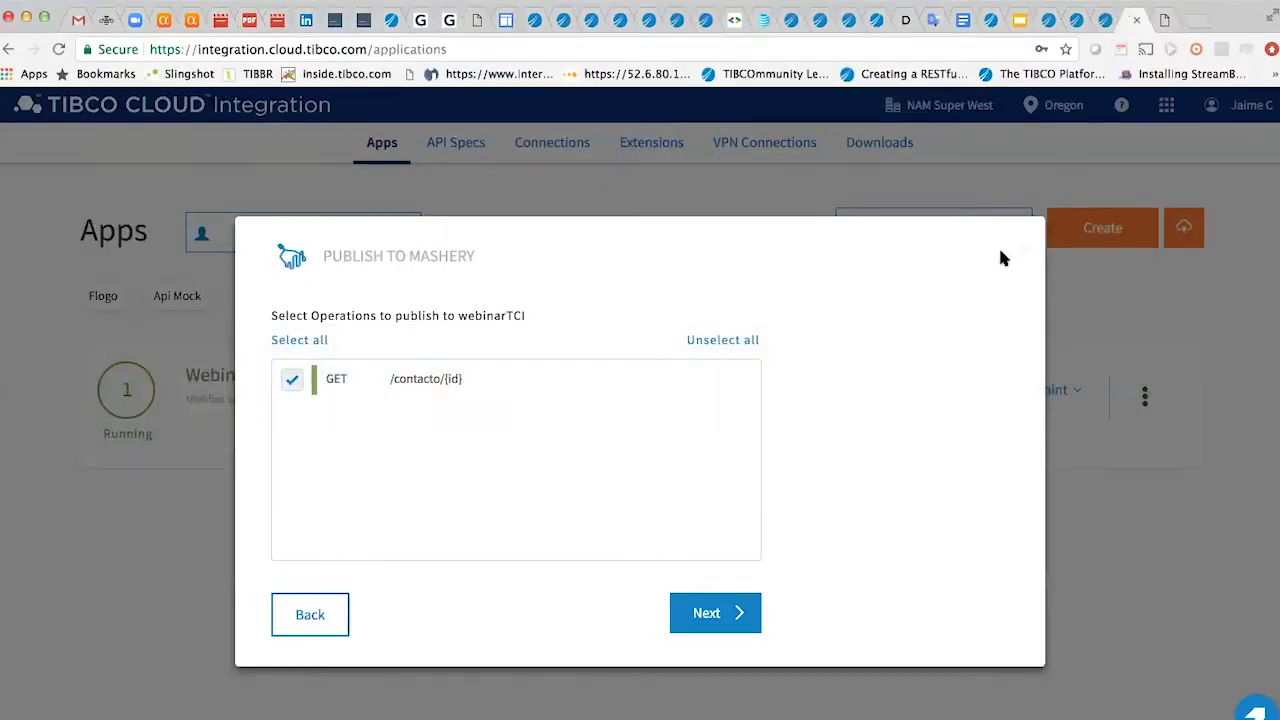
{"action": "left_click", "coordinate": [313, 617]}
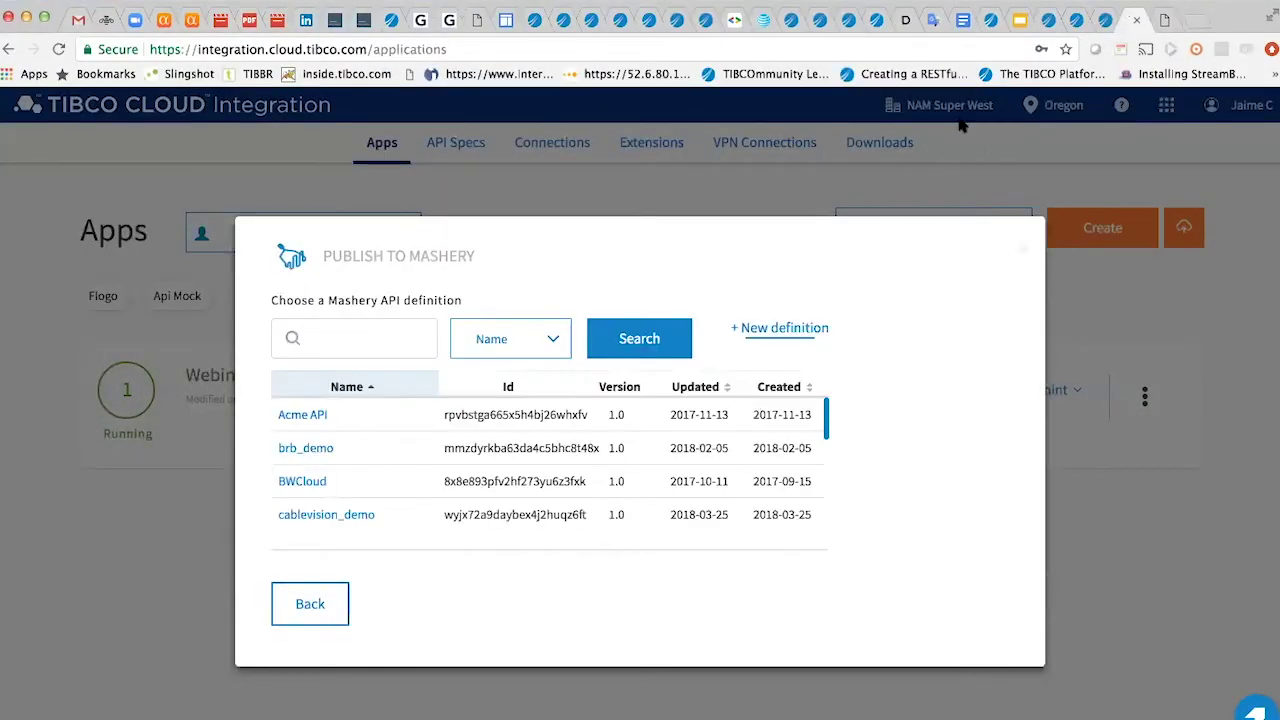
{"action": "left_click", "coordinate": [1104, 20]}
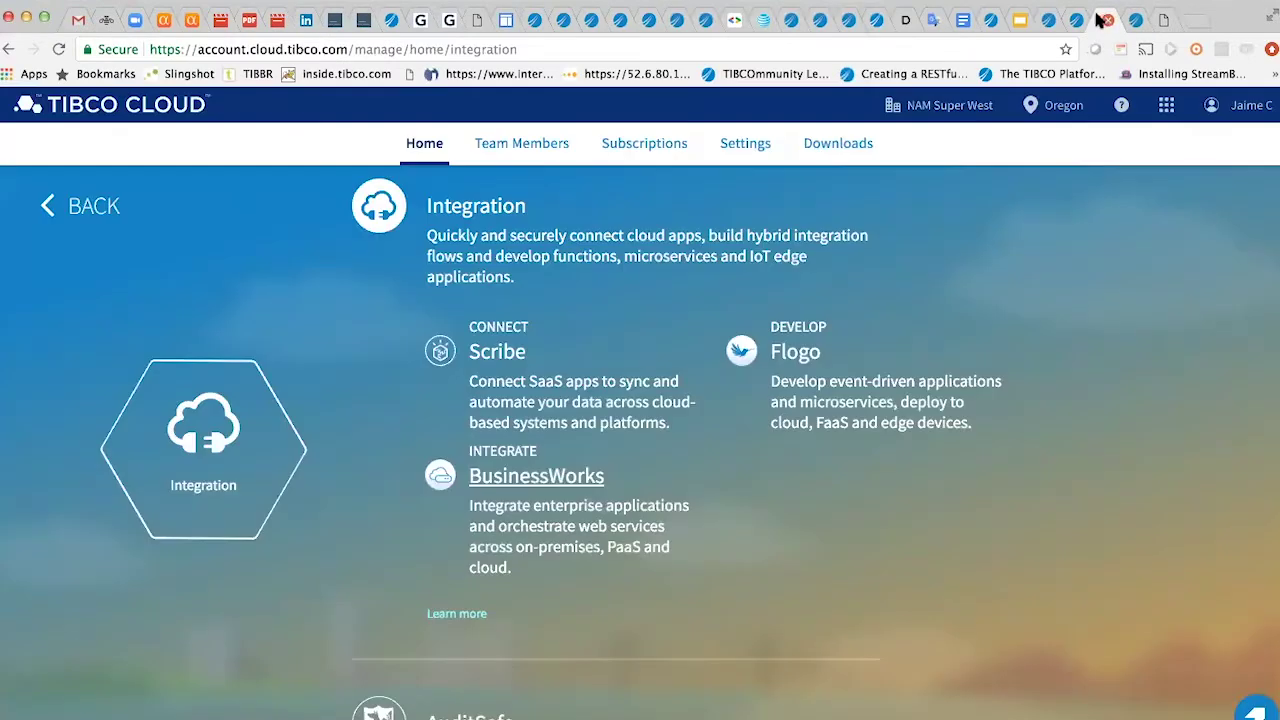